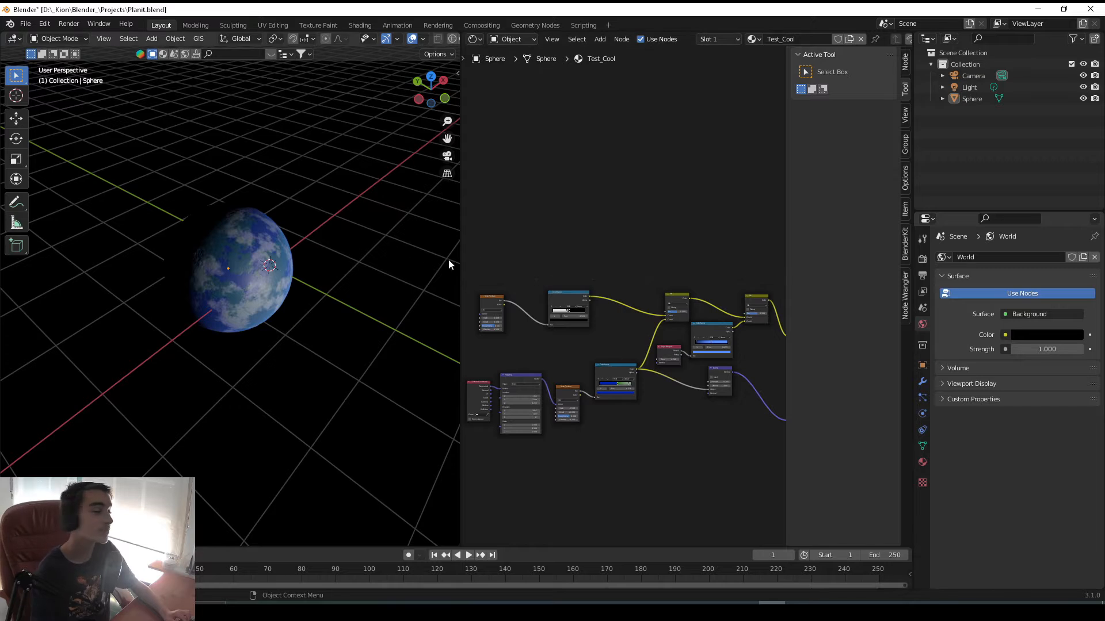
Examine the finished planet and its Eevee render settings, and switch to the other Blender window with the empty scene.
{"action": "left_click", "coordinate": [923, 259]}
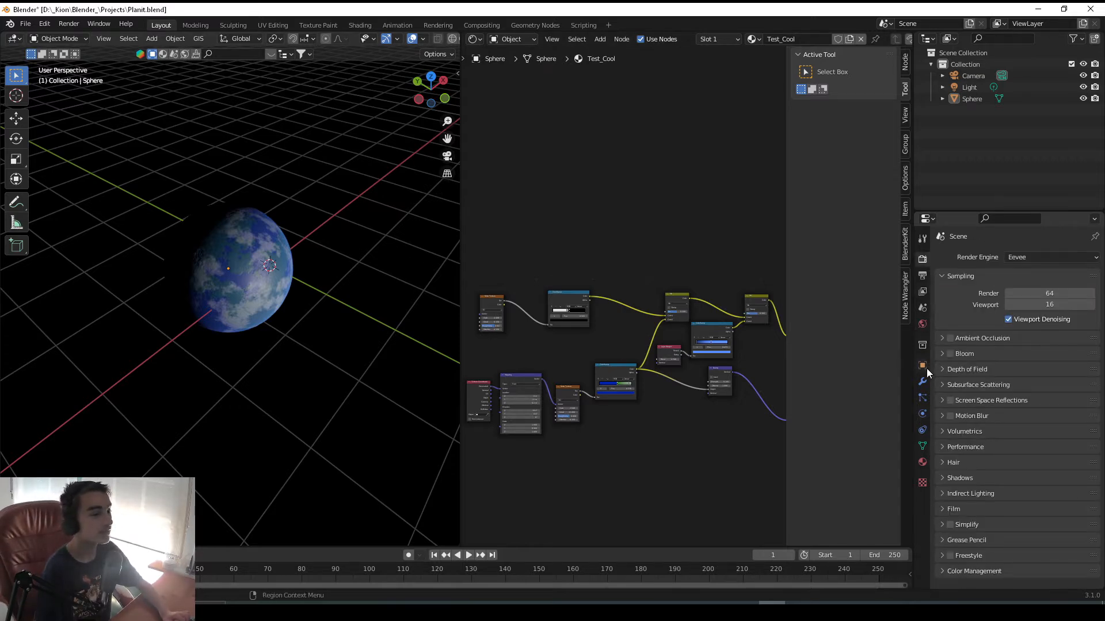
{"action": "middle_click_drag", "start_coordinate": [283, 258], "coordinate": [258, 223]}
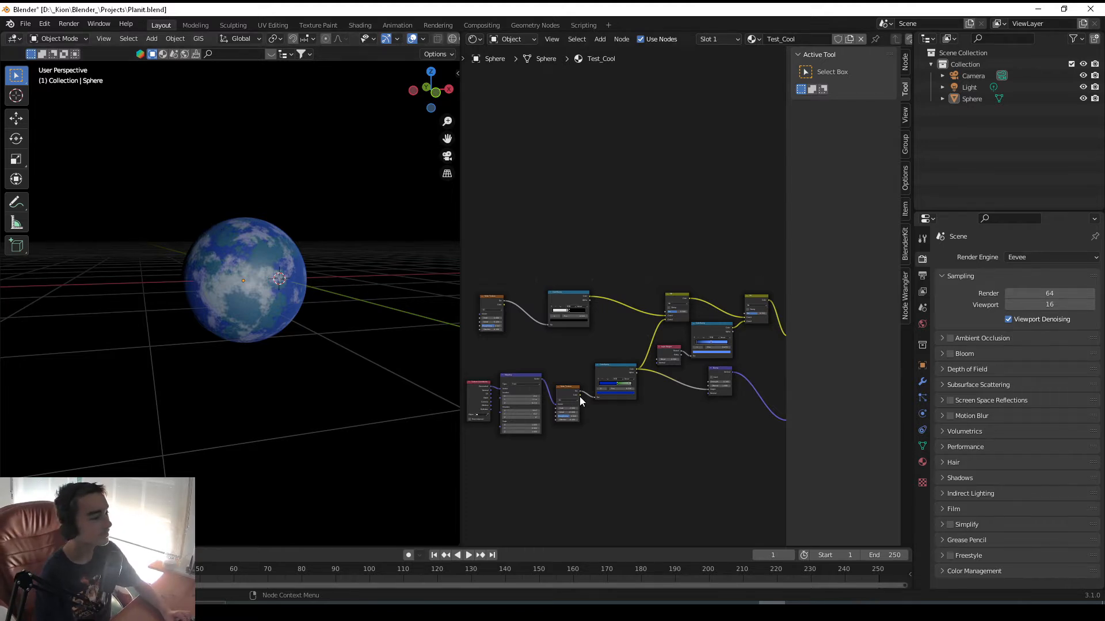
{"action": "mouse_move", "coordinate": [771, 620]}
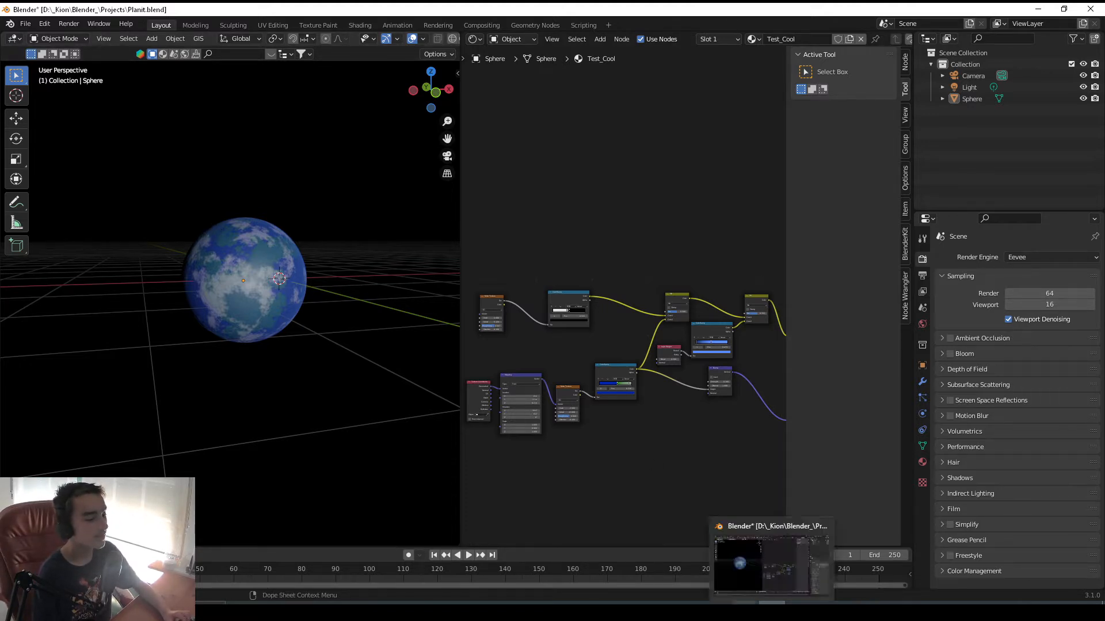
{"action": "left_click", "coordinate": [797, 560]}
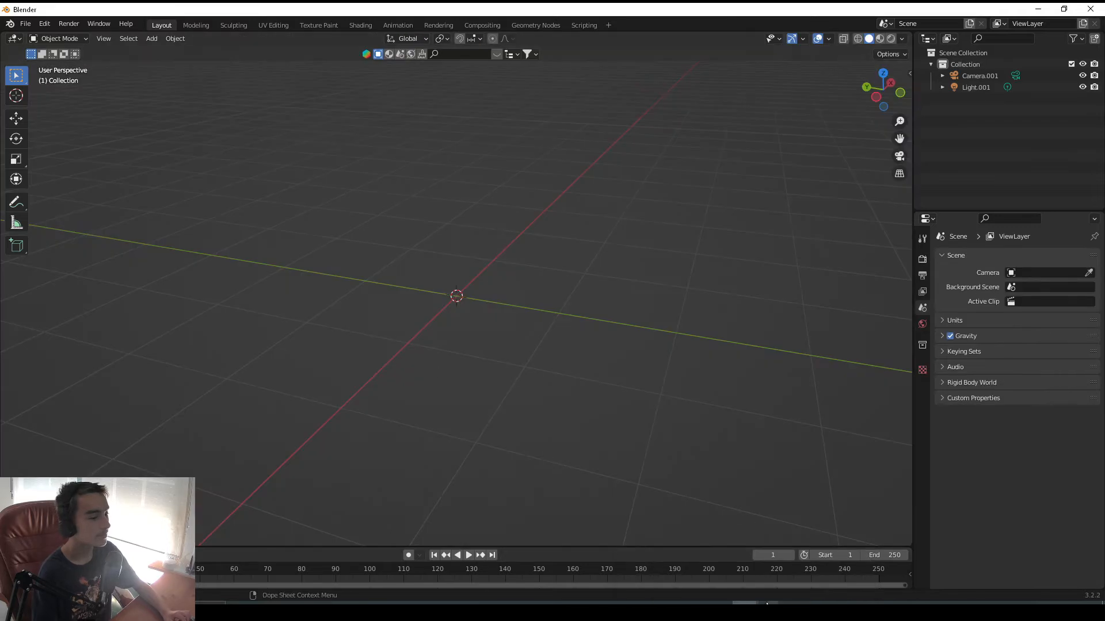
Add a UV sphere mesh at the world origin.
{"action": "middle_click_drag", "start_coordinate": [585, 299], "coordinate": [350, 321]}
{"action": "key", "text": "shift+a"}
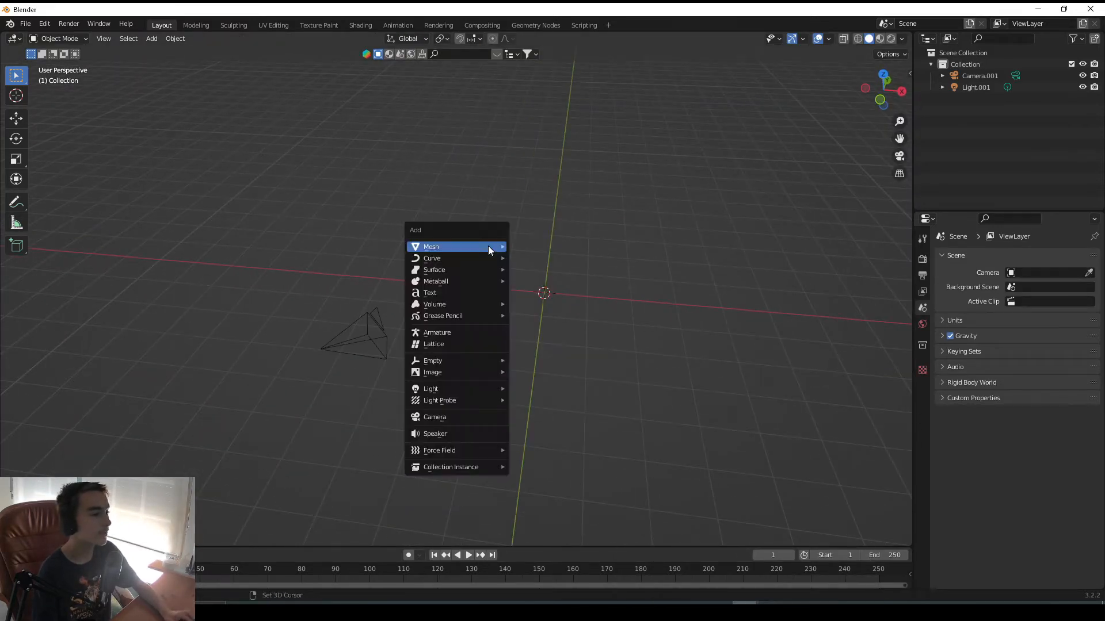
{"action": "key", "text": "shift+a"}
{"action": "mouse_move", "coordinate": [575, 207]}
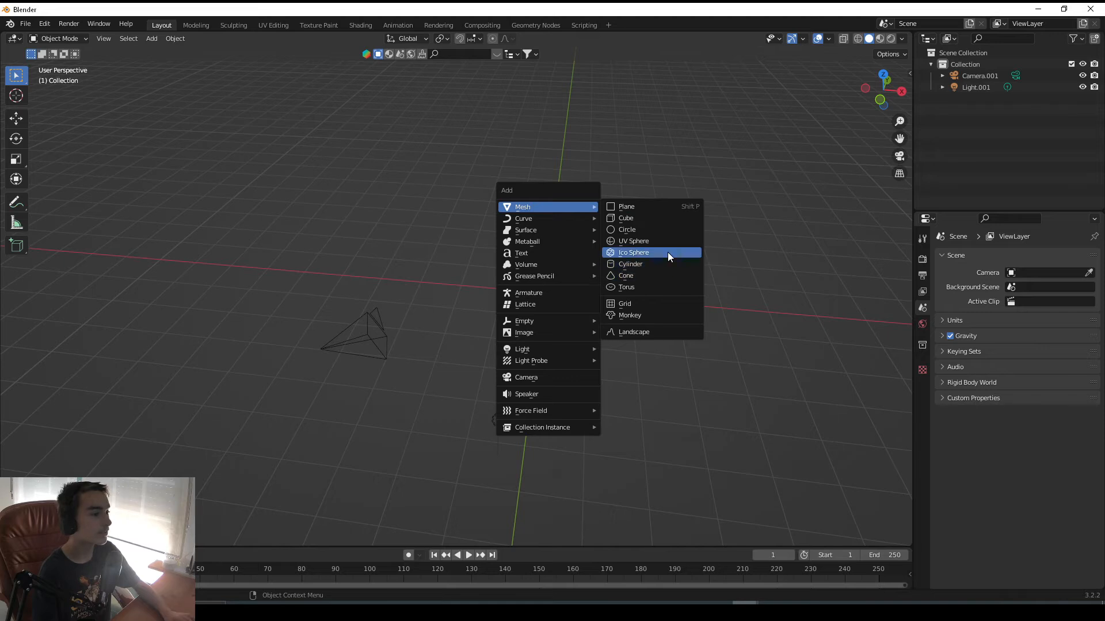
{"action": "left_click", "coordinate": [666, 238]}
{"action": "middle_click_drag", "start_coordinate": [550, 319], "coordinate": [499, 313]}
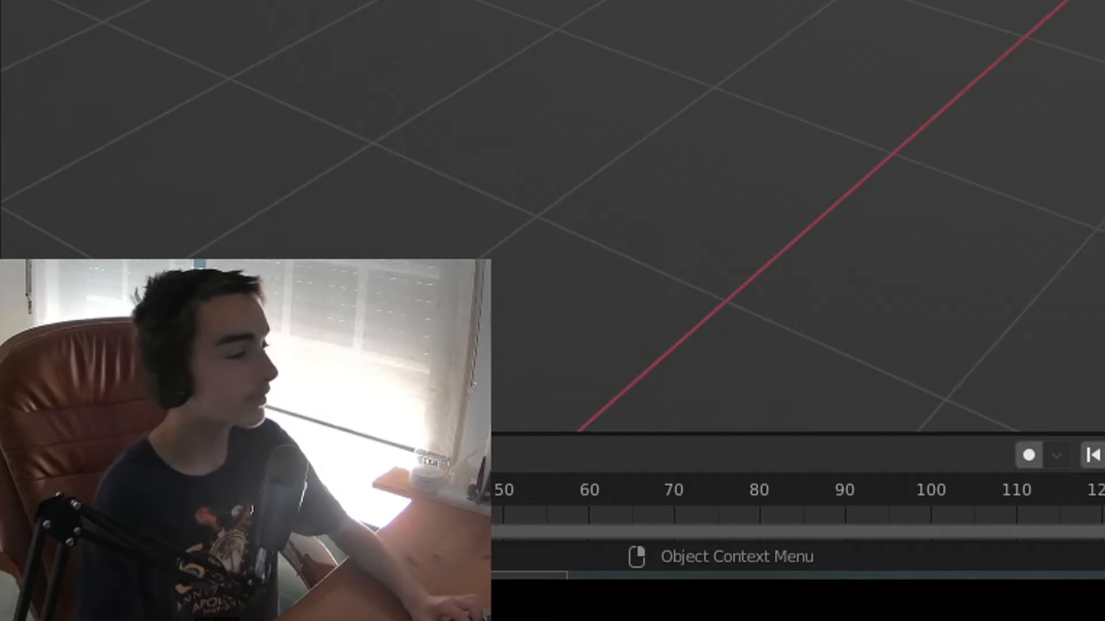
Set the new sphere's segments and rings to 40 each.
{"action": "left_click", "coordinate": [64, 536]}
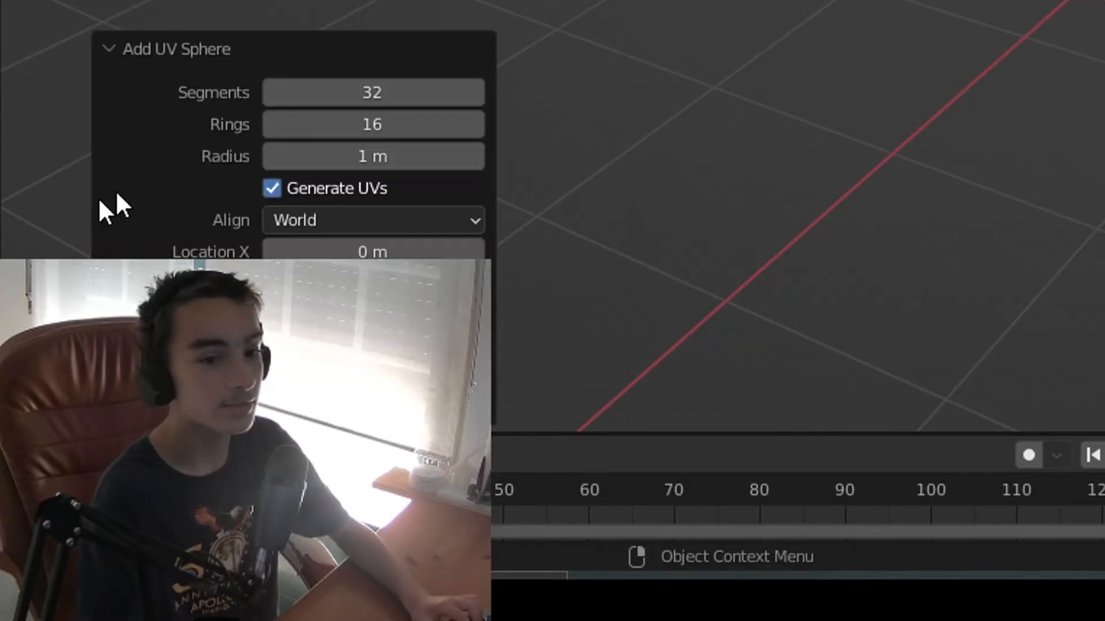
{"action": "left_click", "coordinate": [107, 38]}
{"action": "left_click", "coordinate": [109, 406]}
{"action": "left_click_drag", "start_coordinate": [343, 99], "coordinate": [475, 126]}
{"action": "type", "text": "40"}
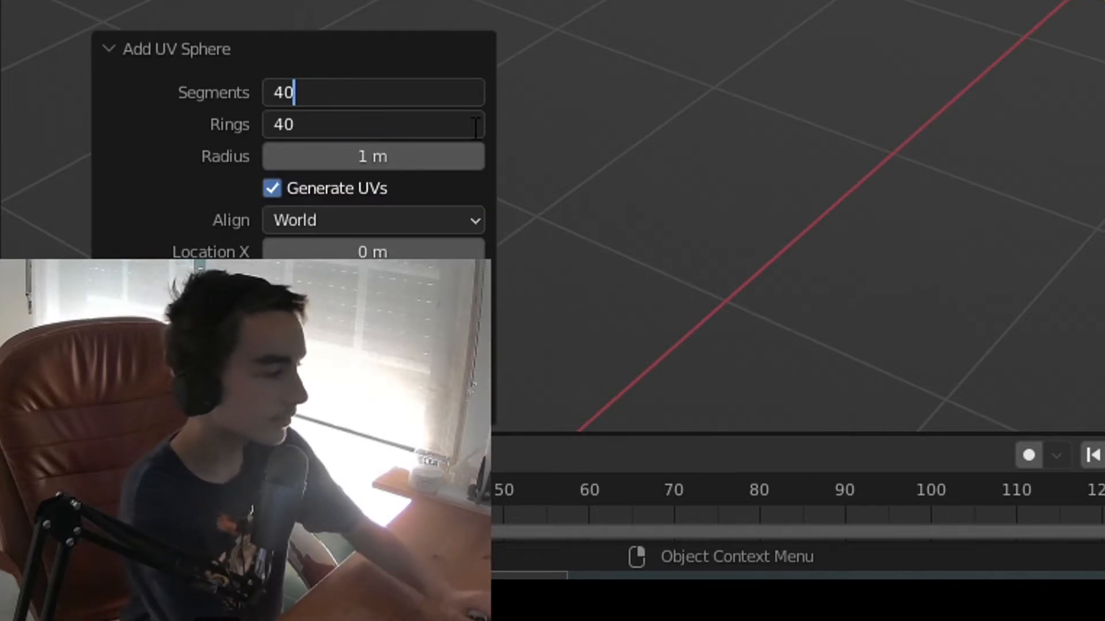
{"action": "key", "text": "Return"}
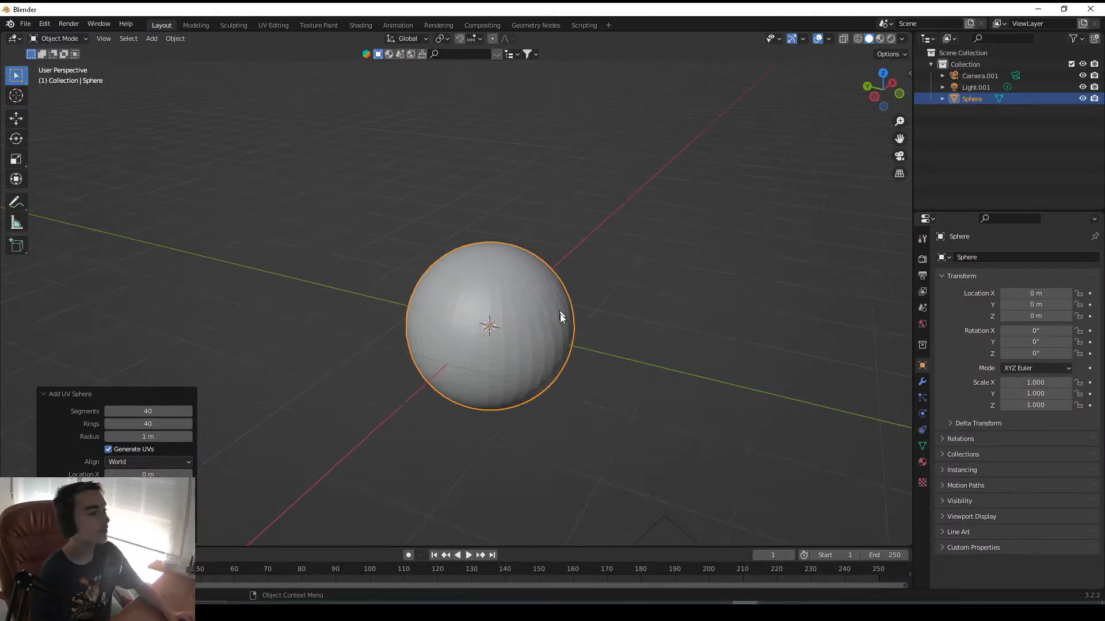
Apply smooth shading to the sphere.
{"action": "scroll", "coordinate": [560, 313], "scroll_direction": "up", "scroll_amount": 5}
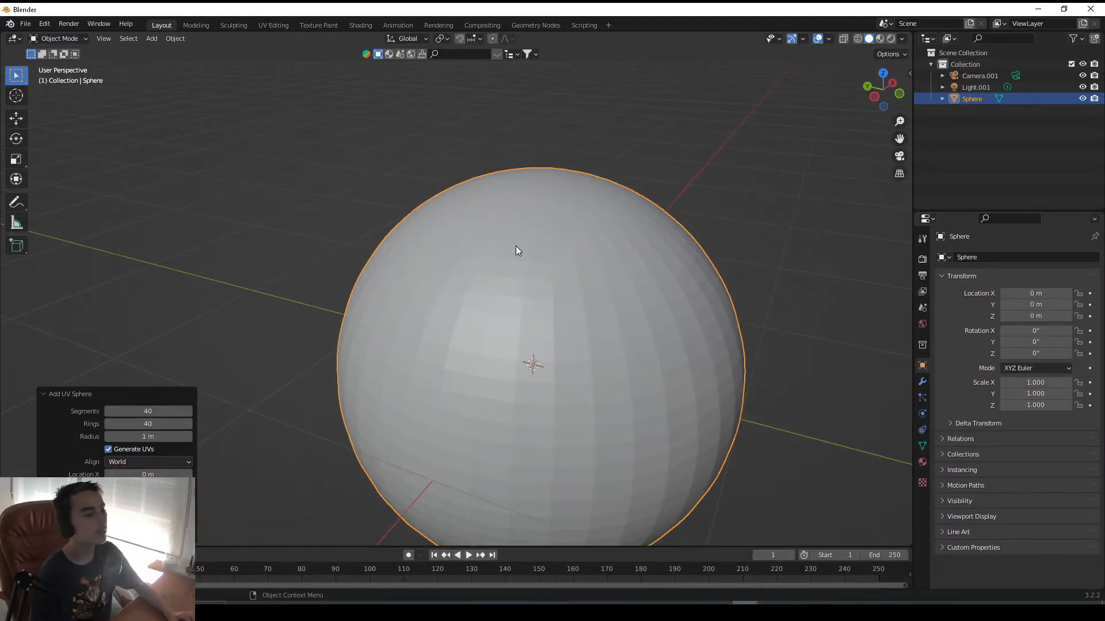
{"action": "right_click", "coordinate": [515, 247]}
{"action": "right_click", "coordinate": [550, 232]}
{"action": "left_click", "coordinate": [550, 232]}
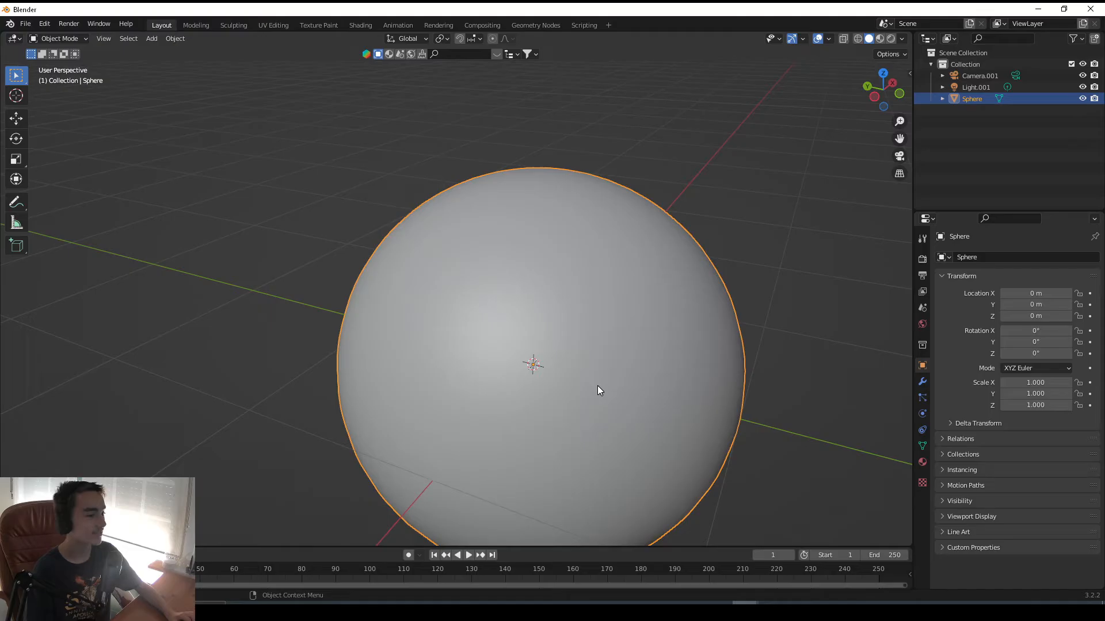
Look through the scene camera and set the viewport shading to Rendered.
{"action": "scroll", "coordinate": [598, 387], "scroll_direction": "down", "scroll_amount": 1}
{"action": "key", "text": "KP_0"}
{"action": "key", "text": "KP_0"}
{"action": "key", "text": "KP_0"}
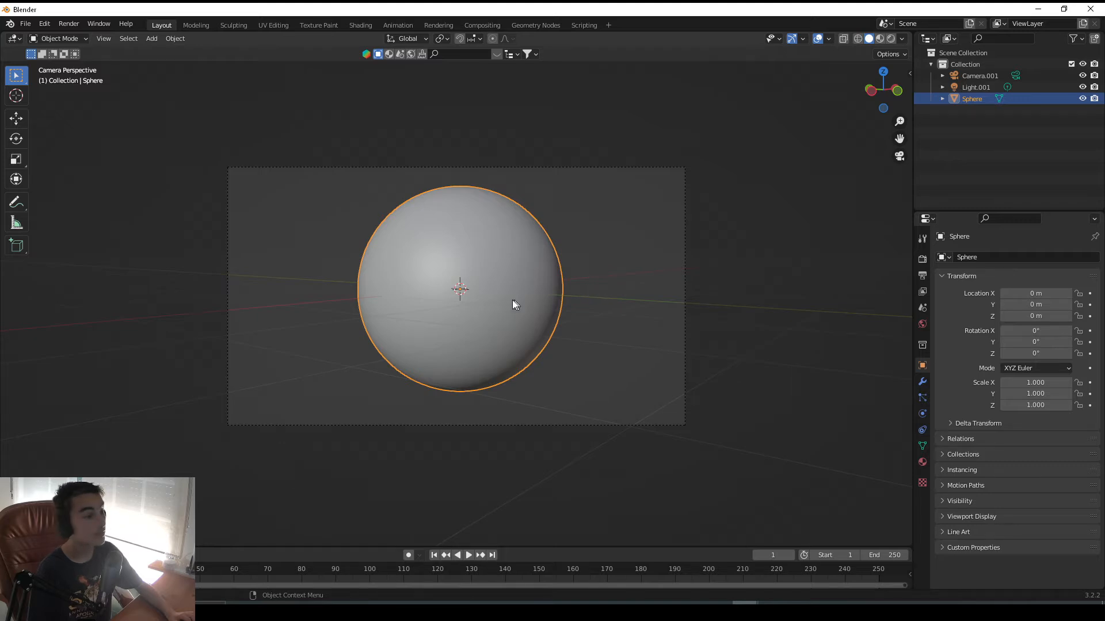
{"action": "key", "text": "z"}
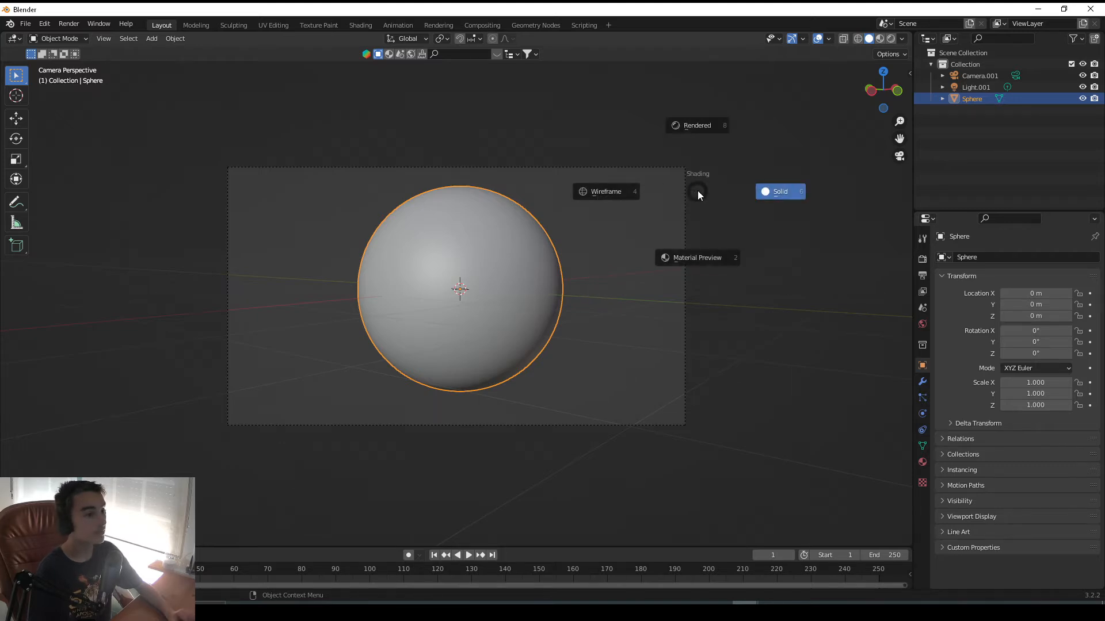
{"action": "left_click", "coordinate": [700, 96]}
{"action": "scroll", "coordinate": [549, 334], "scroll_direction": "up", "scroll_amount": 1}
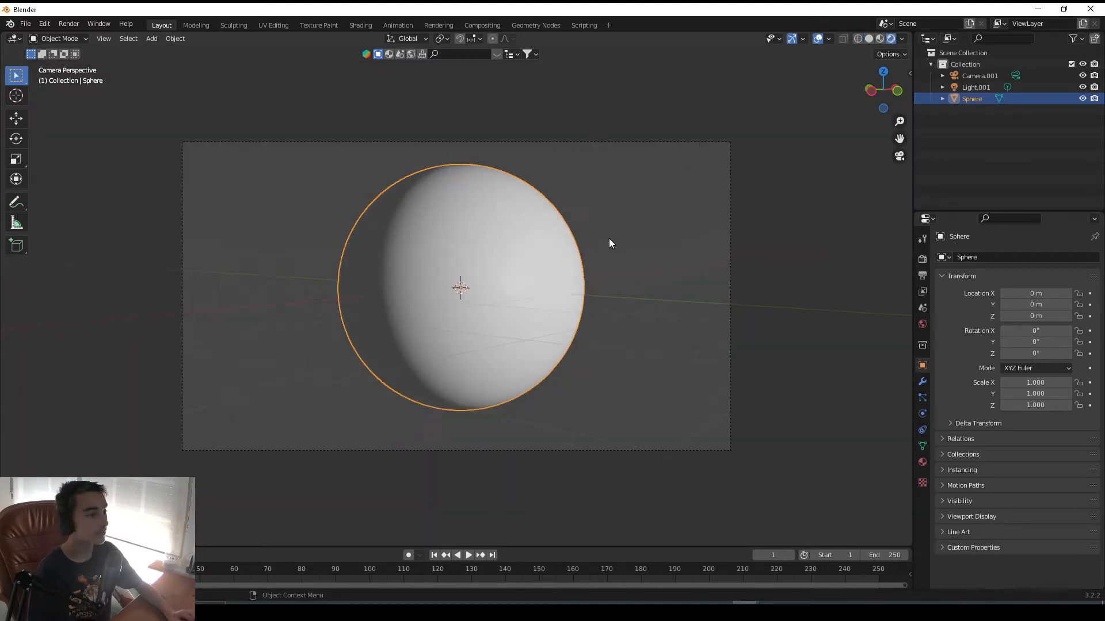
{"action": "middle_click_drag", "start_coordinate": [609, 238], "coordinate": [507, 257], "text": "shift"}
Darken the world background color to black.
{"action": "left_click", "coordinate": [922, 324]}
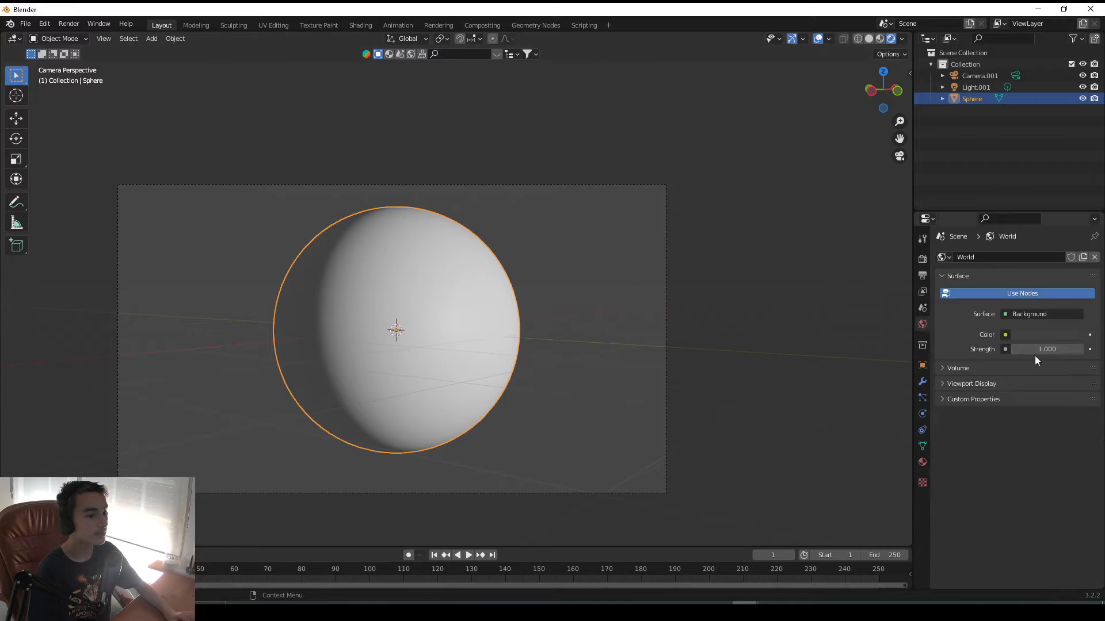
{"action": "left_click", "coordinate": [1034, 336]}
{"action": "left_click_drag", "start_coordinate": [1074, 228], "coordinate": [1074, 253]}
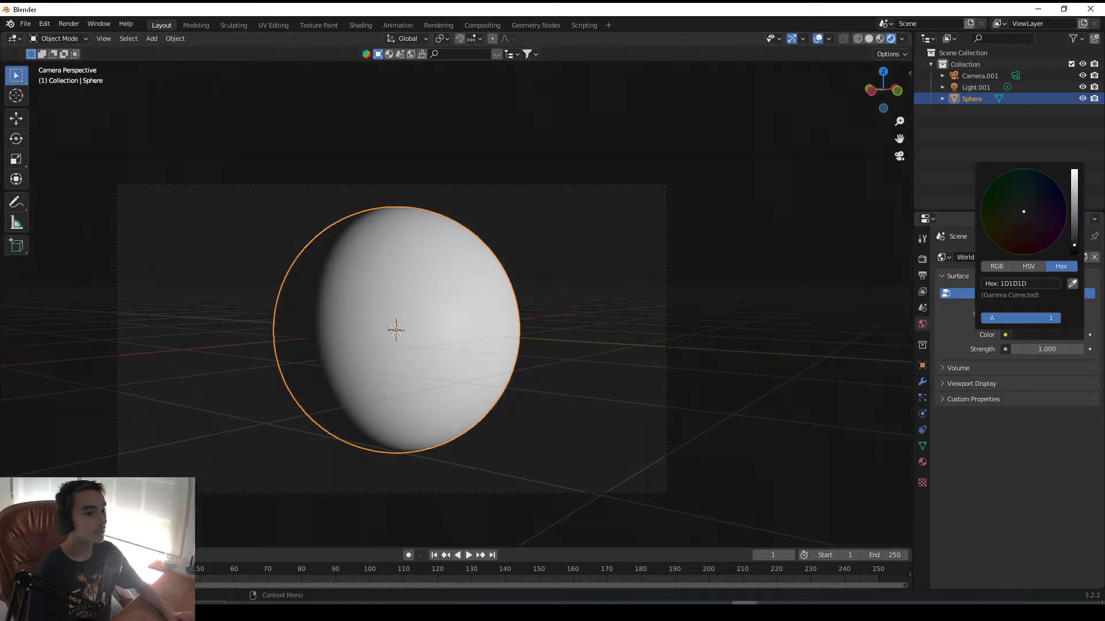
{"action": "scroll", "coordinate": [518, 288], "scroll_direction": "down", "scroll_amount": 5}
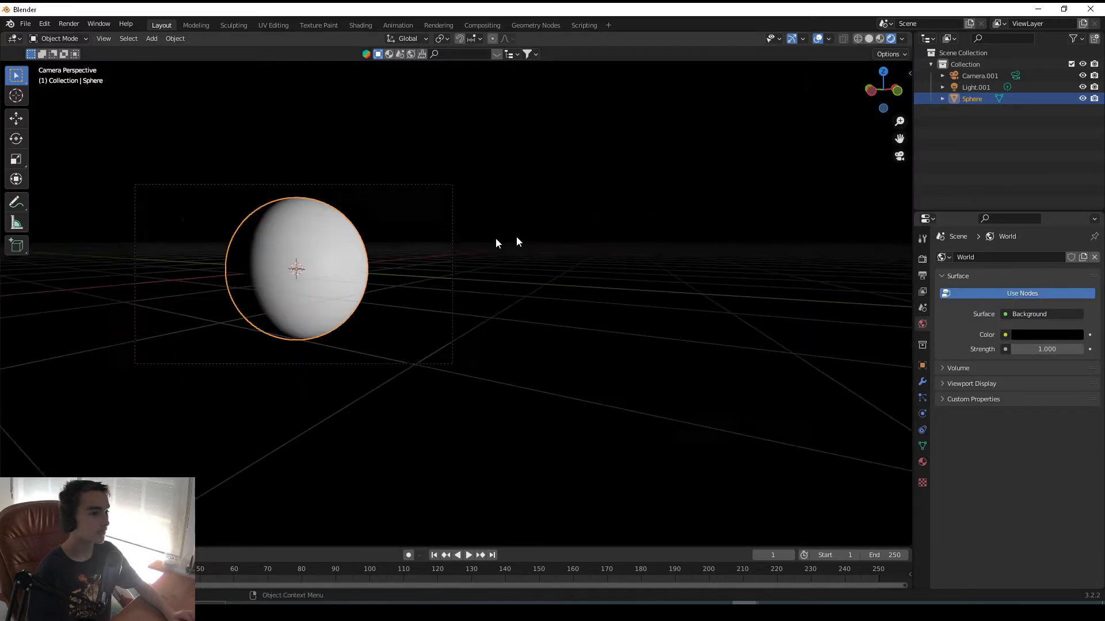
{"action": "scroll", "coordinate": [533, 251], "scroll_direction": "up", "scroll_amount": 3}
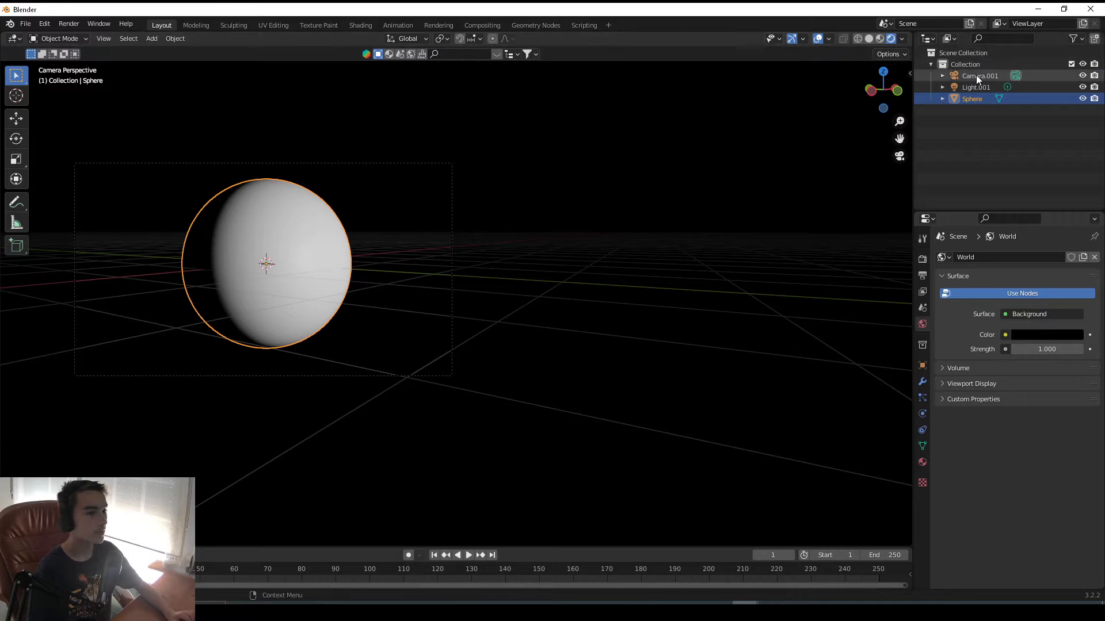
Move the light along the global Z axis to shift the lit area on the sphere.
{"action": "left_click", "coordinate": [979, 76]}
{"action": "left_click", "coordinate": [976, 88]}
{"action": "key", "text": "g"}
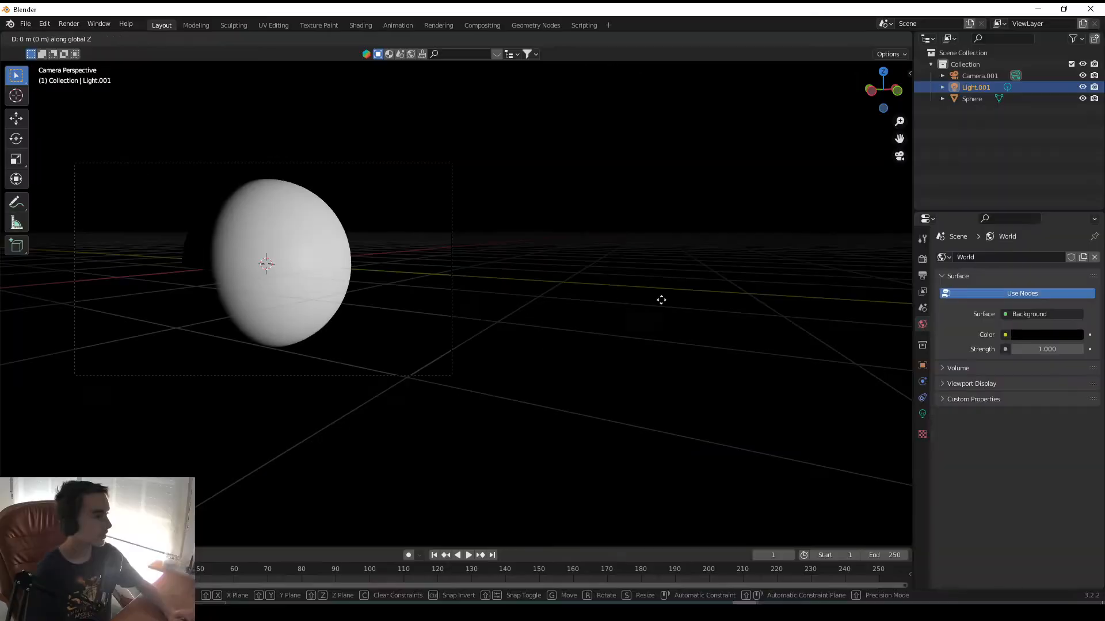
{"action": "left_click", "coordinate": [702, 434]}
{"action": "key", "text": "g"}
{"action": "key", "text": "z"}
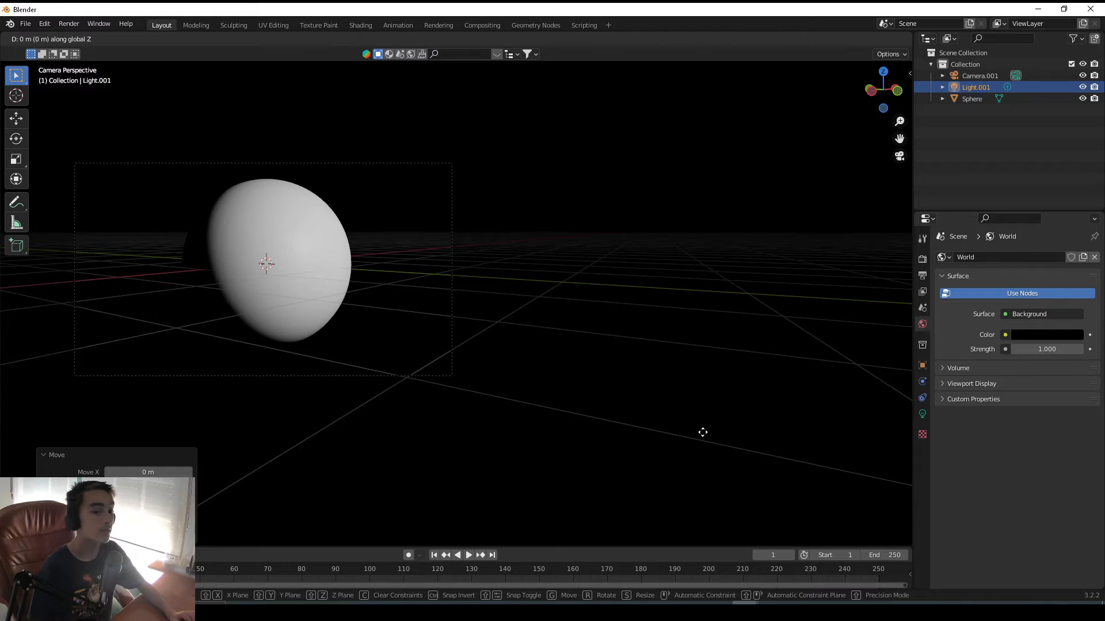
{"action": "left_click", "coordinate": [702, 432]}
Try moving the light again along the global Z axis from outside the camera, and return to the camera view.
{"action": "middle_click_drag", "start_coordinate": [379, 349], "coordinate": [453, 299]}
{"action": "scroll", "coordinate": [453, 299], "scroll_direction": "down", "scroll_amount": 8}
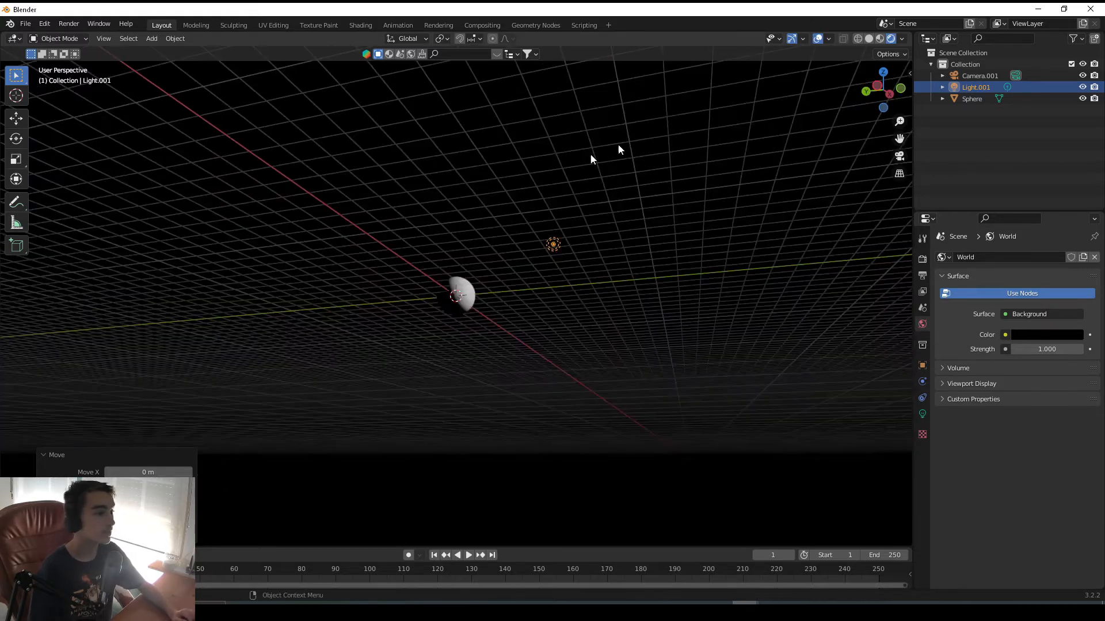
{"action": "key", "text": "g"}
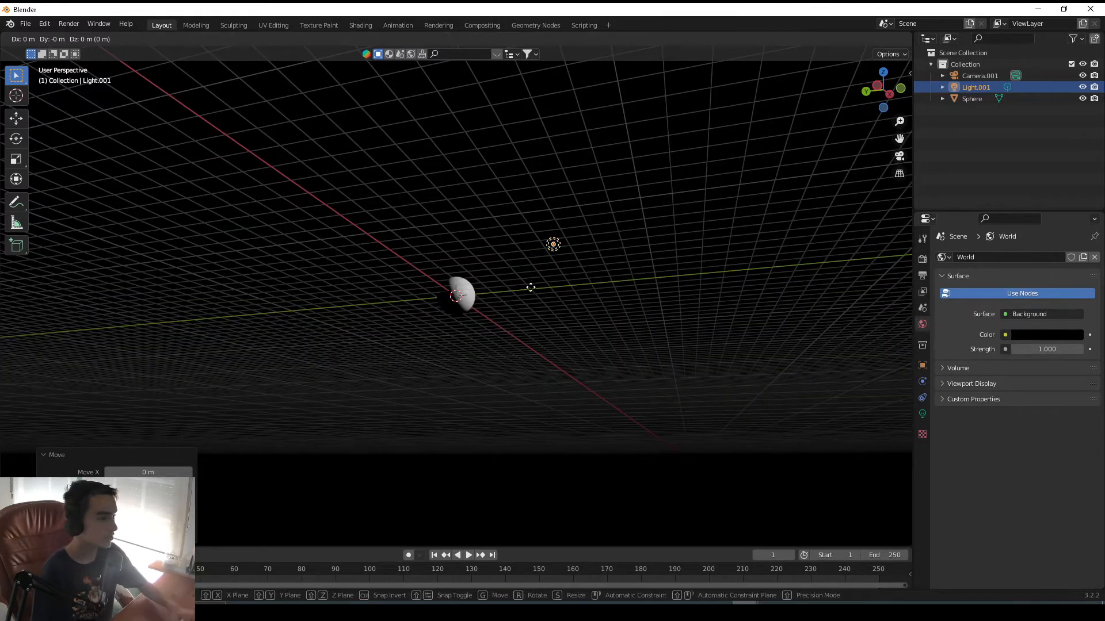
{"action": "key", "text": "z"}
{"action": "left_click", "coordinate": [533, 287]}
{"action": "key", "text": "g"}
{"action": "key", "text": "z"}
{"action": "left_click", "coordinate": [533, 285]}
{"action": "key", "text": "KP_0"}
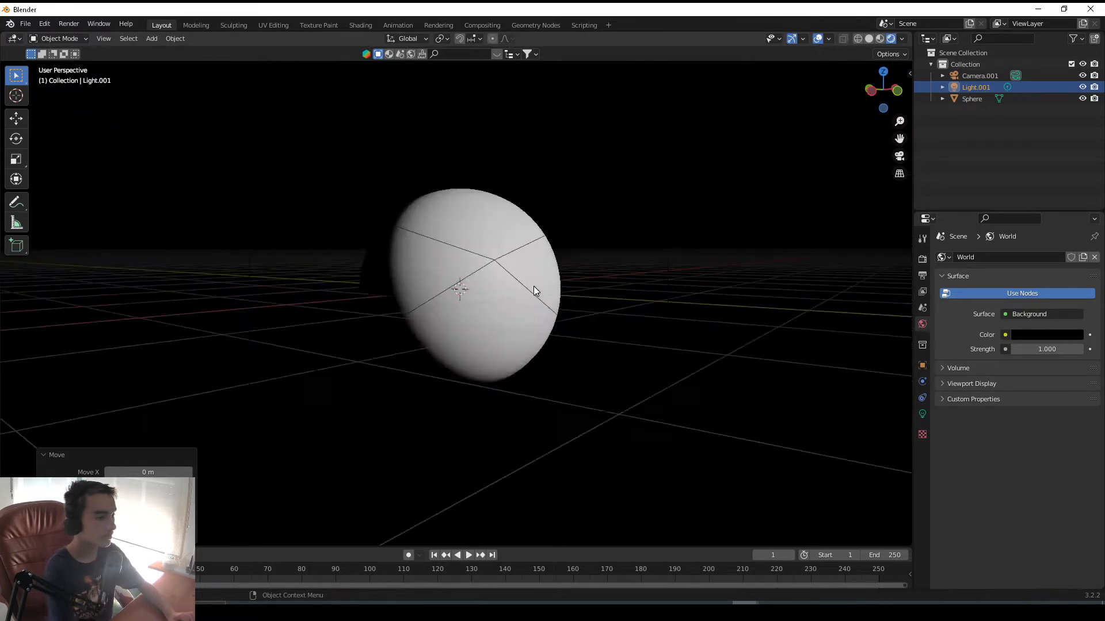
Try moving the light along the global Y axis and check the sphere's lighting in the camera view.
{"action": "scroll", "coordinate": [507, 280], "scroll_direction": "up", "scroll_amount": 3}
{"action": "scroll", "coordinate": [432, 298], "scroll_direction": "up", "scroll_amount": 2}
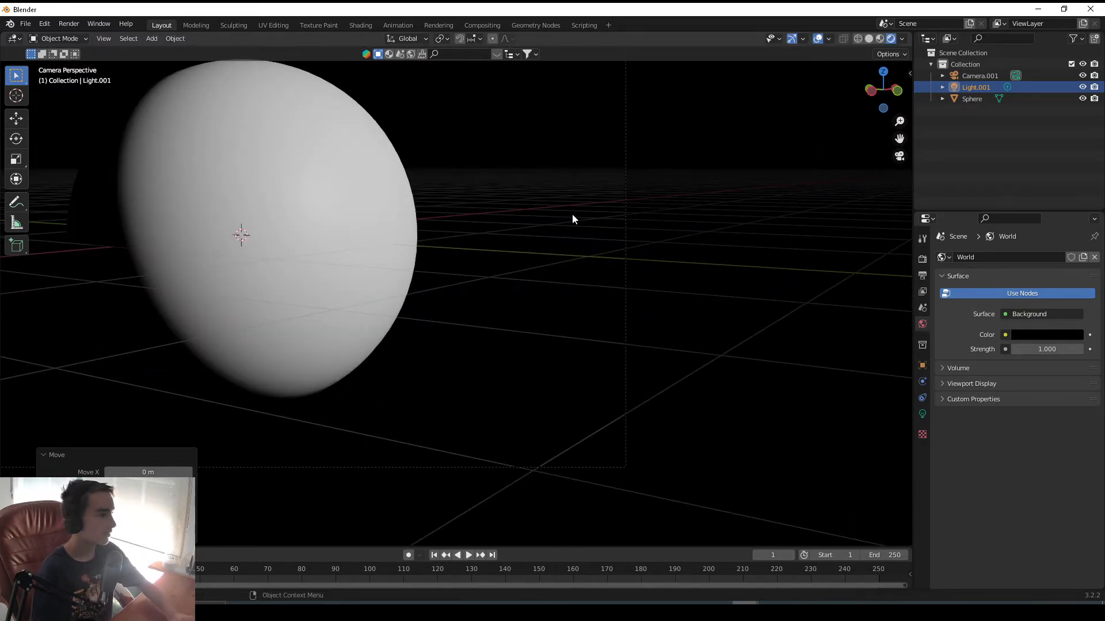
{"action": "key", "text": "g"}
{"action": "key", "text": "y"}
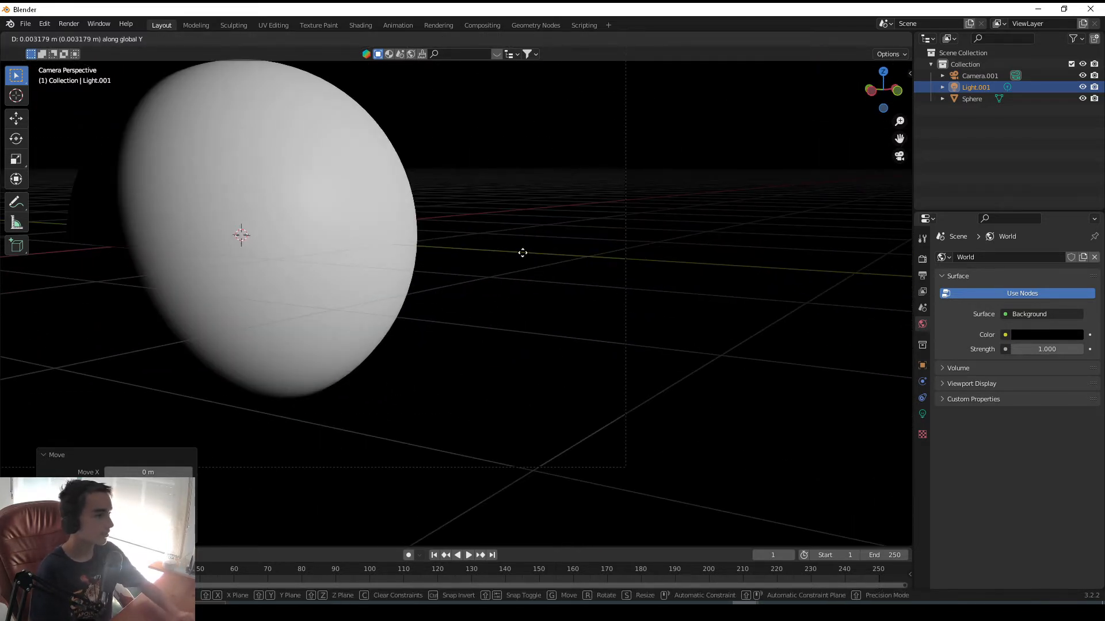
{"action": "left_click", "coordinate": [523, 254]}
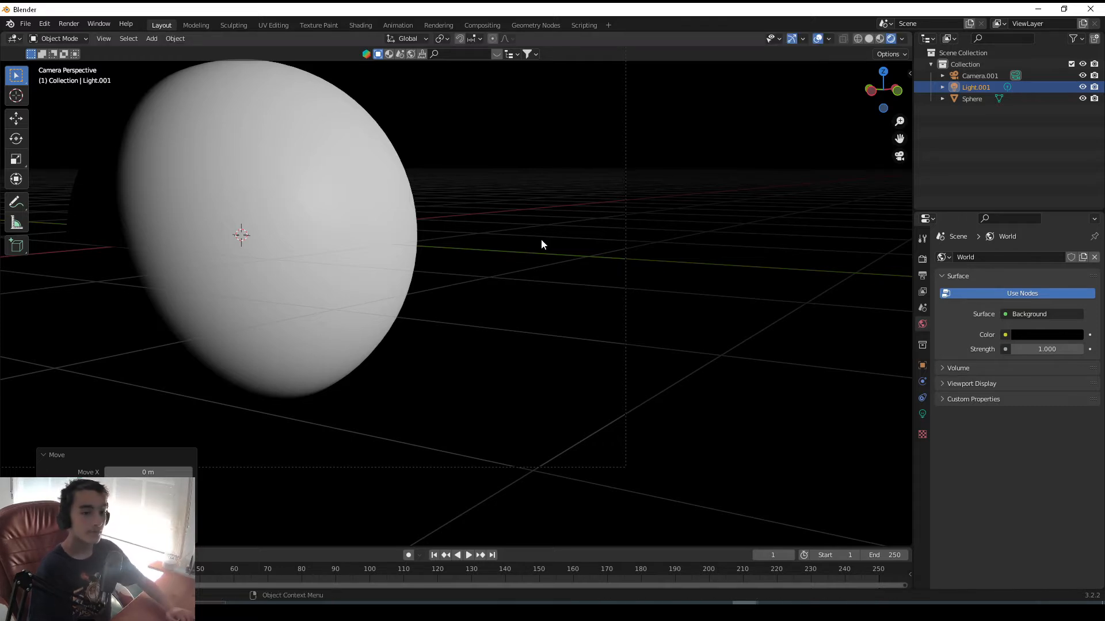
{"action": "middle_click_drag", "start_coordinate": [360, 272], "coordinate": [565, 365], "text": "shift"}
{"action": "middle_click_drag", "start_coordinate": [482, 357], "coordinate": [420, 376], "text": "shift"}
{"action": "scroll", "coordinate": [368, 314], "scroll_direction": "up", "scroll_amount": 3}
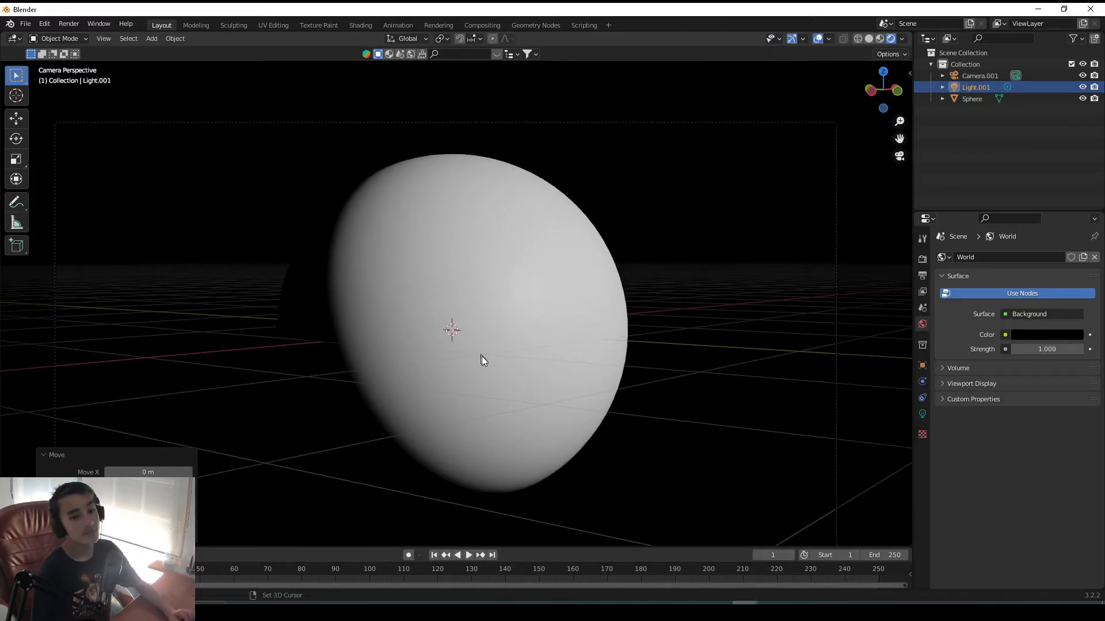
{"action": "scroll", "coordinate": [421, 337], "scroll_direction": "down", "scroll_amount": 5}
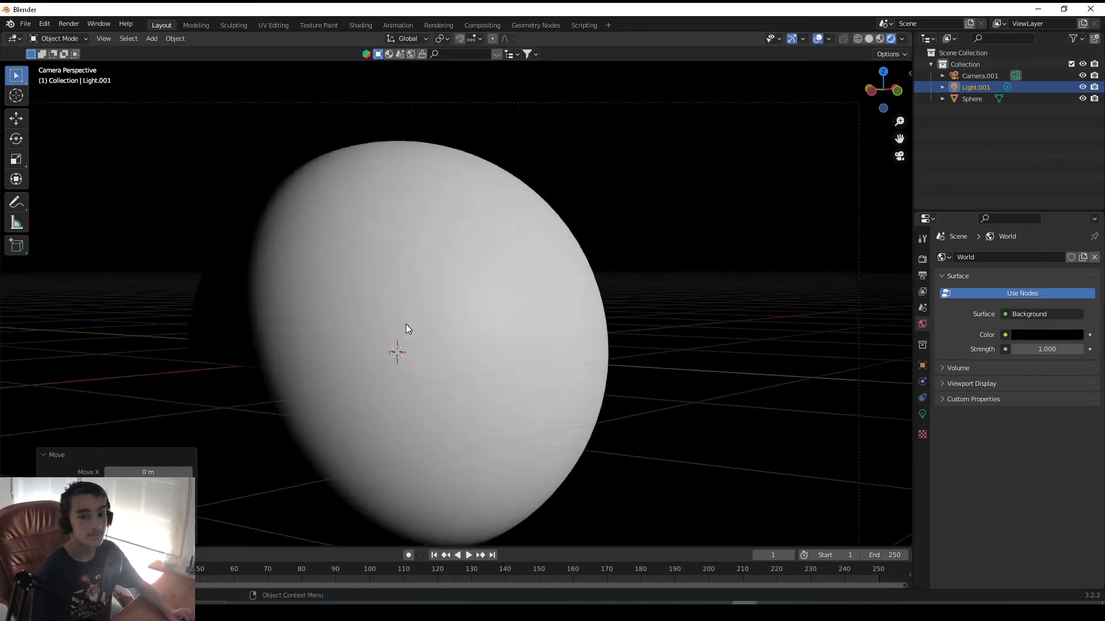
{"action": "scroll", "coordinate": [353, 293], "scroll_direction": "up", "scroll_amount": 4}
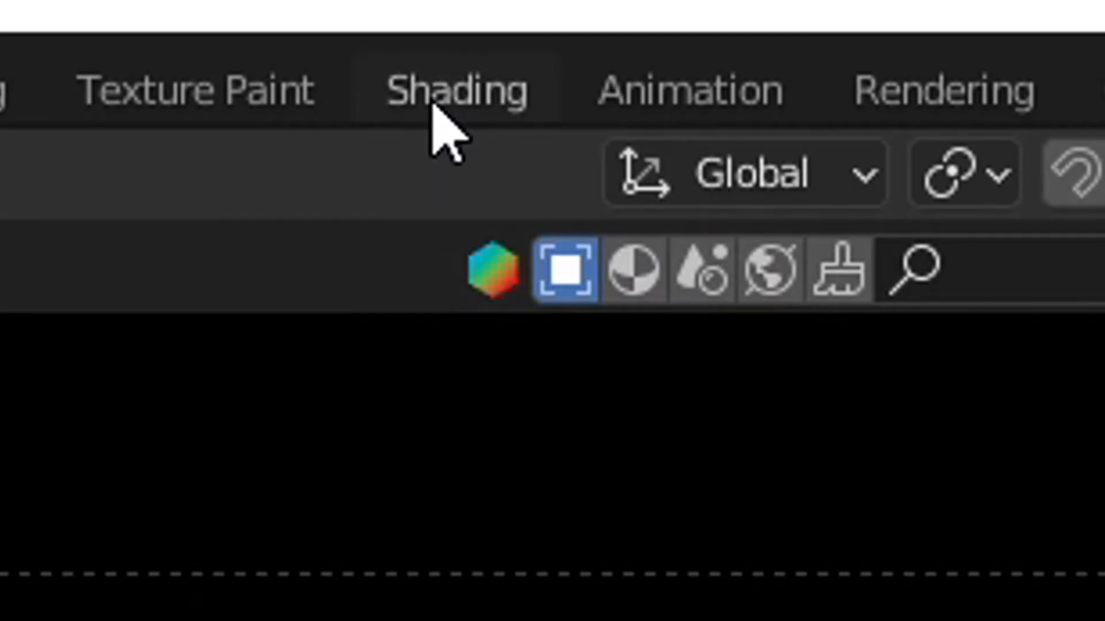
Switch to the Shading workspace and create a new material named Earth on the sphere.
{"action": "left_click", "coordinate": [434, 107]}
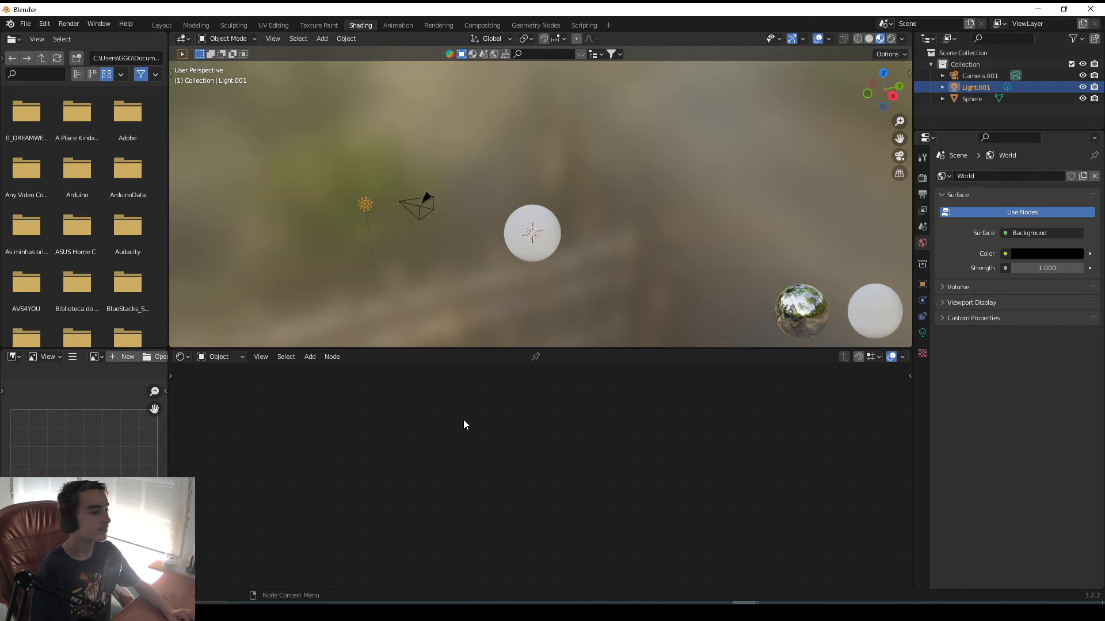
{"action": "left_click", "coordinate": [525, 231]}
{"action": "double_click", "coordinate": [532, 355]}
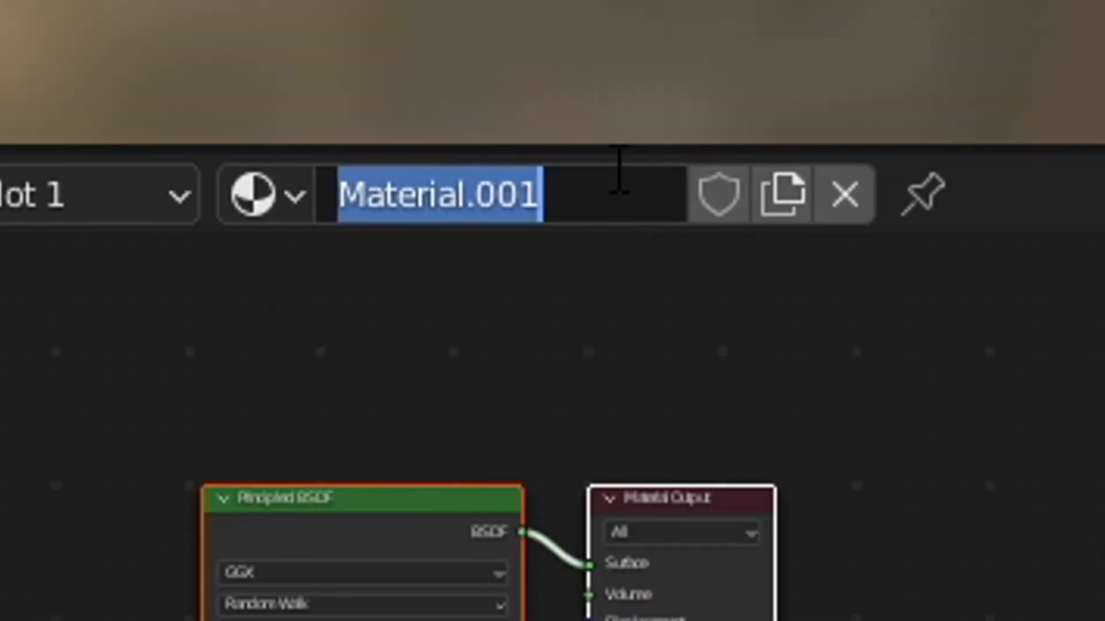
{"action": "type", "text": "Ea"}
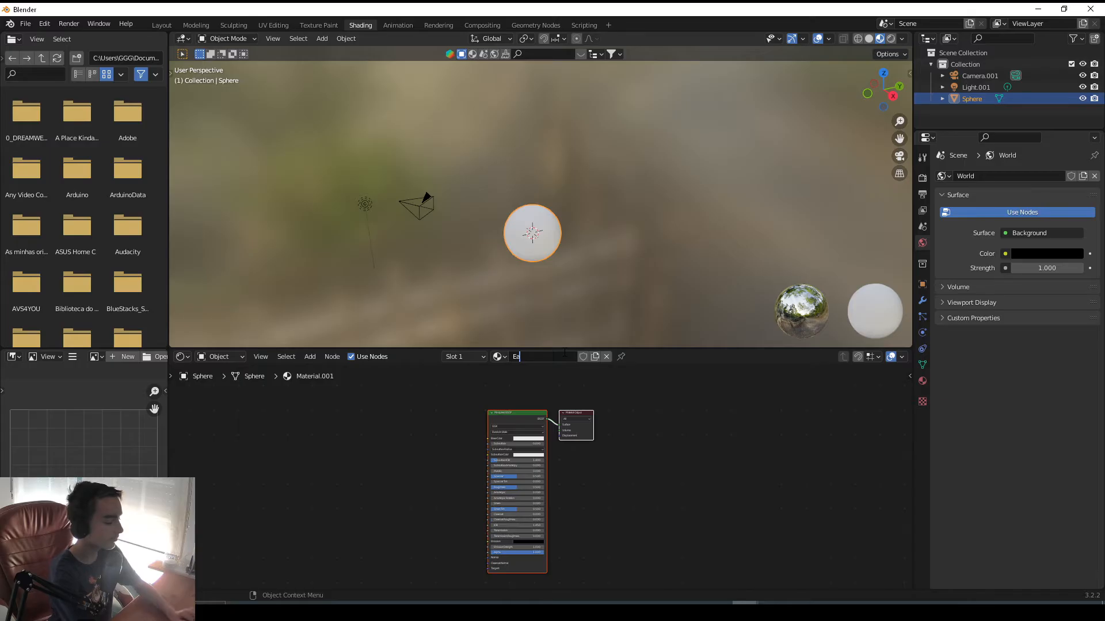
{"action": "type", "text": "rth"}
{"action": "key", "text": "Return"}
{"action": "scroll", "coordinate": [432, 541], "scroll_direction": "up", "scroll_amount": 5}
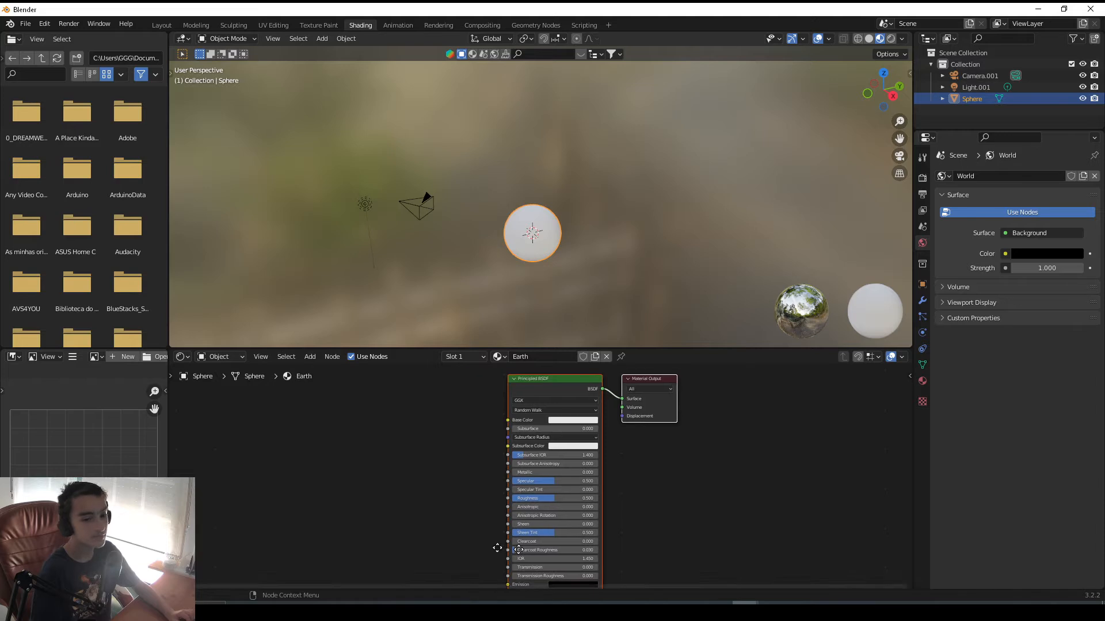
{"action": "middle_click_drag", "start_coordinate": [489, 499], "coordinate": [478, 470]}
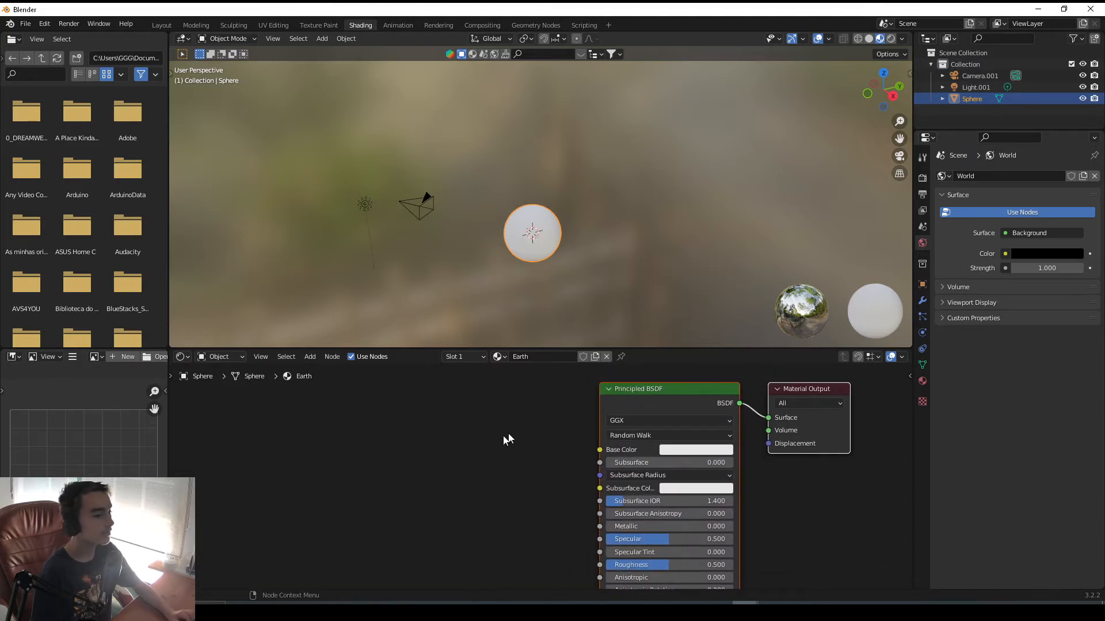
Add a Noise Texture node and connect its Fac output to the Principled BSDF's Base Color.
{"action": "left_click_drag", "start_coordinate": [604, 452], "coordinate": [487, 447]}
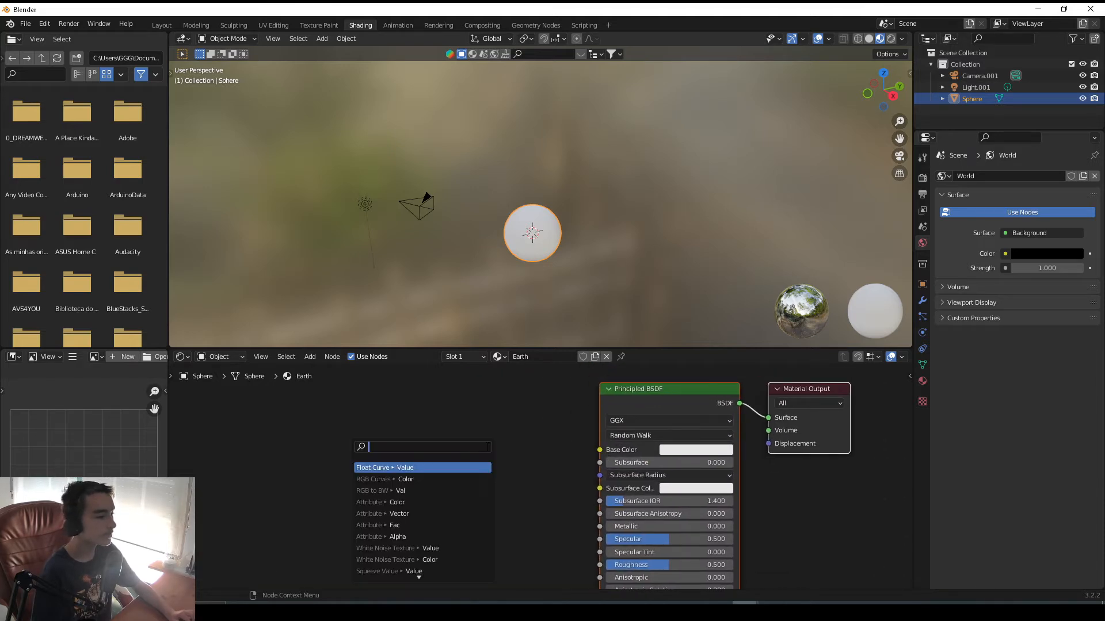
{"action": "type", "text": "nois"}
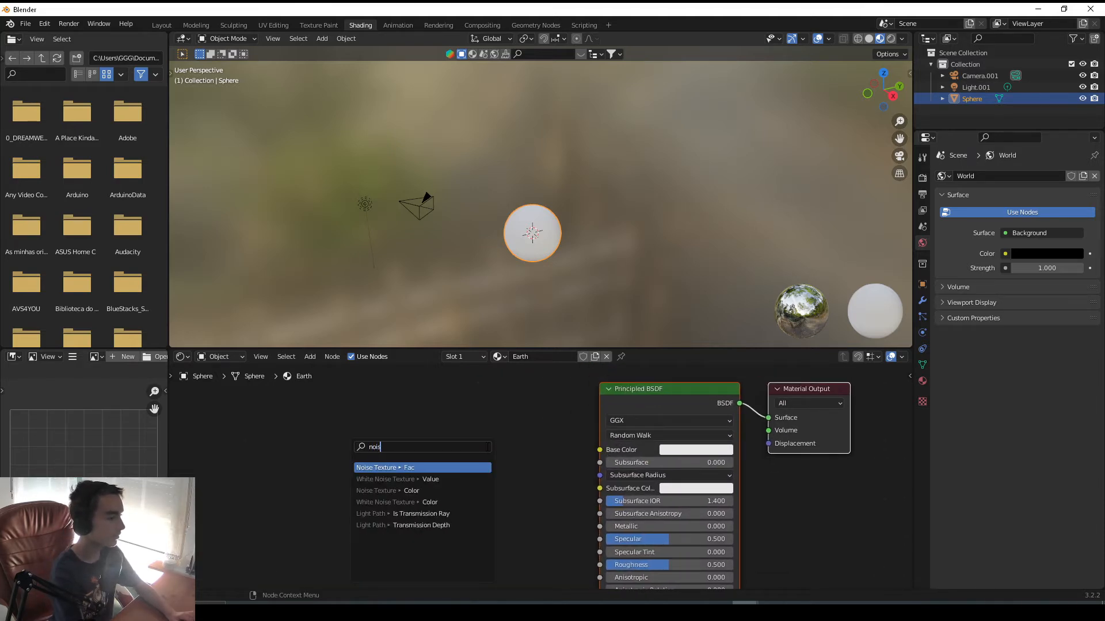
{"action": "key", "text": "Return"}
{"action": "mouse_move", "coordinate": [374, 615]}
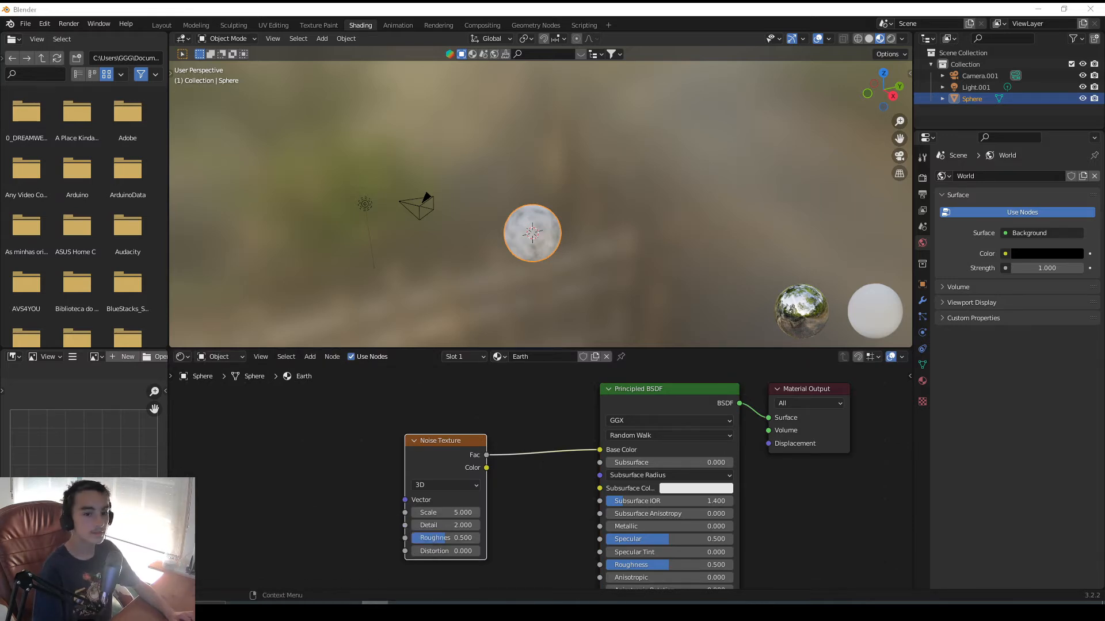
{"action": "left_click", "coordinate": [870, 432]}
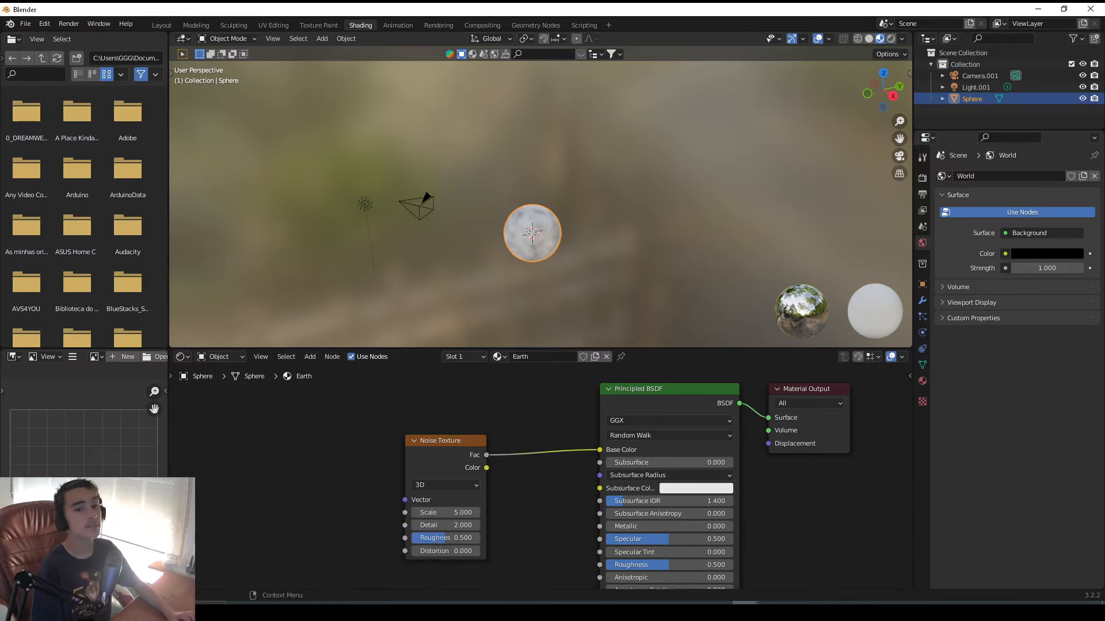
{"action": "scroll", "coordinate": [465, 438], "scroll_direction": "up", "scroll_amount": 4}
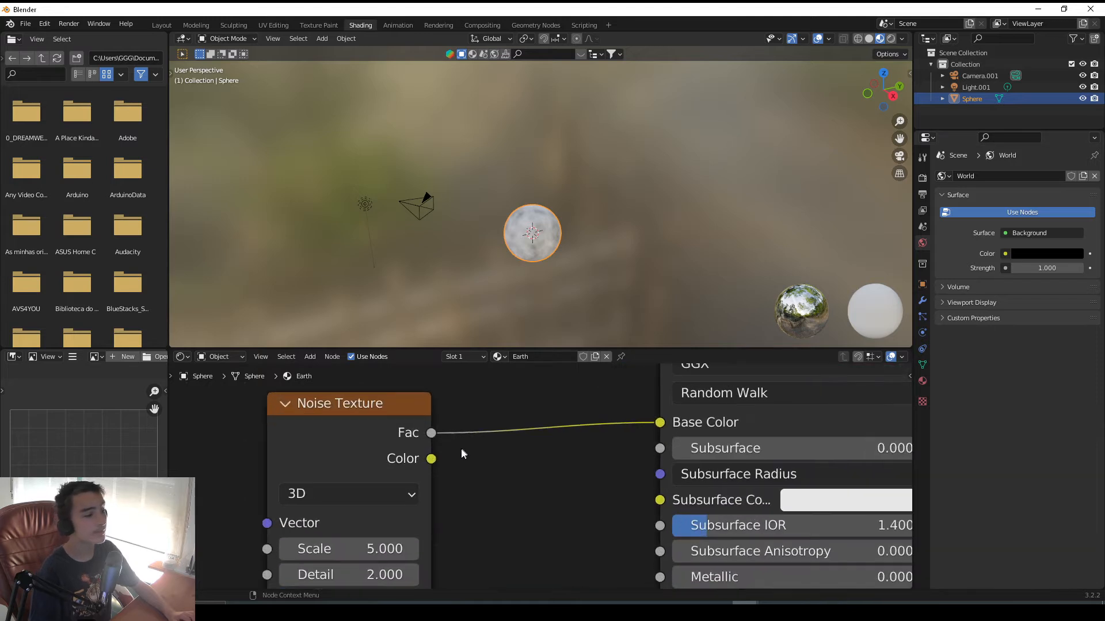
{"action": "scroll", "coordinate": [519, 474], "scroll_direction": "down", "scroll_amount": 1}
{"action": "middle_click_drag", "start_coordinate": [413, 505], "coordinate": [512, 426]}
{"action": "left_click", "coordinate": [476, 446]}
{"action": "scroll", "coordinate": [477, 449], "scroll_direction": "down", "scroll_amount": 2}
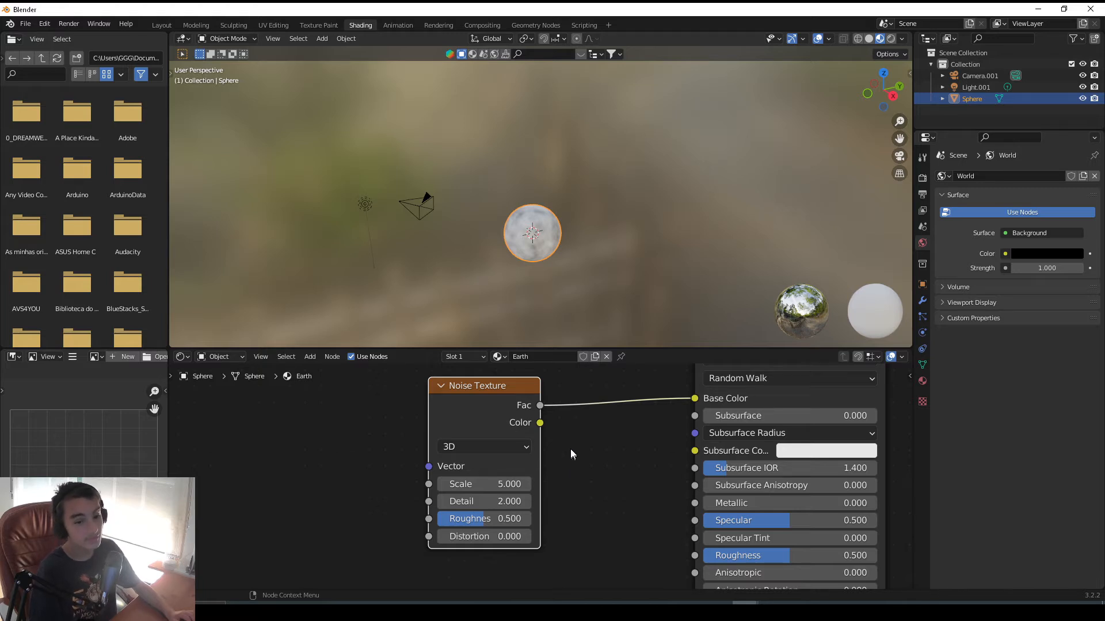
{"action": "scroll", "coordinate": [570, 455], "scroll_direction": "up", "scroll_amount": 1}
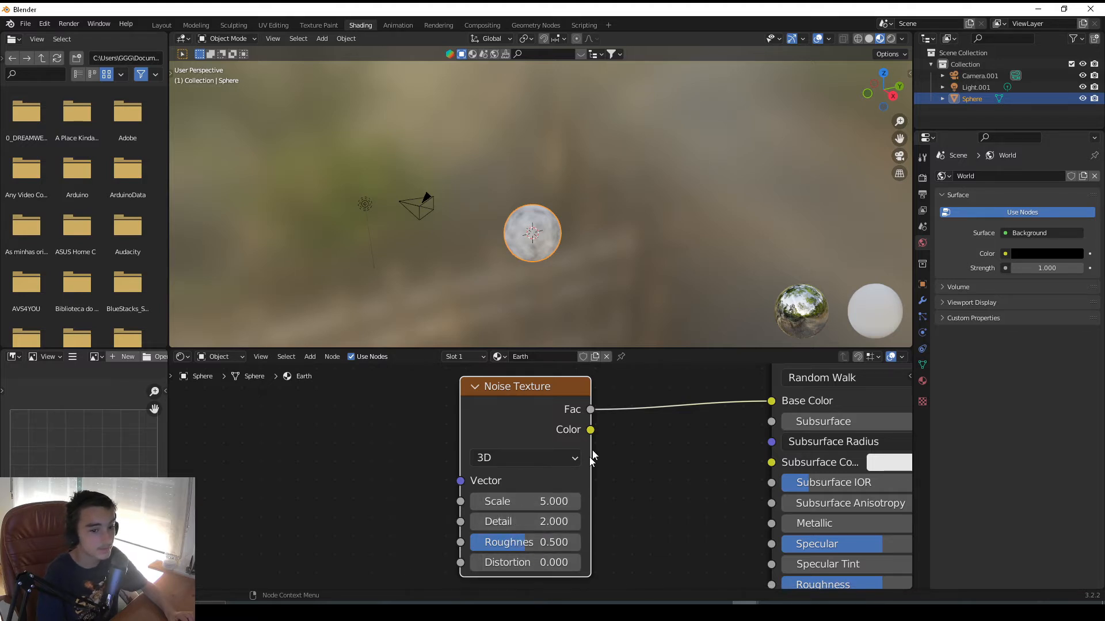
{"action": "scroll", "coordinate": [794, 616], "scroll_direction": "down", "scroll_amount": 7}
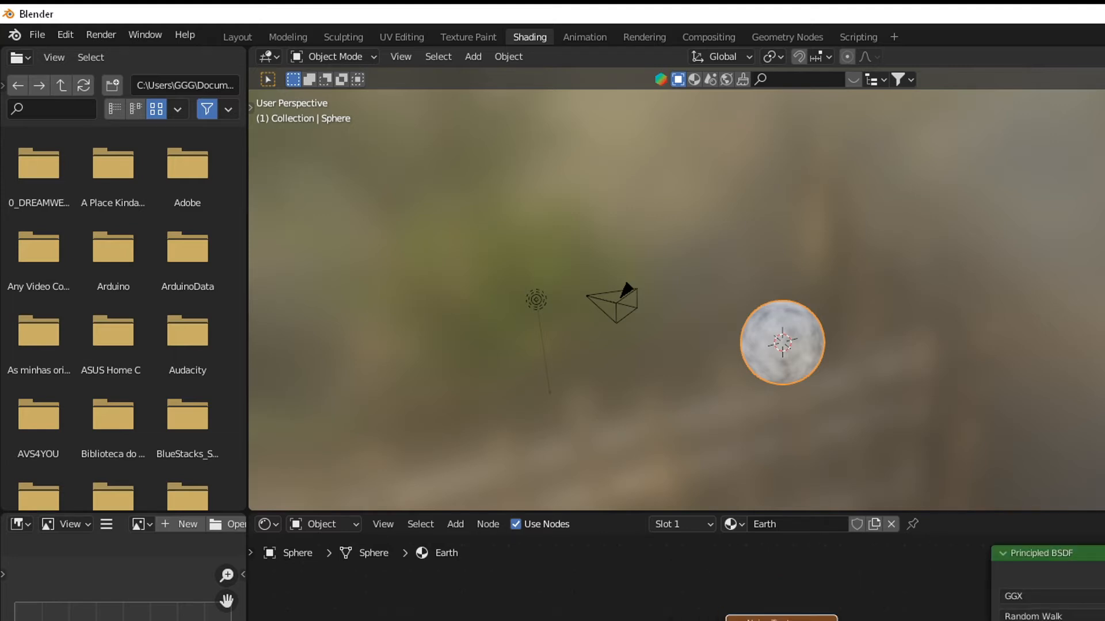
Open the add-on preferences and search the add-ons for Node.
{"action": "left_click", "coordinate": [64, 34]}
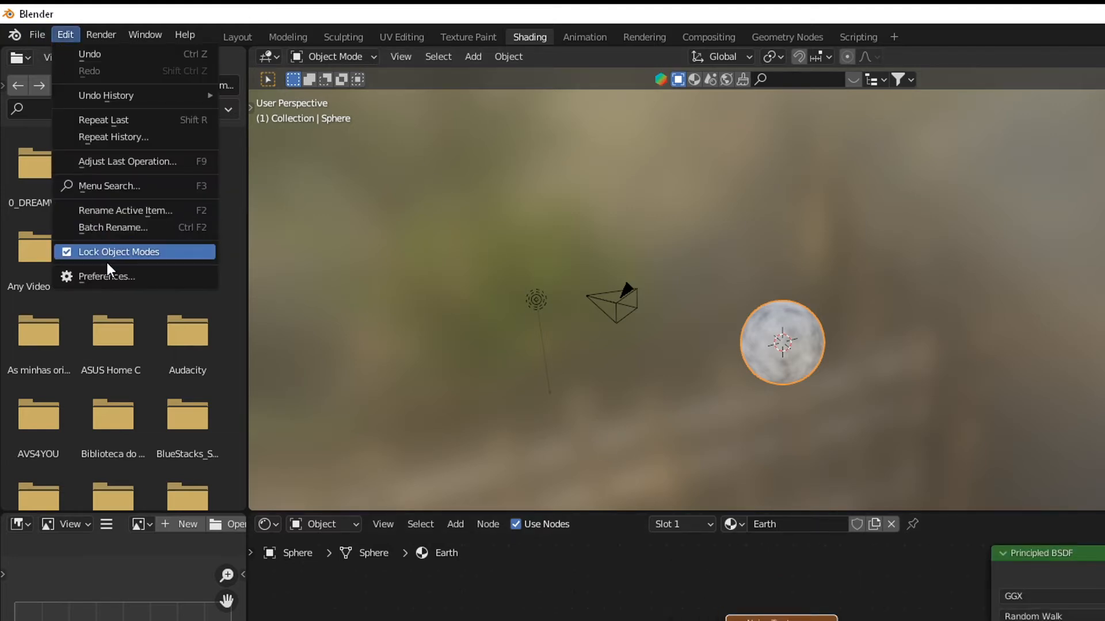
{"action": "left_click", "coordinate": [113, 276]}
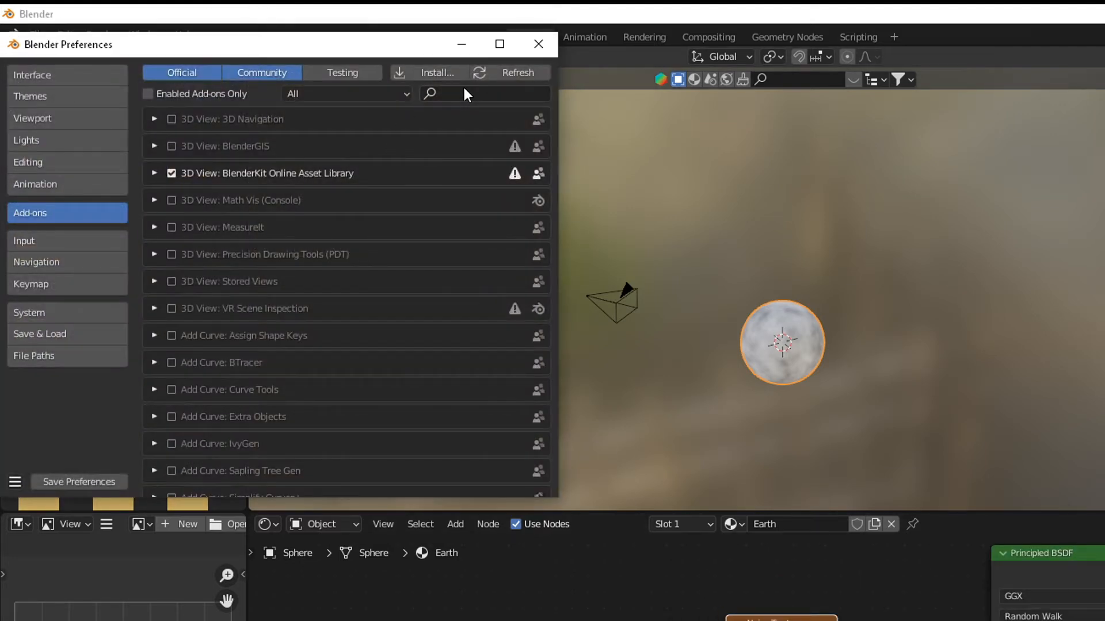
{"action": "left_click_drag", "start_coordinate": [368, 42], "coordinate": [408, 156]}
{"action": "left_click", "coordinate": [65, 34]}
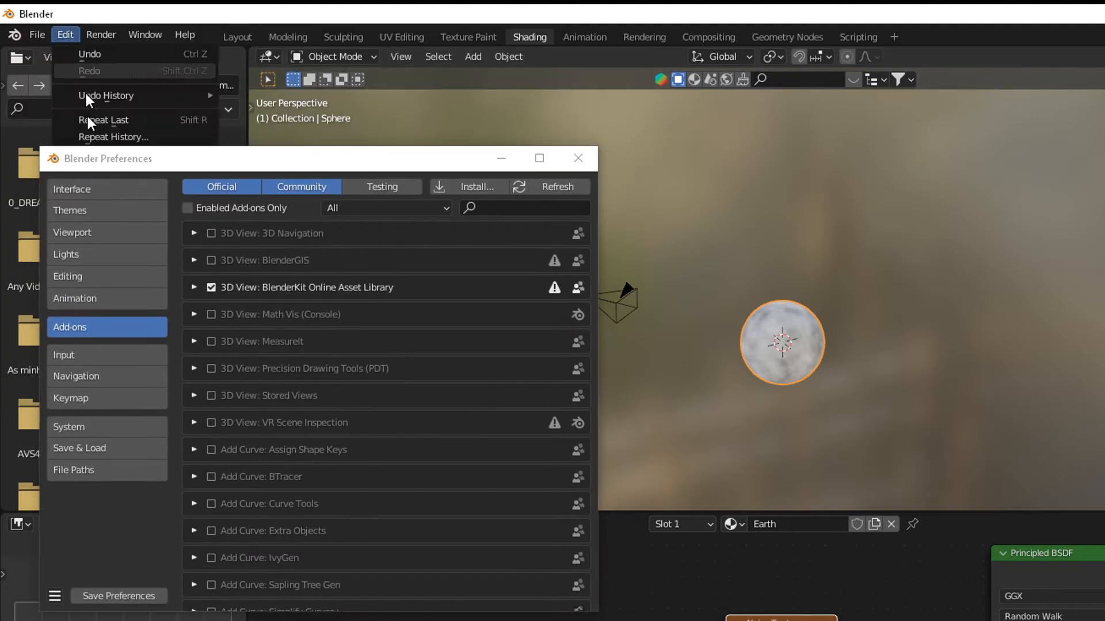
{"action": "left_click", "coordinate": [63, 33]}
{"action": "left_click", "coordinate": [64, 33]}
{"action": "left_click", "coordinate": [531, 207]}
{"action": "left_click", "coordinate": [533, 208]}
{"action": "type", "text": "Node"}
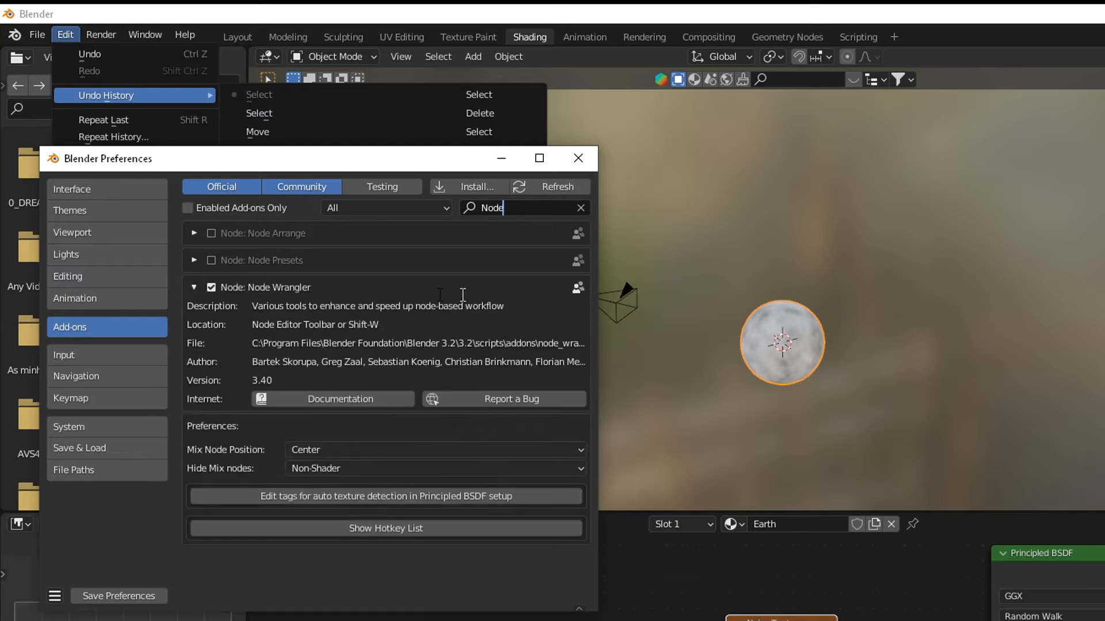
Check that the Node Wrangler add-on is enabled and close the preferences.
{"action": "left_click", "coordinate": [193, 287]}
{"action": "left_click", "coordinate": [192, 286]}
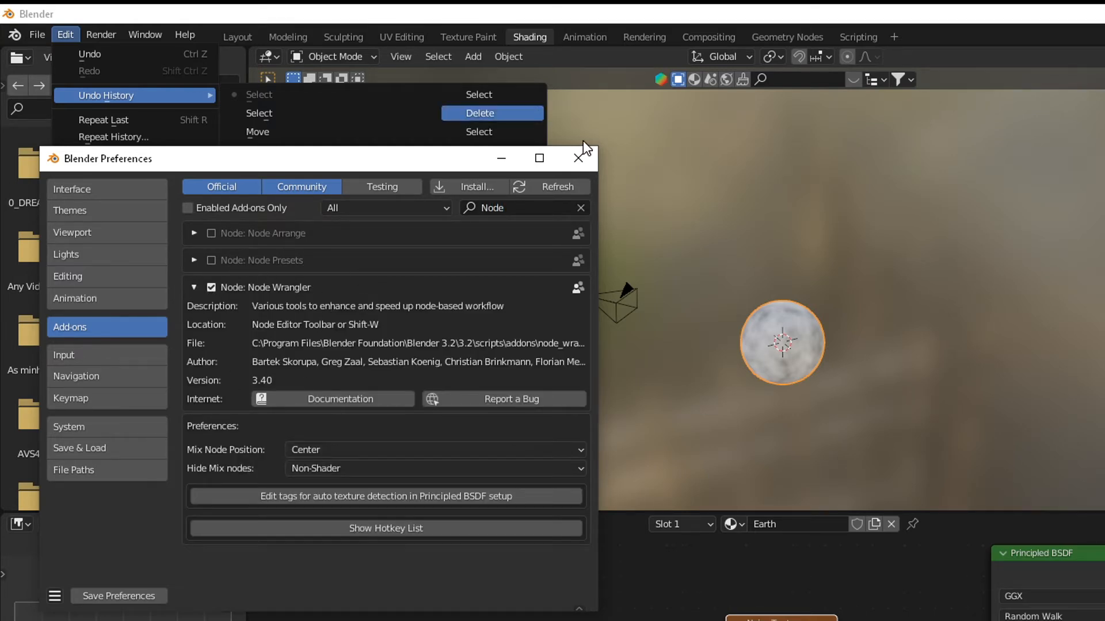
{"action": "left_click", "coordinate": [581, 161]}
{"action": "left_click", "coordinate": [728, 200]}
{"action": "left_click", "coordinate": [786, 332]}
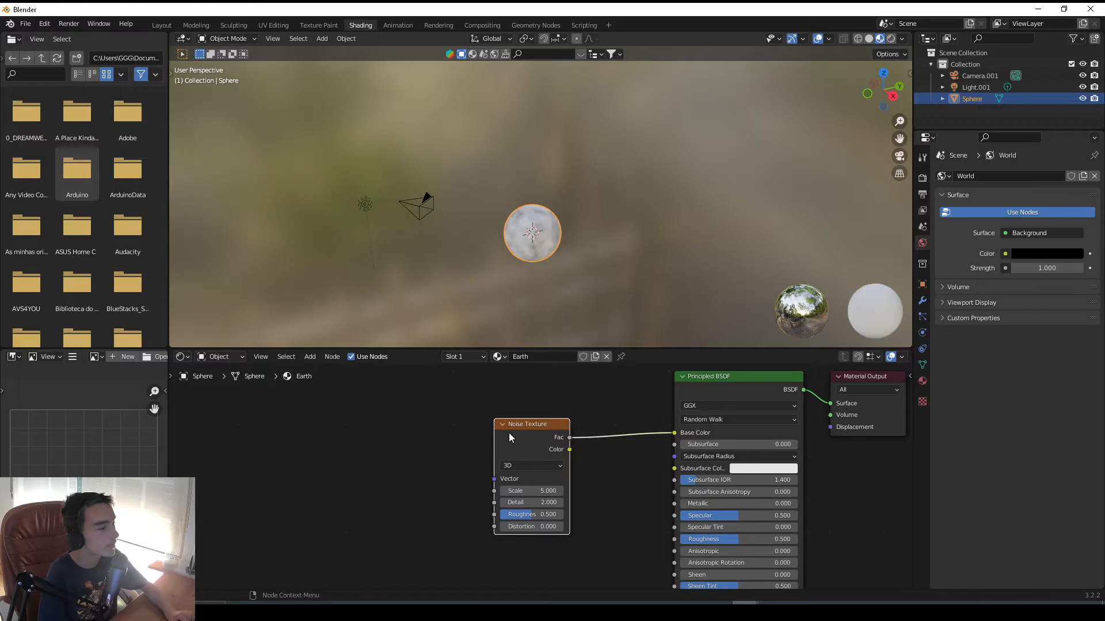
Move the Noise Texture node away from the shader and add linked Mapping and Texture Coordinate nodes to its Vector input.
{"action": "middle_click_drag", "start_coordinate": [509, 437], "coordinate": [537, 411]}
{"action": "left_click_drag", "start_coordinate": [537, 411], "coordinate": [443, 405]}
{"action": "key", "text": "ctrl+t"}
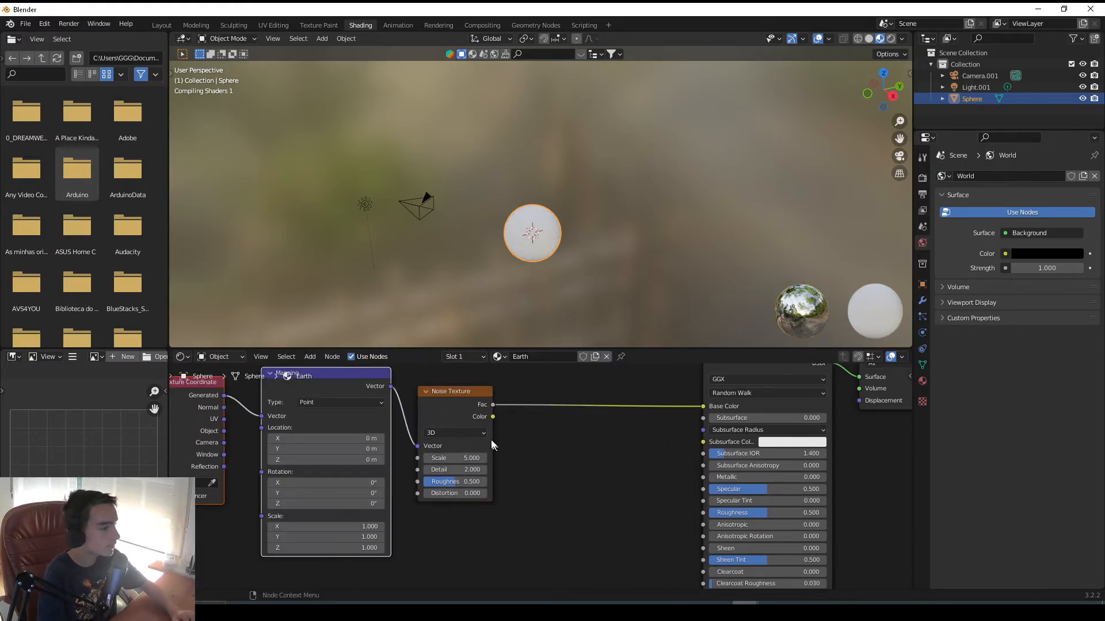
{"action": "scroll", "coordinate": [540, 429], "scroll_direction": "up", "scroll_amount": 1}
{"action": "middle_click_drag", "start_coordinate": [271, 437], "coordinate": [432, 503]}
{"action": "left_click_drag", "start_coordinate": [304, 453], "coordinate": [299, 444]}
{"action": "left_click", "coordinate": [418, 423]}
{"action": "left_click", "coordinate": [298, 441]}
Insert a ColorRamp node between the Noise Texture's Fac output and the Principled BSDF's Base Color.
{"action": "middle_click_drag", "start_coordinate": [569, 421], "coordinate": [399, 396]}
{"action": "key", "text": "shift+a"}
{"action": "type", "text": "colo"}
{"action": "key", "text": "Return"}
{"action": "left_click", "coordinate": [519, 397]}
Set the Noise Texture's Scale to 1.5 and check the pattern on the sphere.
{"action": "scroll", "coordinate": [528, 439], "scroll_direction": "up", "scroll_amount": 3}
{"action": "middle_click_drag", "start_coordinate": [528, 440], "coordinate": [596, 470]}
{"action": "scroll", "coordinate": [536, 261], "scroll_direction": "up", "scroll_amount": 4}
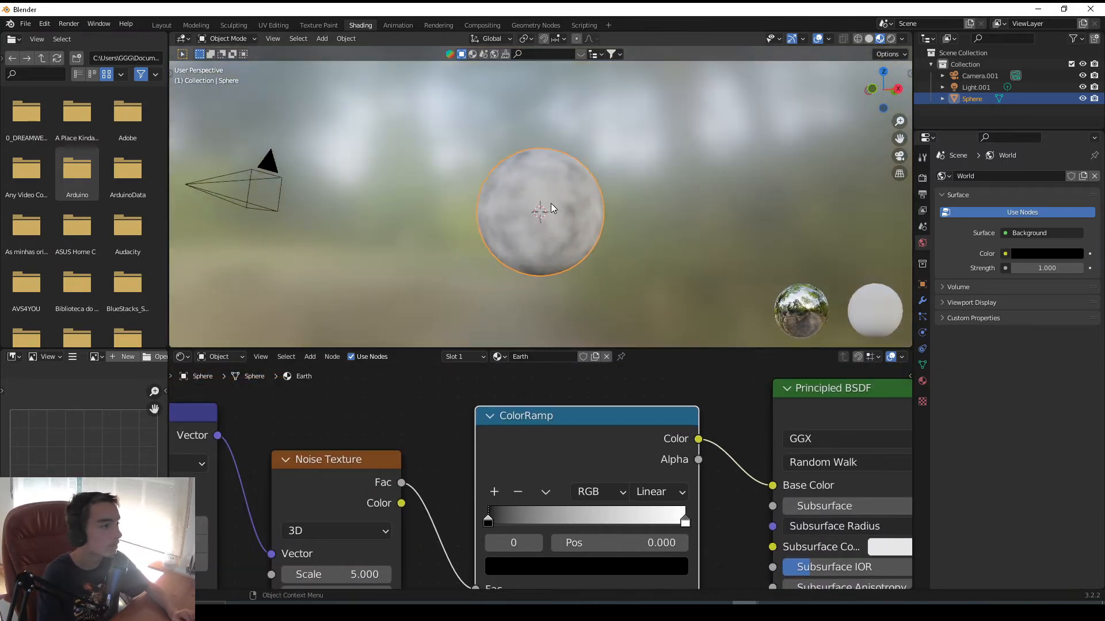
{"action": "scroll", "coordinate": [602, 233], "scroll_direction": "up", "scroll_amount": 4}
{"action": "middle_click_drag", "start_coordinate": [434, 544], "coordinate": [555, 433]}
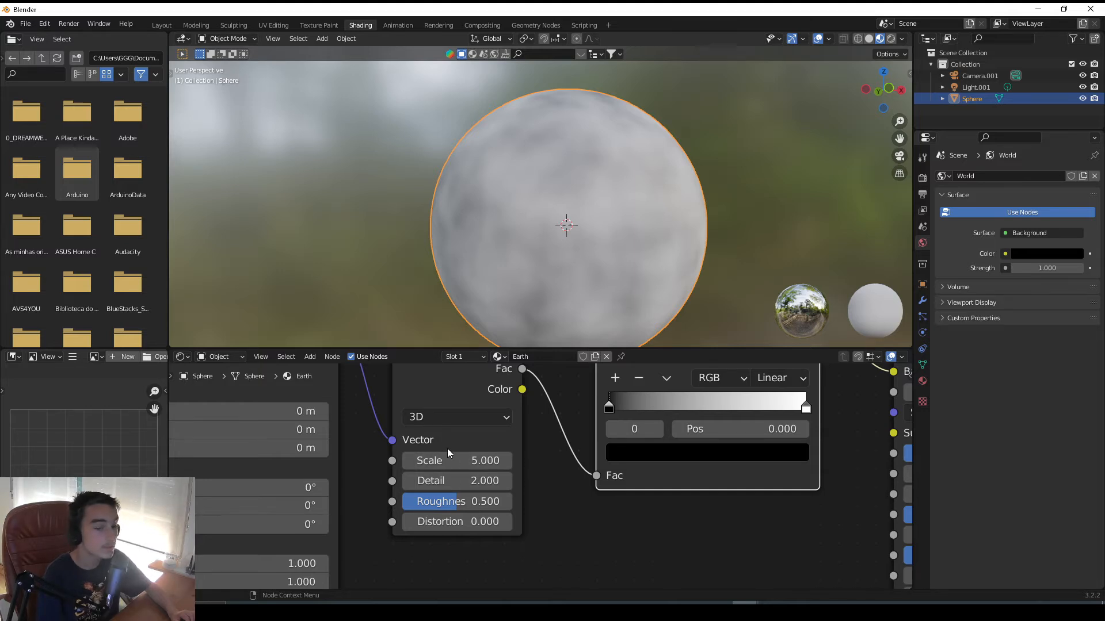
{"action": "double_click", "coordinate": [498, 466]}
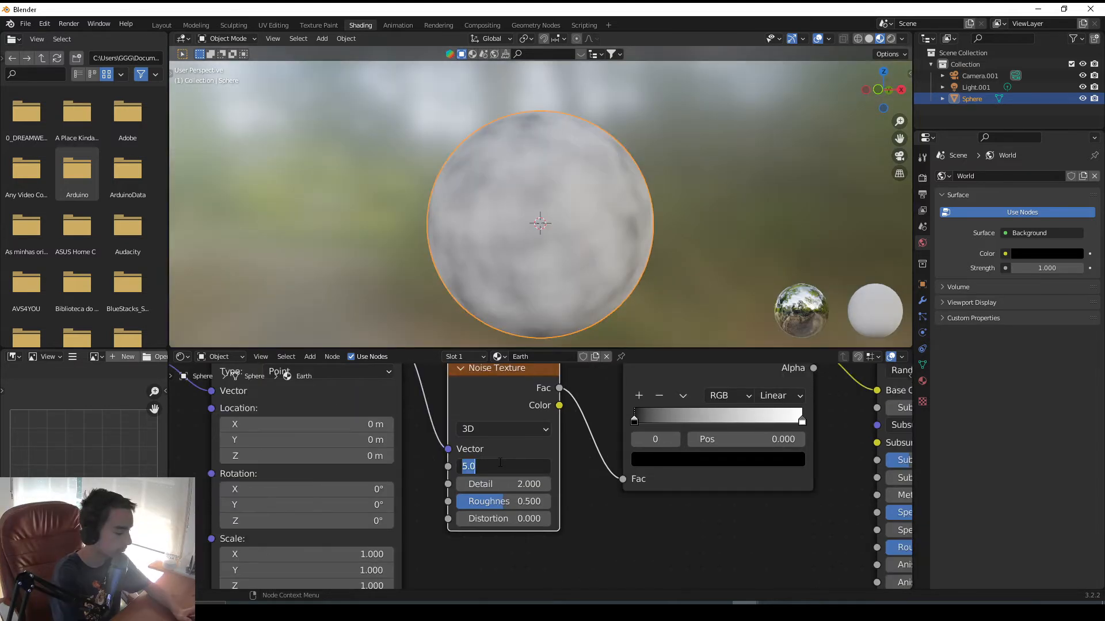
{"action": "type", "text": "1.5"}
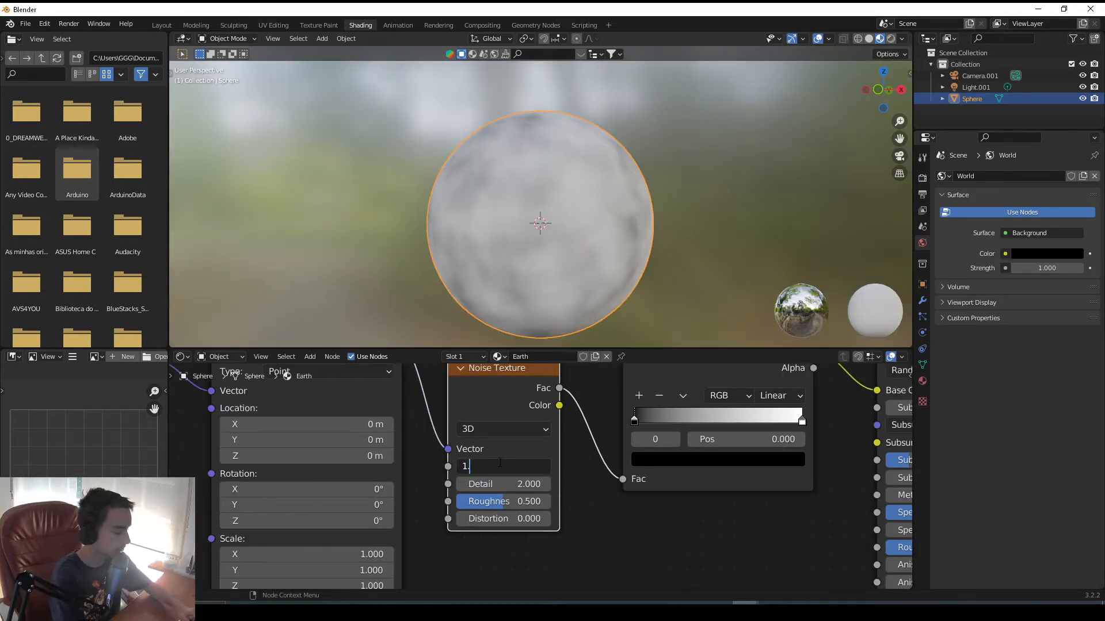
{"action": "key", "text": "Return"}
{"action": "scroll", "coordinate": [539, 191], "scroll_direction": "up", "scroll_amount": 2}
{"action": "middle_click_drag", "start_coordinate": [540, 193], "coordinate": [504, 253]}
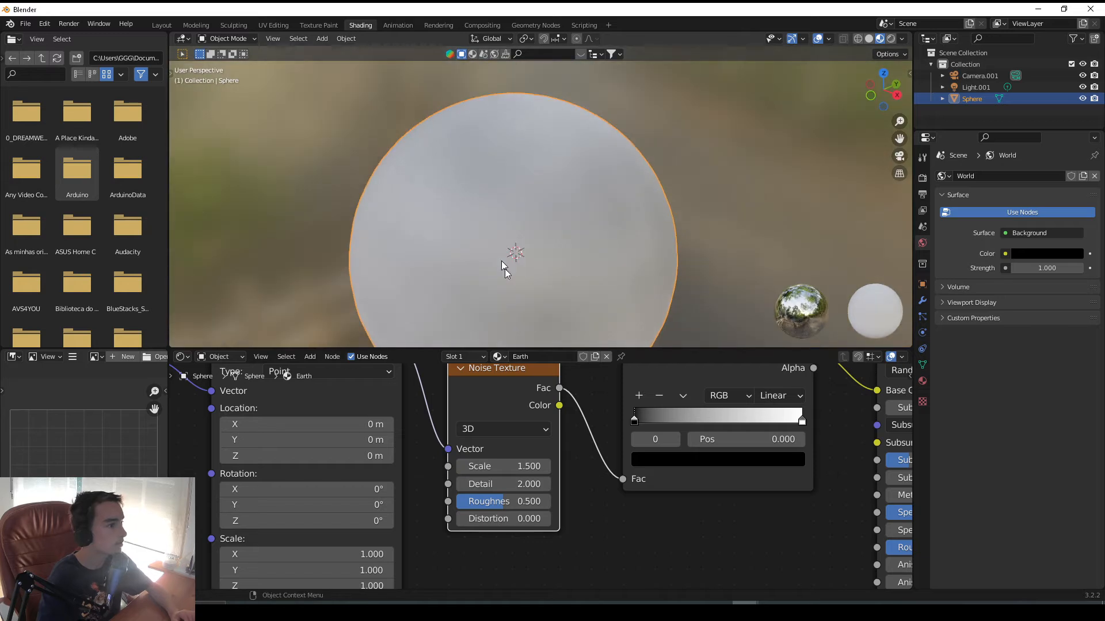
Make the Noise Texture's Scale negative, at -1.5.
{"action": "double_click", "coordinate": [467, 466]}
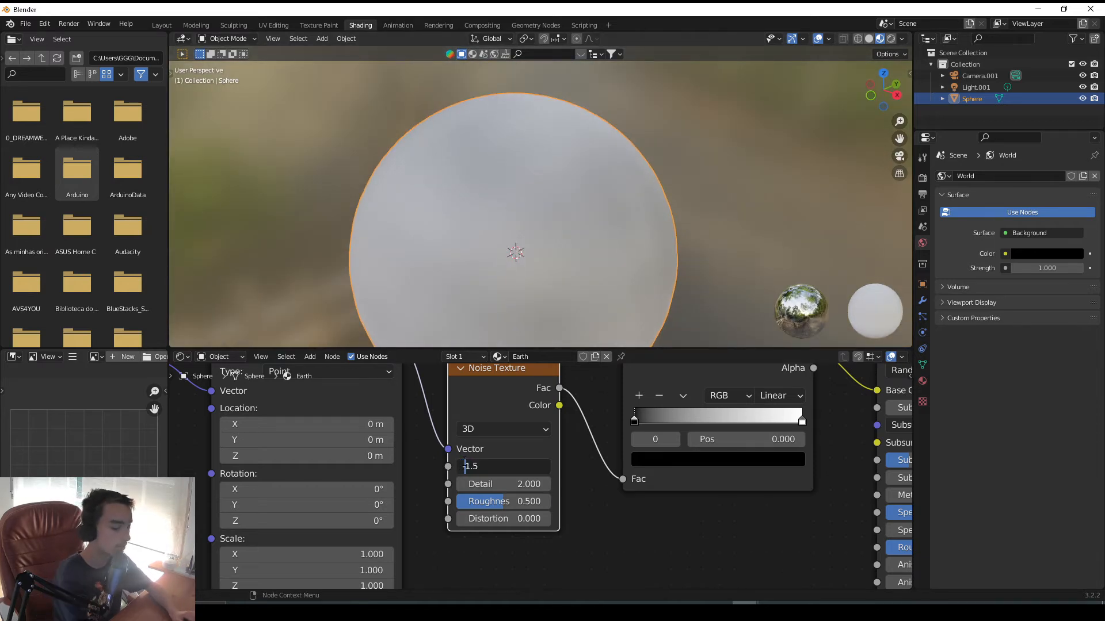
{"action": "type", "text": "-"}
{"action": "key", "text": "Return"}
{"action": "middle_click_drag", "start_coordinate": [568, 182], "coordinate": [535, 161]}
{"action": "scroll", "coordinate": [535, 163], "scroll_direction": "down", "scroll_amount": 3}
{"action": "scroll", "coordinate": [441, 452], "scroll_direction": "down", "scroll_amount": 2}
Set the Noise Texture's Detail to 15 and inspect the sphere up close.
{"action": "scroll", "coordinate": [442, 453], "scroll_direction": "up", "scroll_amount": 2}
{"action": "middle_click_drag", "start_coordinate": [446, 459], "coordinate": [484, 446]}
{"action": "middle_click_drag", "start_coordinate": [467, 460], "coordinate": [397, 489]}
{"action": "left_click", "coordinate": [495, 539]}
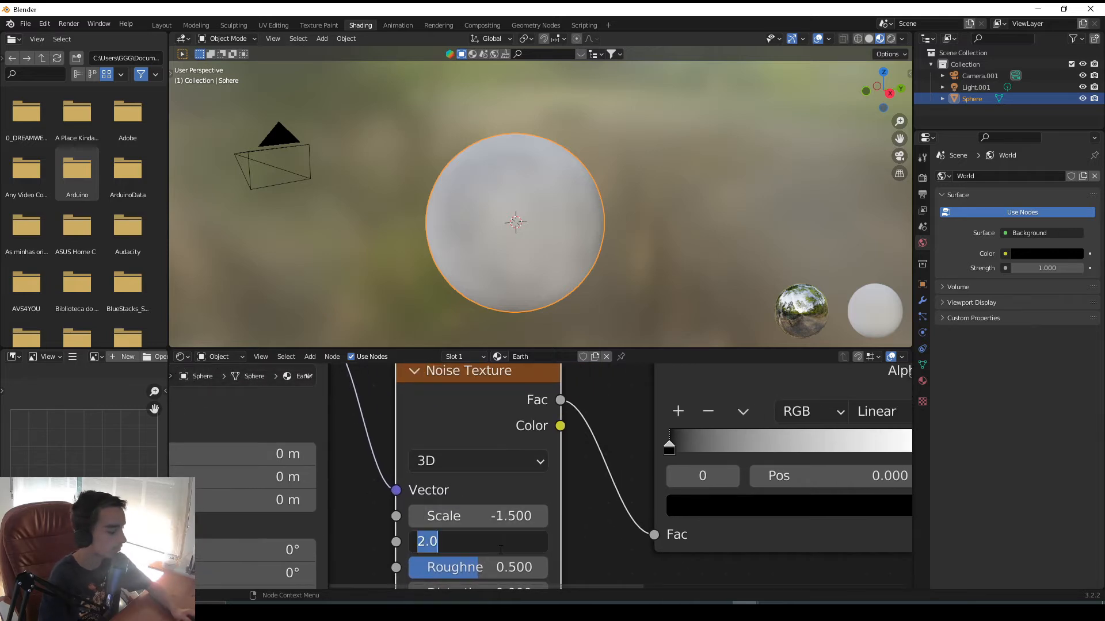
{"action": "type", "text": "15"}
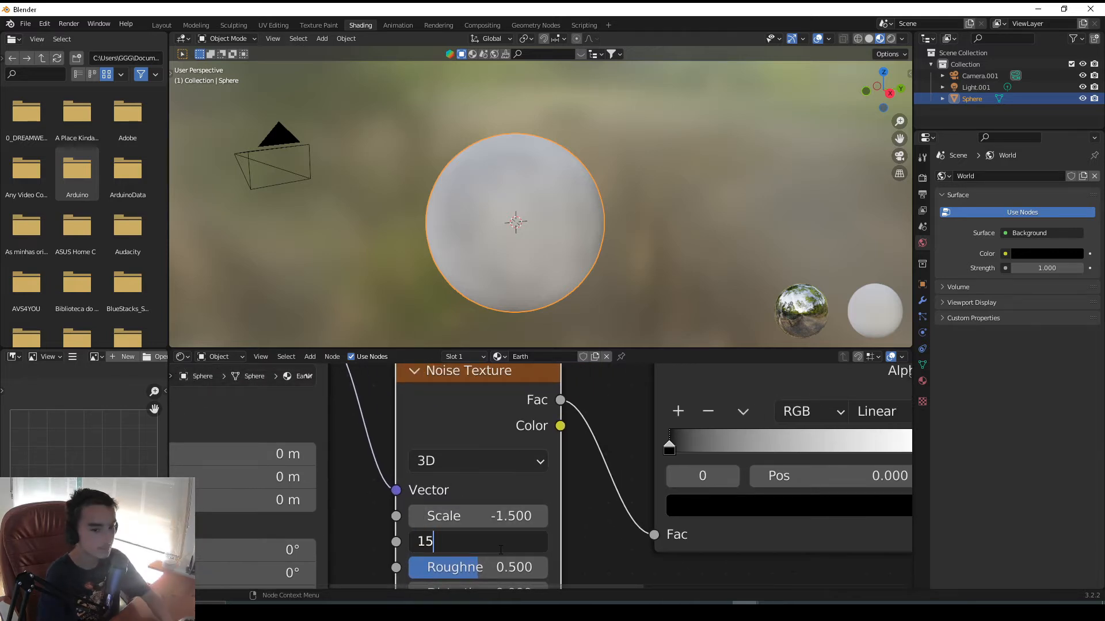
{"action": "key", "text": "Return"}
{"action": "middle_click_drag", "start_coordinate": [517, 208], "coordinate": [619, 246]}
{"action": "scroll", "coordinate": [540, 205], "scroll_direction": "up", "scroll_amount": 3}
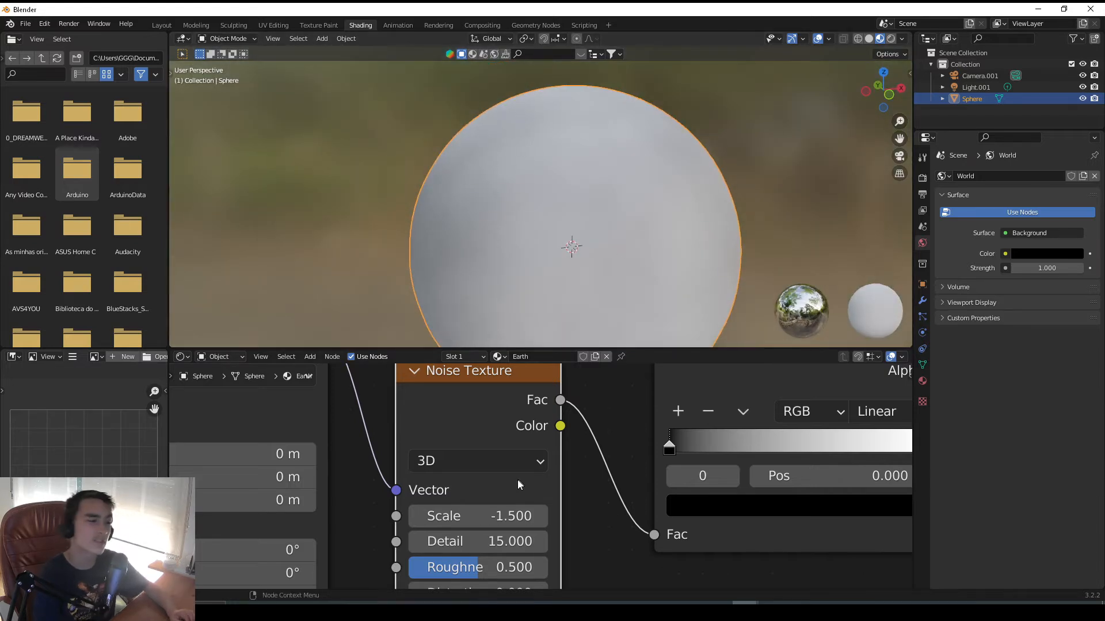
Set the Noise Texture's Roughness to 0.608 and check the sphere's surface.
{"action": "middle_click_drag", "start_coordinate": [489, 537], "coordinate": [483, 479]}
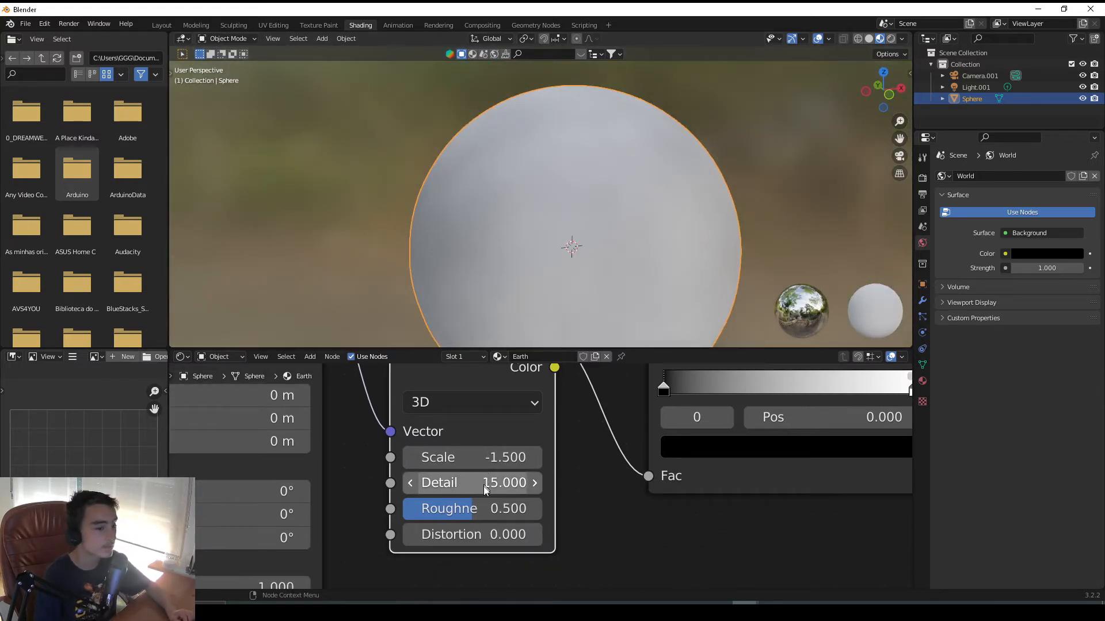
{"action": "left_click", "coordinate": [483, 509]}
{"action": "type", "text": "."}
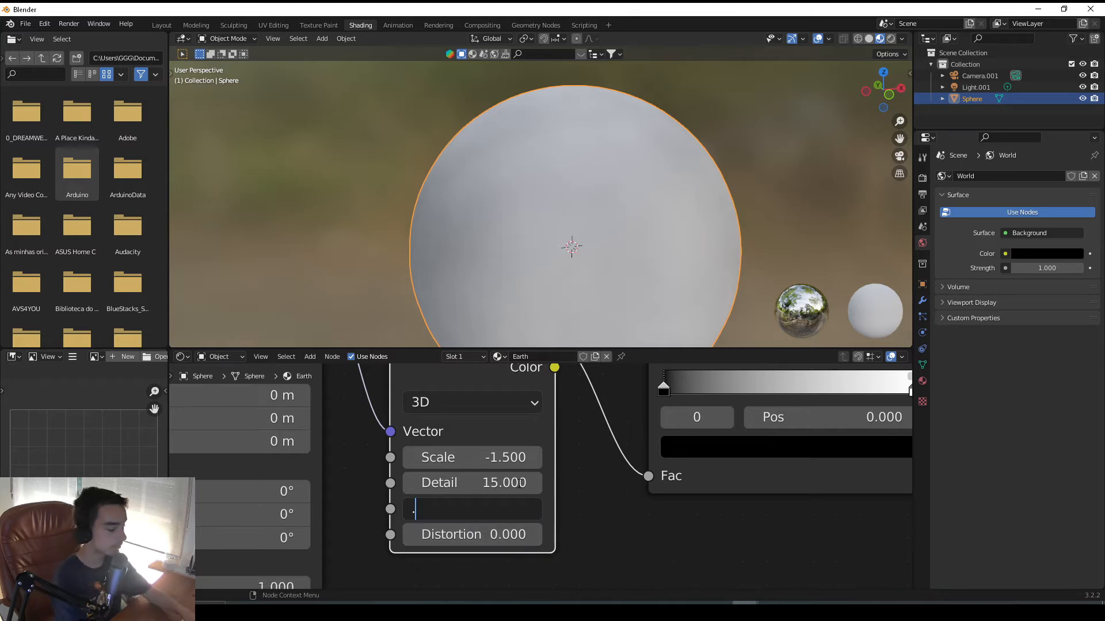
{"action": "type", "text": "608"}
{"action": "key", "text": "Return"}
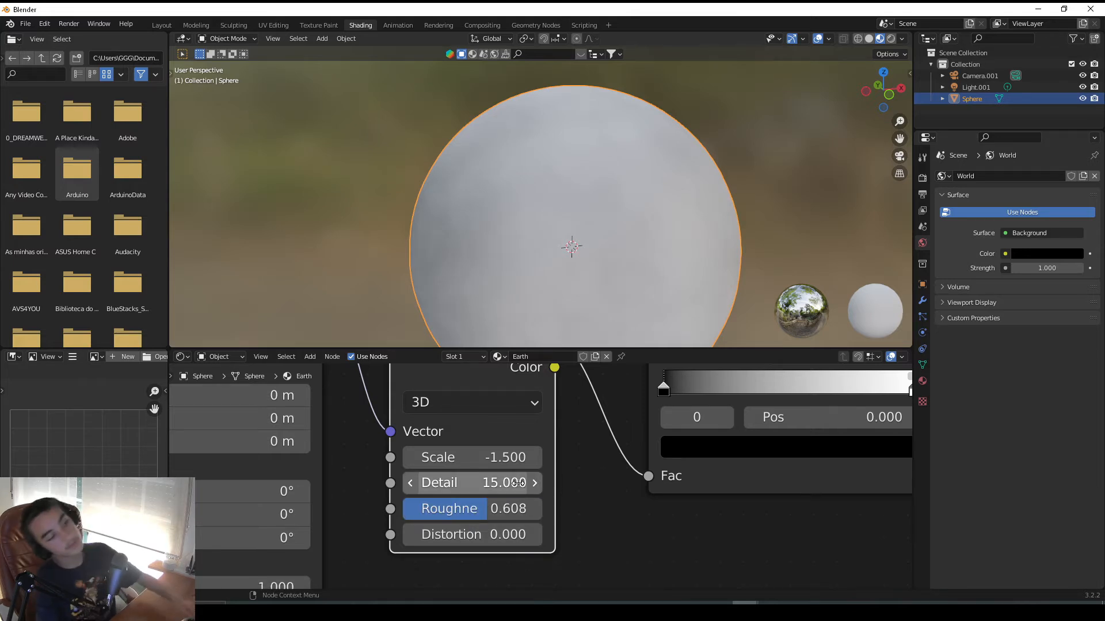
{"action": "middle_click_drag", "start_coordinate": [777, 114], "coordinate": [536, 240]}
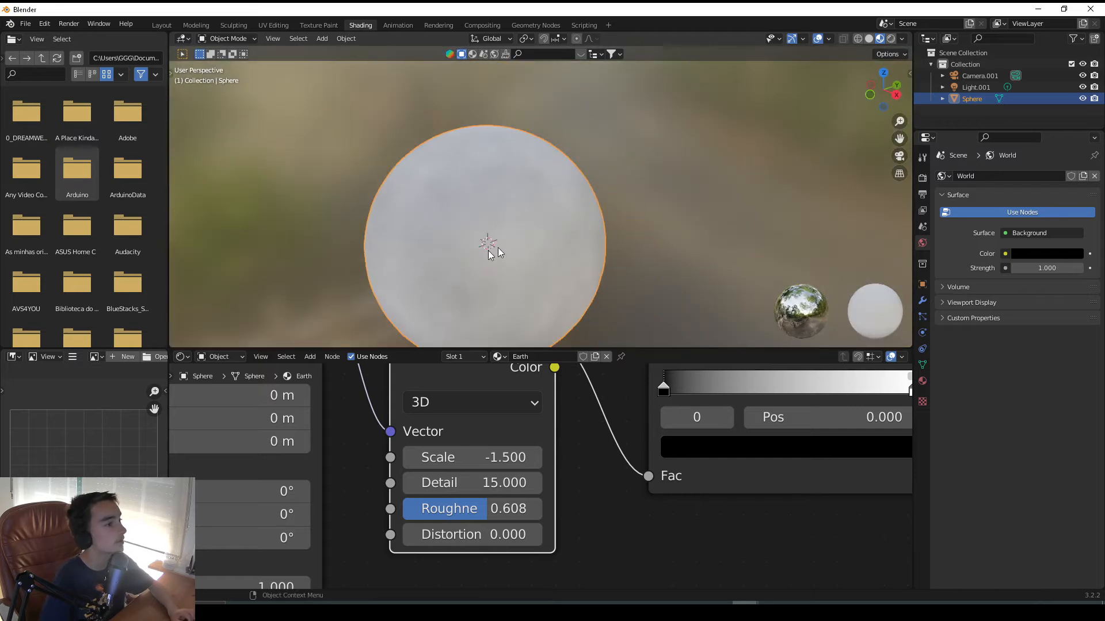
Set the Mapping node's Y location to -11 m and check the shifted noise on the sphere.
{"action": "middle_click_drag", "start_coordinate": [372, 428], "coordinate": [396, 440]}
{"action": "scroll", "coordinate": [316, 443], "scroll_direction": "down", "scroll_amount": 4}
{"action": "middle_click_drag", "start_coordinate": [316, 443], "coordinate": [452, 448]}
{"action": "middle_click_drag", "start_coordinate": [350, 438], "coordinate": [375, 348]}
{"action": "left_click", "coordinate": [329, 406]}
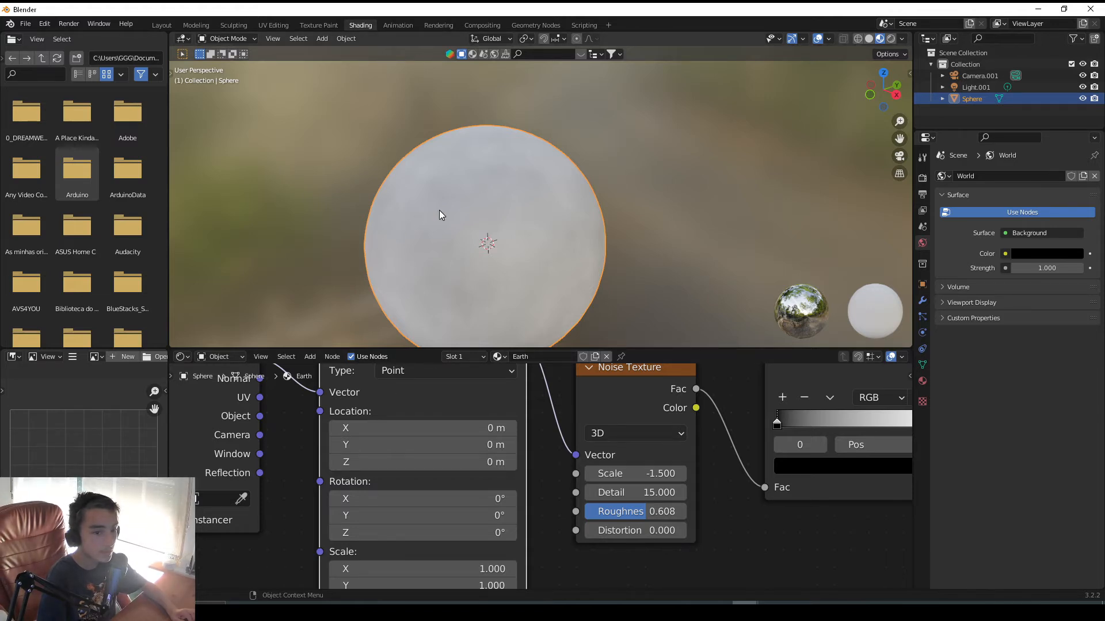
{"action": "middle_click_drag", "start_coordinate": [364, 246], "coordinate": [451, 273]}
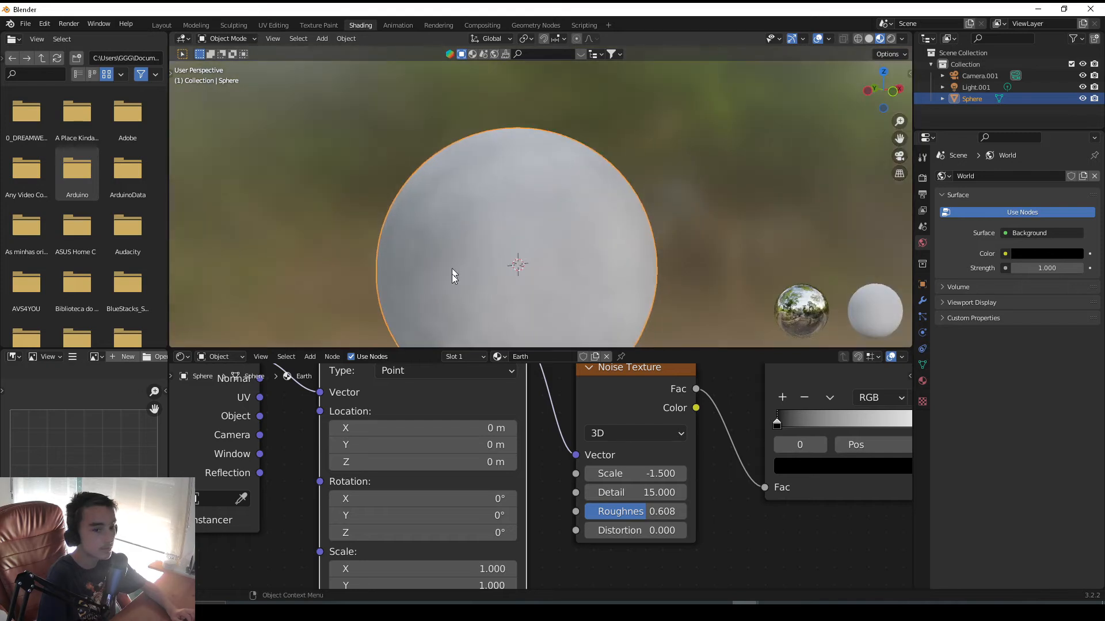
{"action": "left_click", "coordinate": [420, 443]}
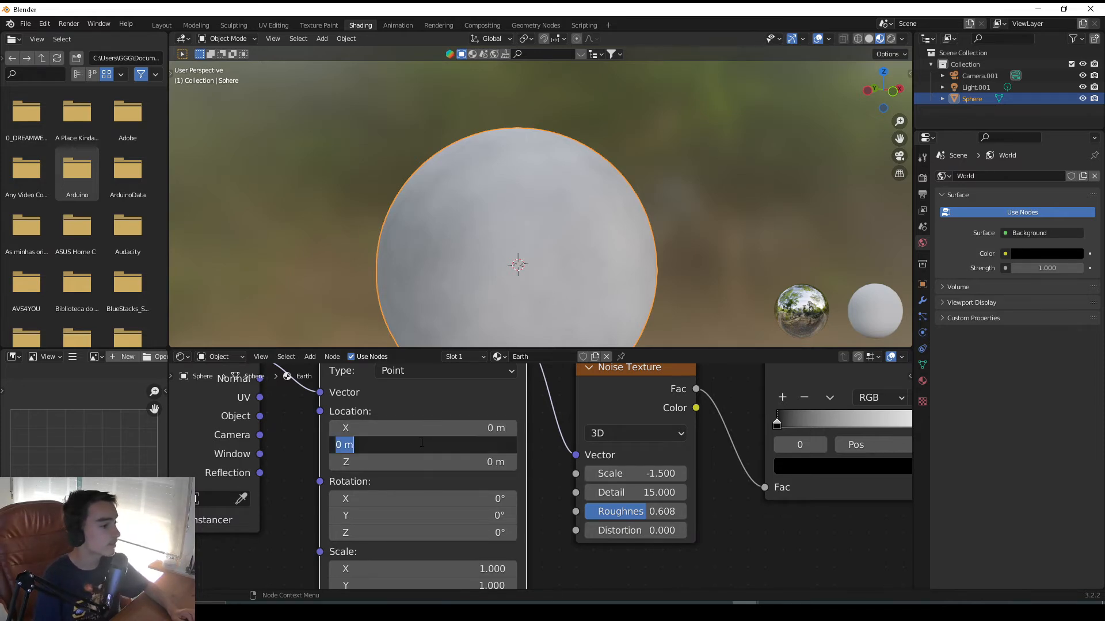
{"action": "left_click", "coordinate": [344, 445]}
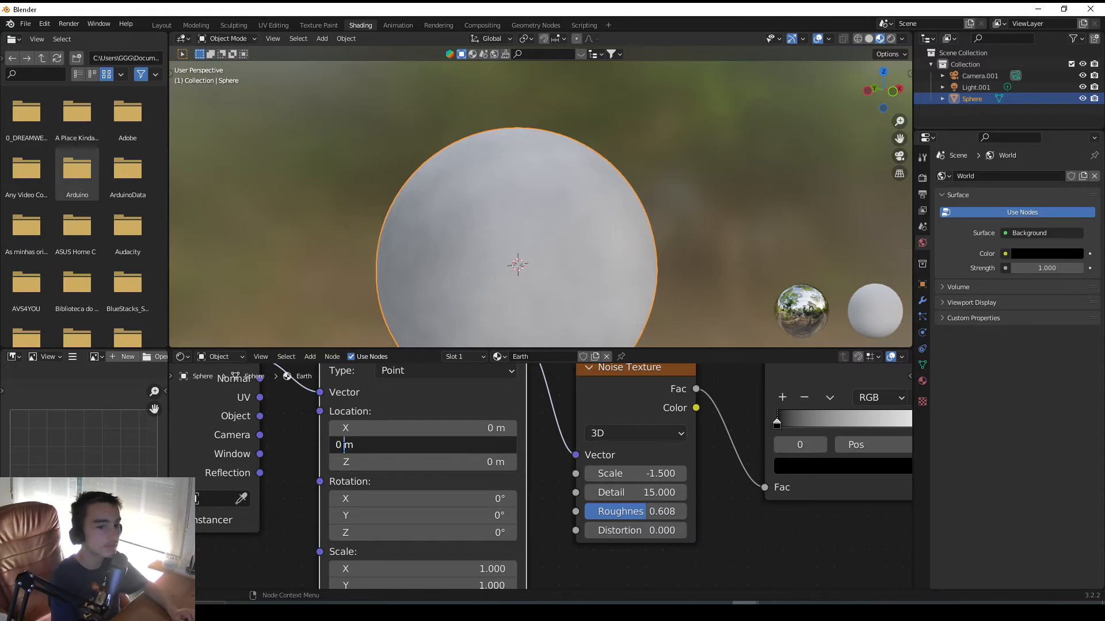
{"action": "left_click", "coordinate": [341, 445]}
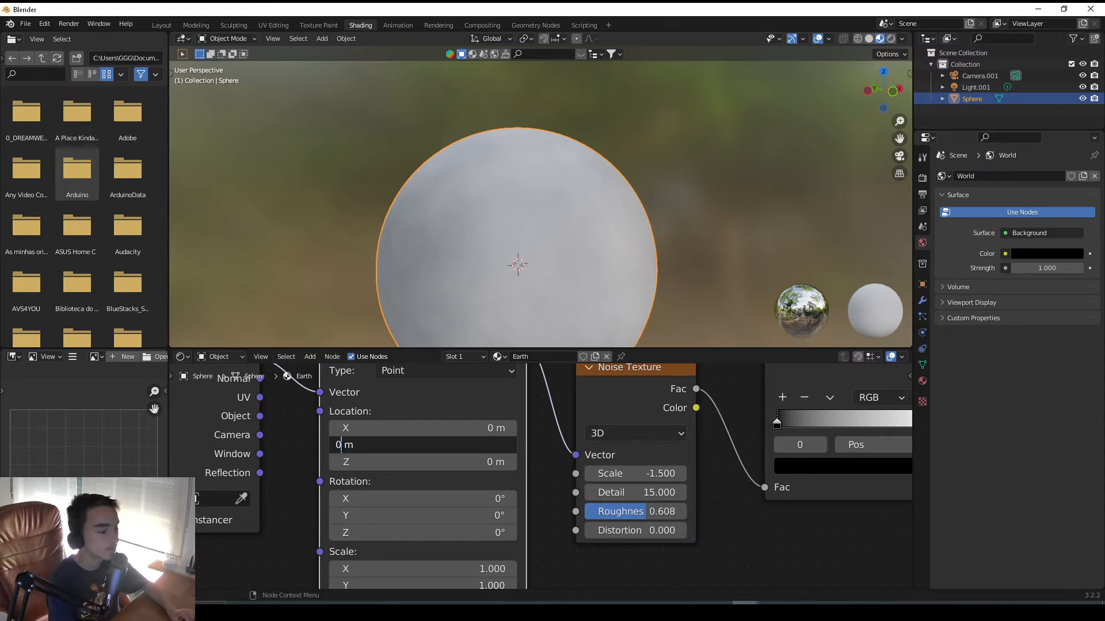
{"action": "type", "text": "-11"}
{"action": "key", "text": "Return"}
{"action": "middle_click_drag", "start_coordinate": [521, 192], "coordinate": [455, 242]}
Set the Mapping node's Z location to 0.2 m and check the shifted noise on the sphere.
{"action": "left_click", "coordinate": [434, 463]}
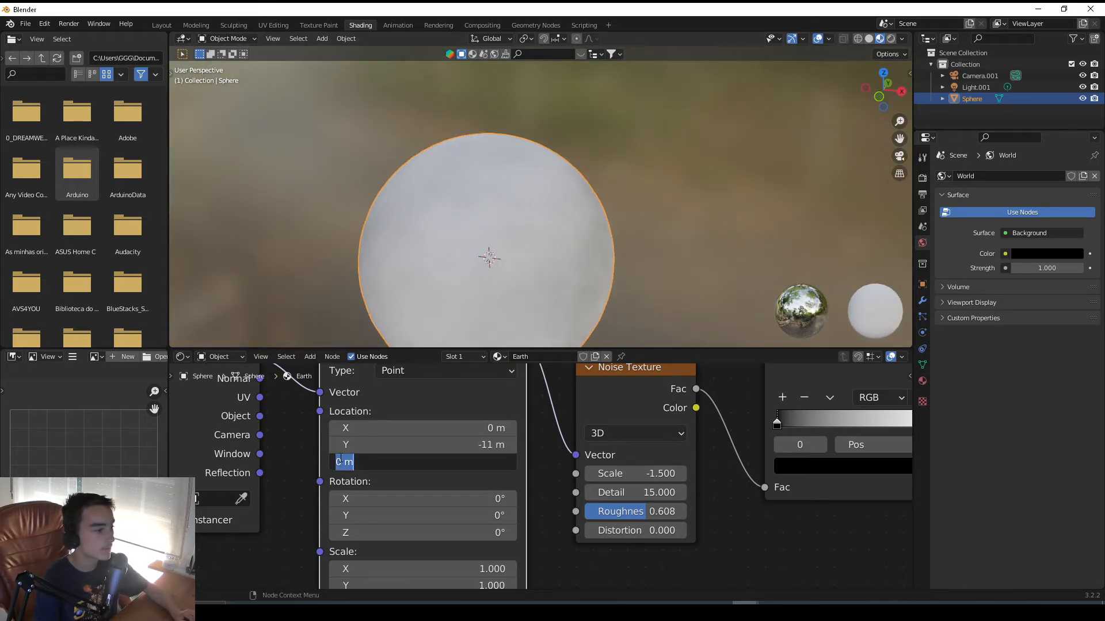
{"action": "type", "text": "12"}
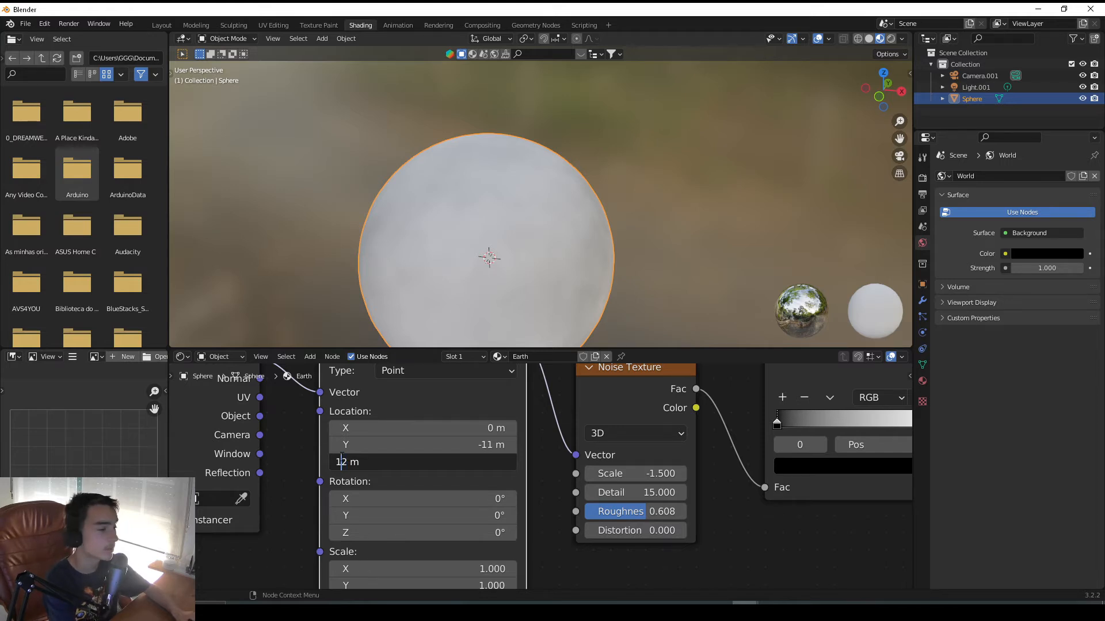
{"action": "key", "text": "Return"}
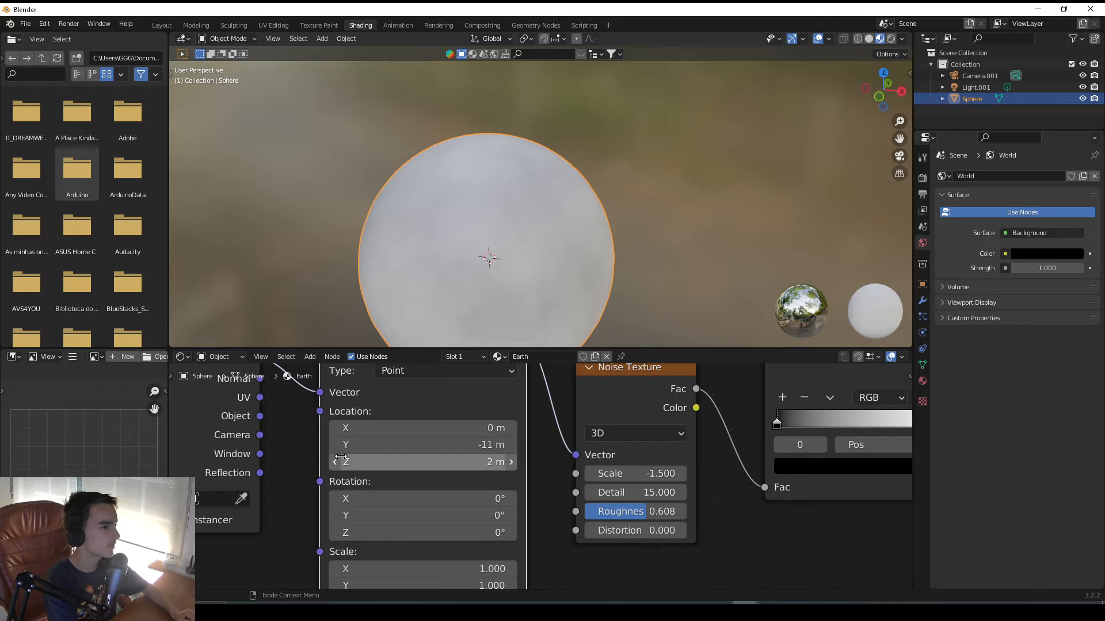
{"action": "left_click", "coordinate": [356, 461]}
{"action": "left_click", "coordinate": [337, 463]}
{"action": "type", "text": "0."}
{"action": "key", "text": "Return"}
{"action": "middle_click_drag", "start_coordinate": [566, 247], "coordinate": [821, 185]}
{"action": "middle_click_drag", "start_coordinate": [745, 527], "coordinate": [572, 498]}
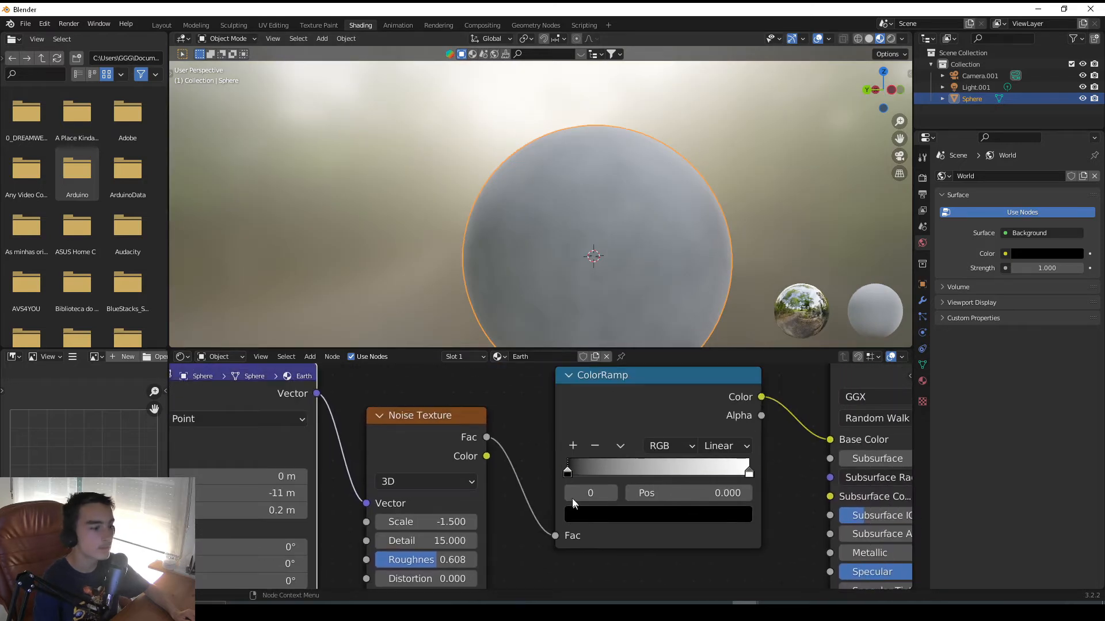
Move the ColorRamp's black stop to 0.459 and its white stop to 0.541, then inspect the sphere's contrast.
{"action": "left_click_drag", "start_coordinate": [573, 471], "coordinate": [650, 471]}
{"action": "middle_click_drag", "start_coordinate": [581, 276], "coordinate": [350, 297]}
{"action": "scroll", "coordinate": [495, 476], "scroll_direction": "up", "scroll_amount": 1}
{"action": "mouse_move", "coordinate": [495, 476]}
{"action": "middle_mouse_down"}
{"action": "mouse_move", "coordinate": [510, 459]}
{"action": "mouse_move", "coordinate": [500, 466]}
{"action": "middle_mouse_up"}
{"action": "left_click_drag", "start_coordinate": [801, 458], "coordinate": [703, 454]}
{"action": "mouse_move", "coordinate": [650, 177]}
{"action": "middle_mouse_down"}
{"action": "mouse_move", "coordinate": [543, 145]}
{"action": "mouse_move", "coordinate": [641, 163]}
{"action": "middle_mouse_up"}
{"action": "scroll", "coordinate": [594, 217], "scroll_direction": "up", "scroll_amount": 3}
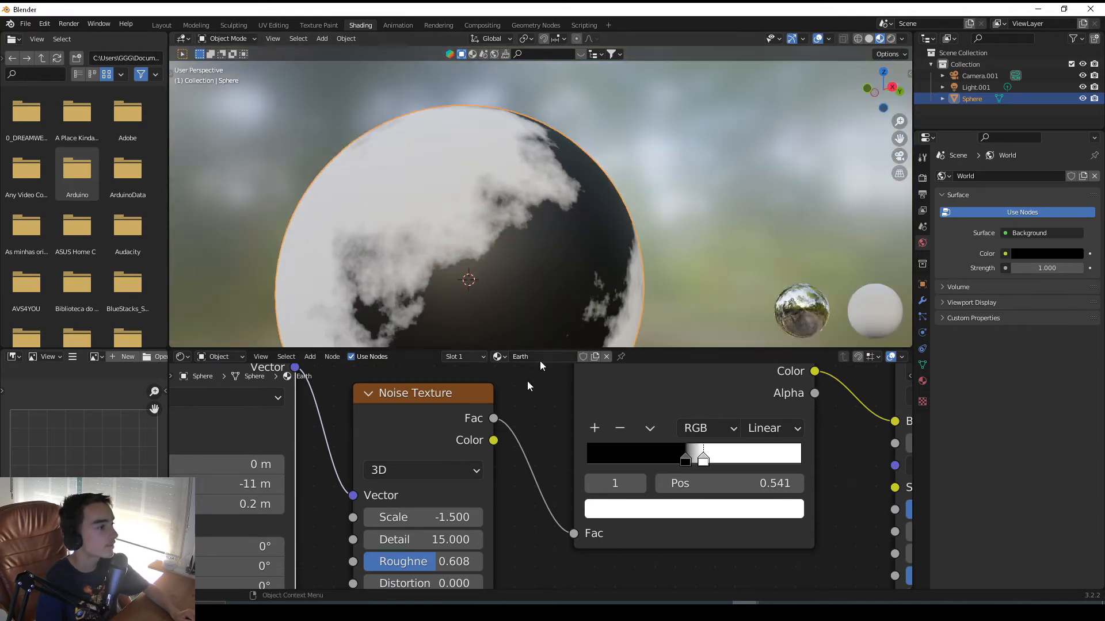
Rotate the noise by setting the Mapping node's Y rotation to -9.4° and check the pattern on the sphere.
{"action": "scroll", "coordinate": [366, 499], "scroll_direction": "down", "scroll_amount": 1}
{"action": "middle_click_drag", "start_coordinate": [365, 496], "coordinate": [581, 382]}
{"action": "scroll", "coordinate": [510, 471], "scroll_direction": "up", "scroll_amount": 2}
{"action": "middle_click_drag", "start_coordinate": [510, 471], "coordinate": [597, 535]}
{"action": "left_click_drag", "start_coordinate": [557, 488], "coordinate": [503, 488]}
{"action": "middle_click_drag", "start_coordinate": [565, 236], "coordinate": [518, 300]}
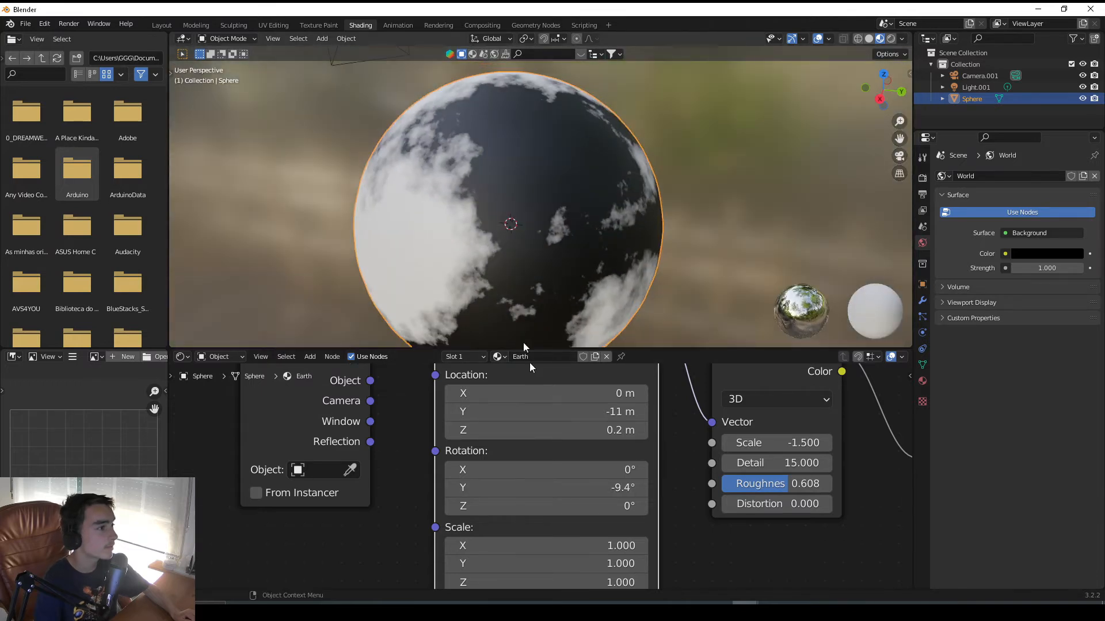
Try changing the Mapping node's Y location and Y scale, undoing each change.
{"action": "middle_click_drag", "start_coordinate": [545, 461], "coordinate": [546, 486]}
{"action": "left_click_drag", "start_coordinate": [571, 439], "coordinate": [578, 439]}
{"action": "key", "text": "ctrl+z"}
{"action": "middle_click_drag", "start_coordinate": [572, 440], "coordinate": [575, 311]}
{"action": "left_click_drag", "start_coordinate": [571, 461], "coordinate": [610, 460]}
{"action": "key", "text": "ctrl+z"}
Try a Noise Texture Scale of -1.4, return it to -1.5, and inspect the sphere.
{"action": "scroll", "coordinate": [544, 271], "scroll_direction": "down", "scroll_amount": 5}
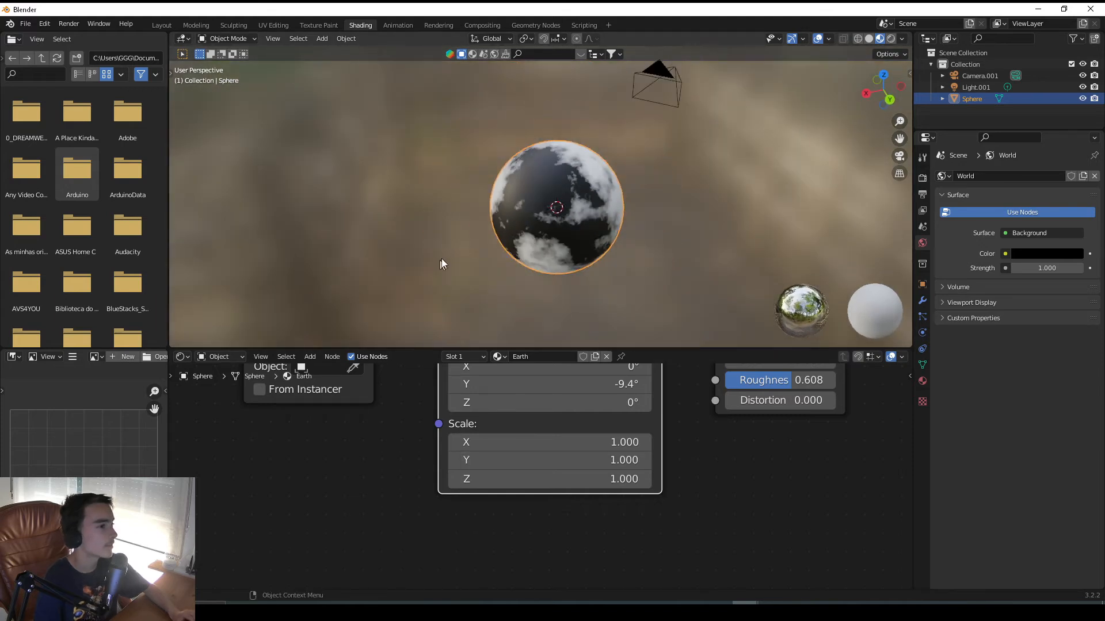
{"action": "middle_click_drag", "start_coordinate": [440, 258], "coordinate": [571, 232]}
{"action": "middle_click_drag", "start_coordinate": [782, 453], "coordinate": [553, 545]}
{"action": "left_click", "coordinate": [603, 428]}
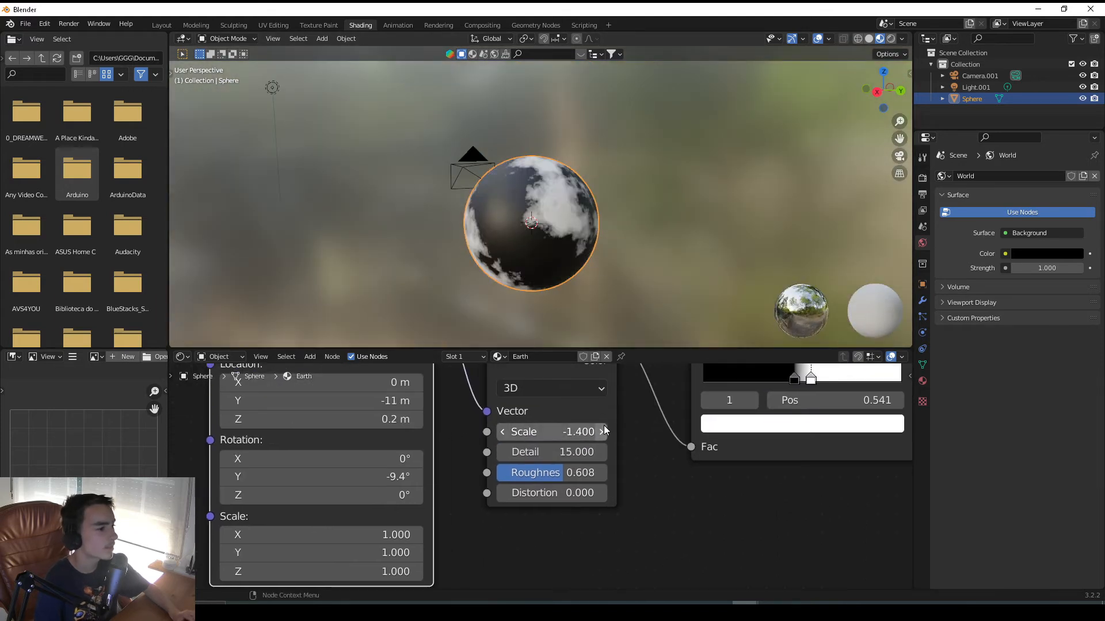
{"action": "left_click", "coordinate": [503, 434]}
{"action": "middle_click_drag", "start_coordinate": [517, 231], "coordinate": [637, 54]}
{"action": "scroll", "coordinate": [661, 236], "scroll_direction": "up", "scroll_amount": 3}
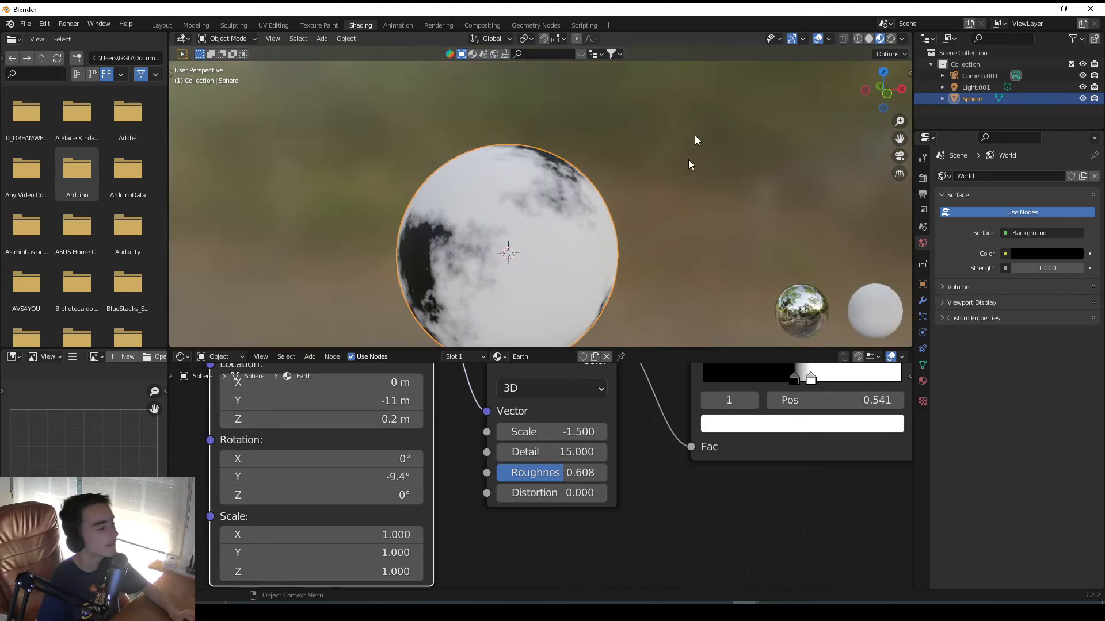
Change the ColorRamp's white stop at 0.541 to green, hex 107700, and check the land areas on the sphere.
{"action": "scroll", "coordinate": [612, 509], "scroll_direction": "down", "scroll_amount": 13}
{"action": "scroll", "coordinate": [634, 446], "scroll_direction": "up", "scroll_amount": 8}
{"action": "middle_click_drag", "start_coordinate": [536, 455], "coordinate": [520, 475]}
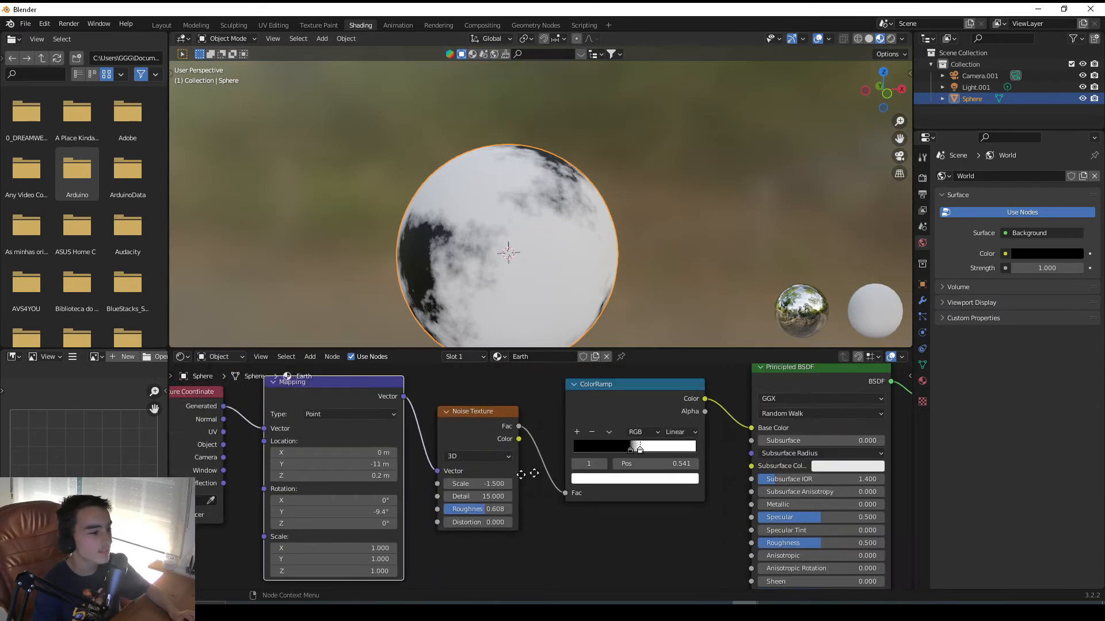
{"action": "scroll", "coordinate": [578, 436], "scroll_direction": "up", "scroll_amount": 3}
{"action": "scroll", "coordinate": [610, 440], "scroll_direction": "up", "scroll_amount": 1}
{"action": "middle_click_drag", "start_coordinate": [610, 439], "coordinate": [585, 487]}
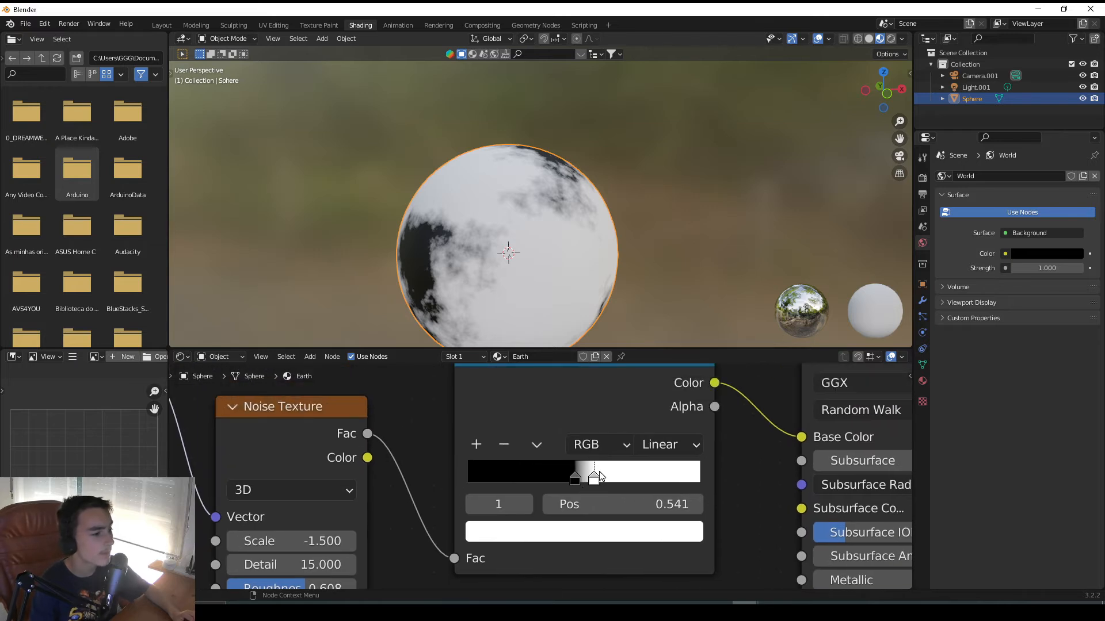
{"action": "left_click", "coordinate": [599, 530]}
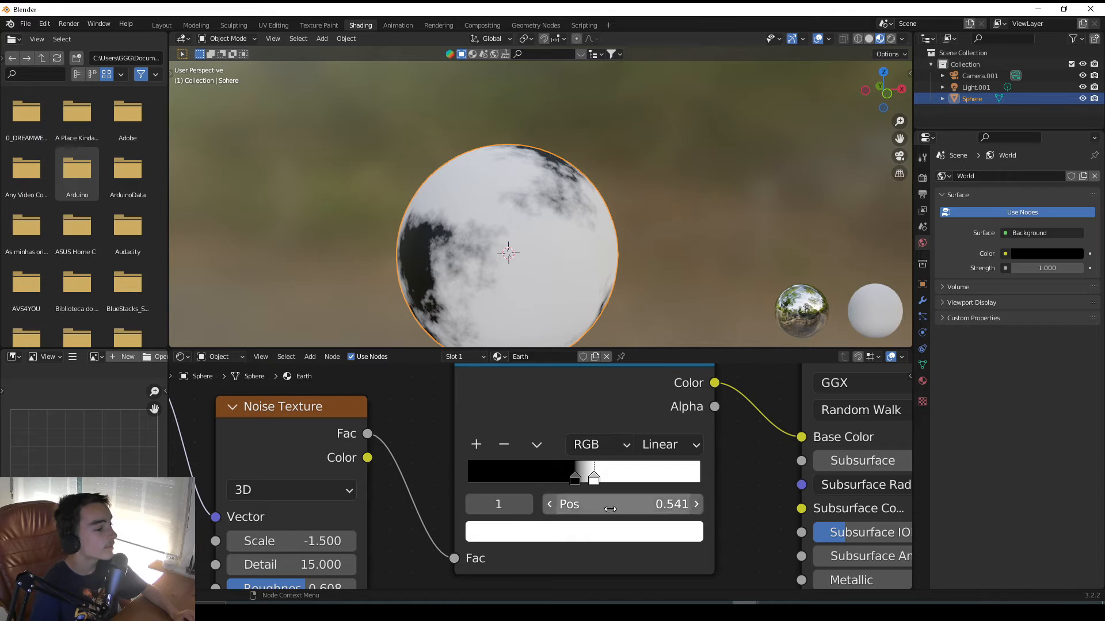
{"action": "left_click", "coordinate": [604, 535]}
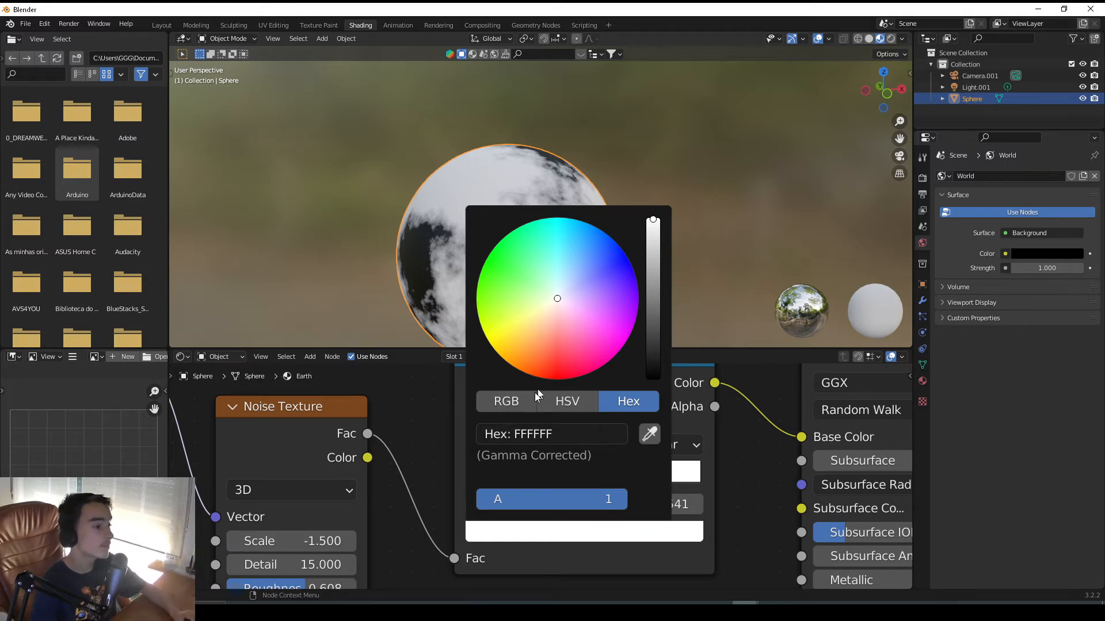
{"action": "left_click", "coordinate": [560, 434]}
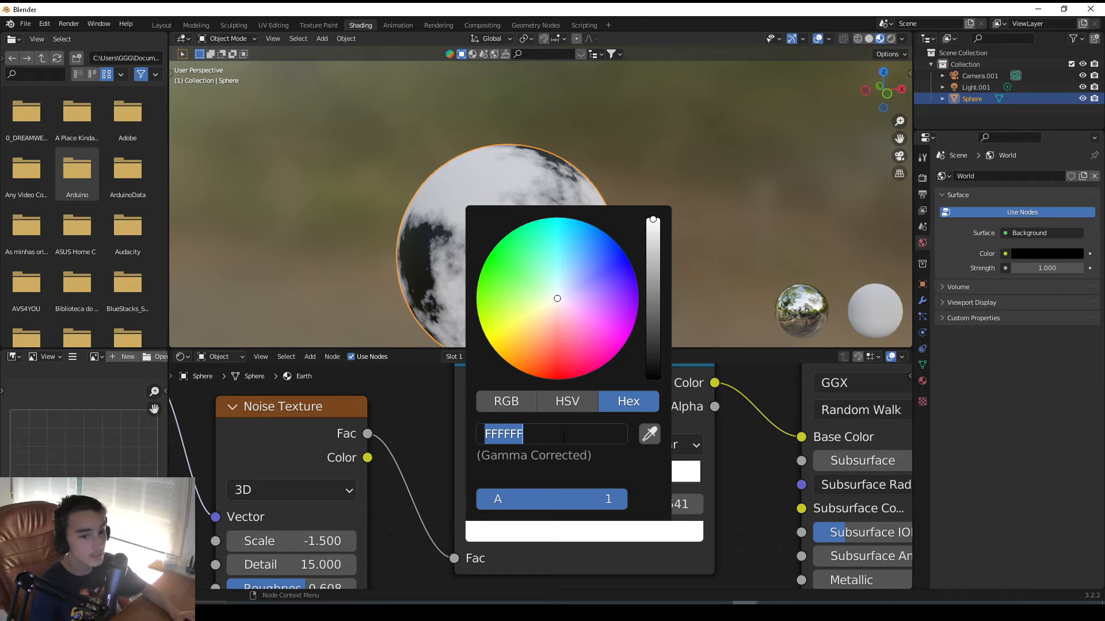
{"action": "key", "text": "Return"}
{"action": "left_click", "coordinate": [562, 437]}
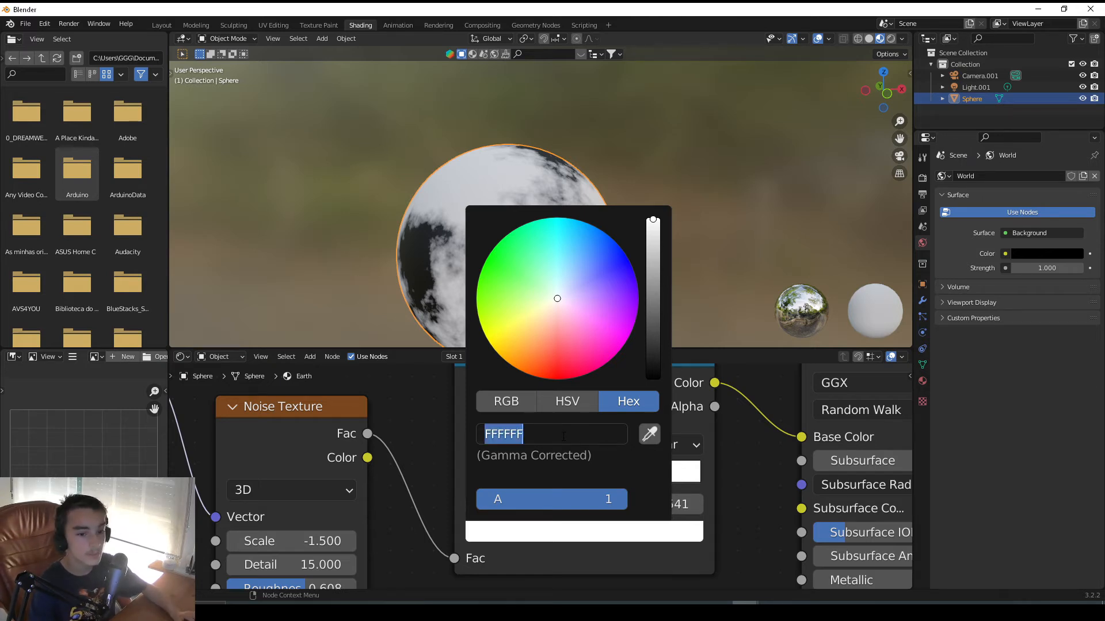
{"action": "type", "text": "107700"}
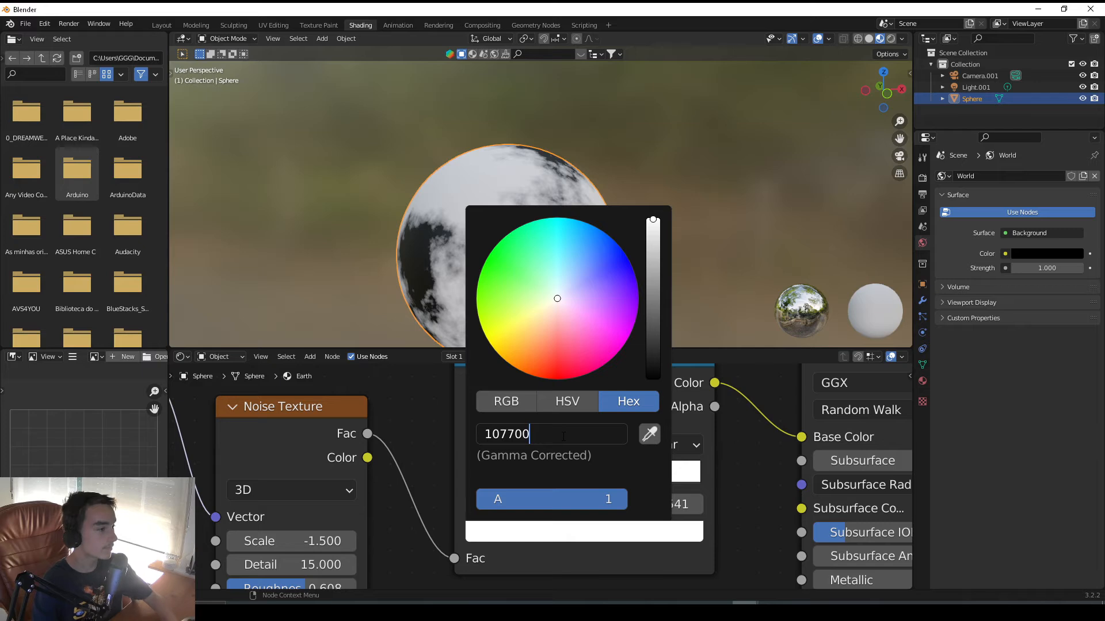
{"action": "key", "text": "Return"}
{"action": "middle_click_drag", "start_coordinate": [246, 207], "coordinate": [454, 180]}
Change the ColorRamp's black stop at 0.459 to blue, hex 0023AB, and inspect the oceans up close.
{"action": "left_click", "coordinate": [575, 479]}
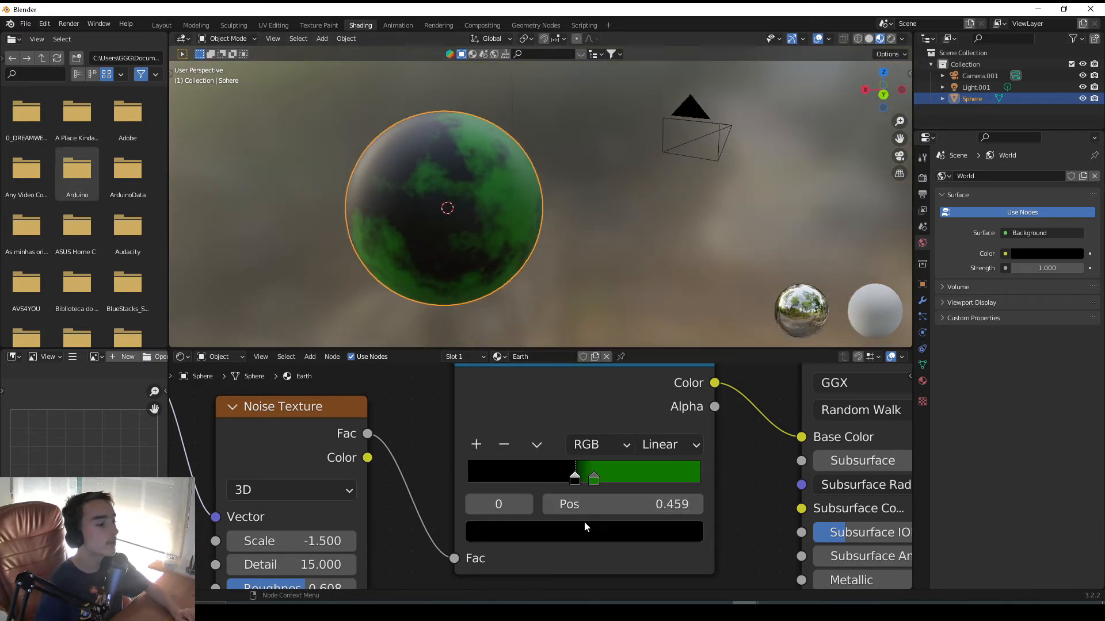
{"action": "left_click", "coordinate": [602, 525]}
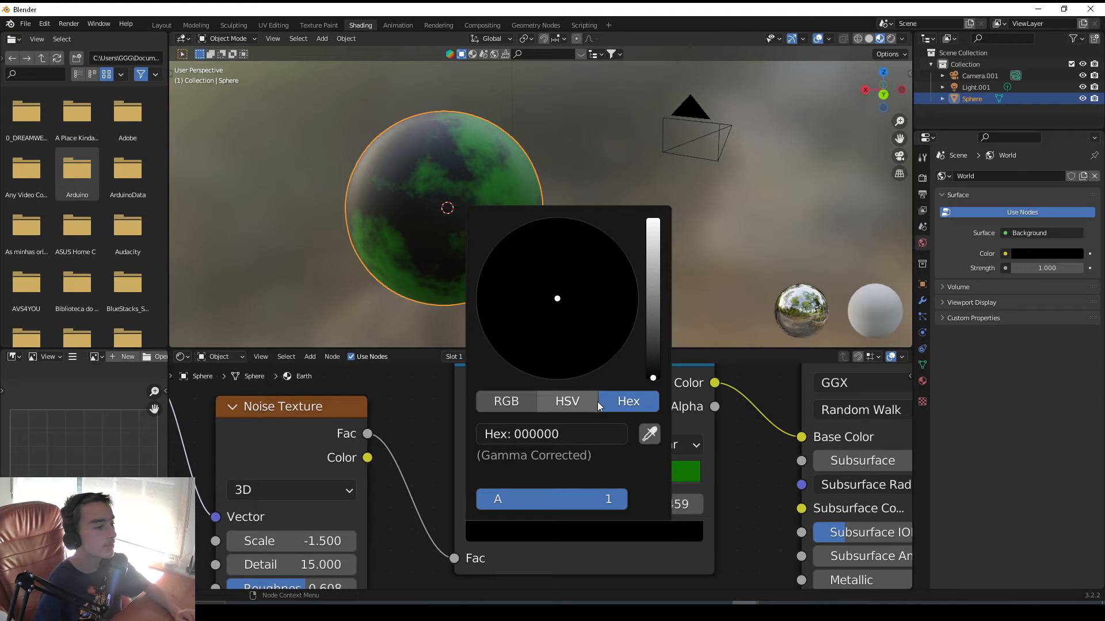
{"action": "left_click", "coordinate": [570, 436]}
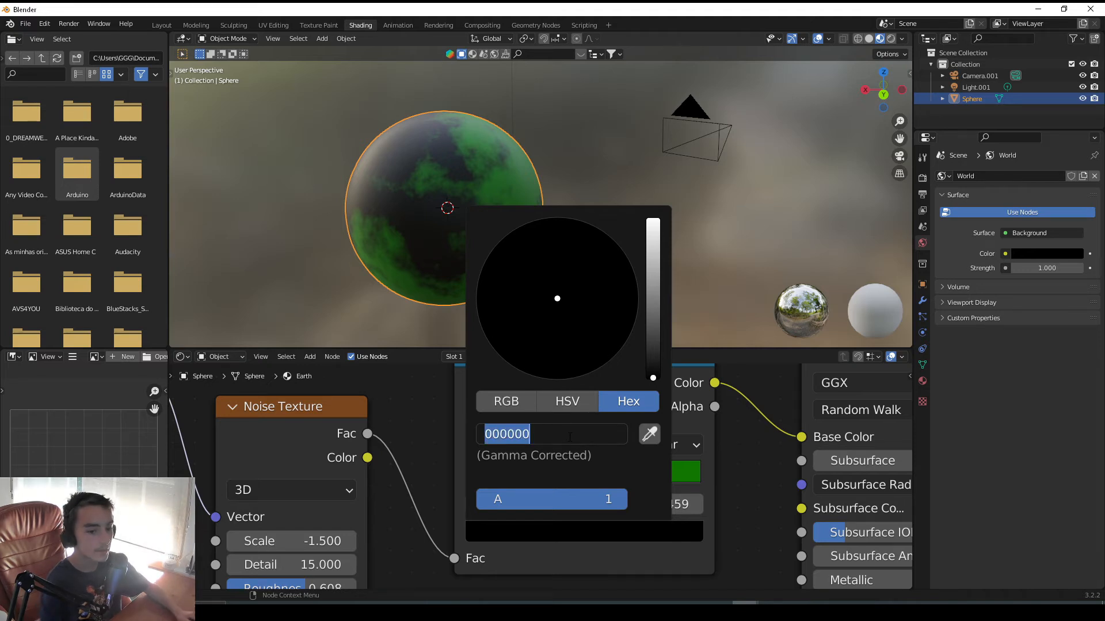
{"action": "key", "text": "BackSpace"}
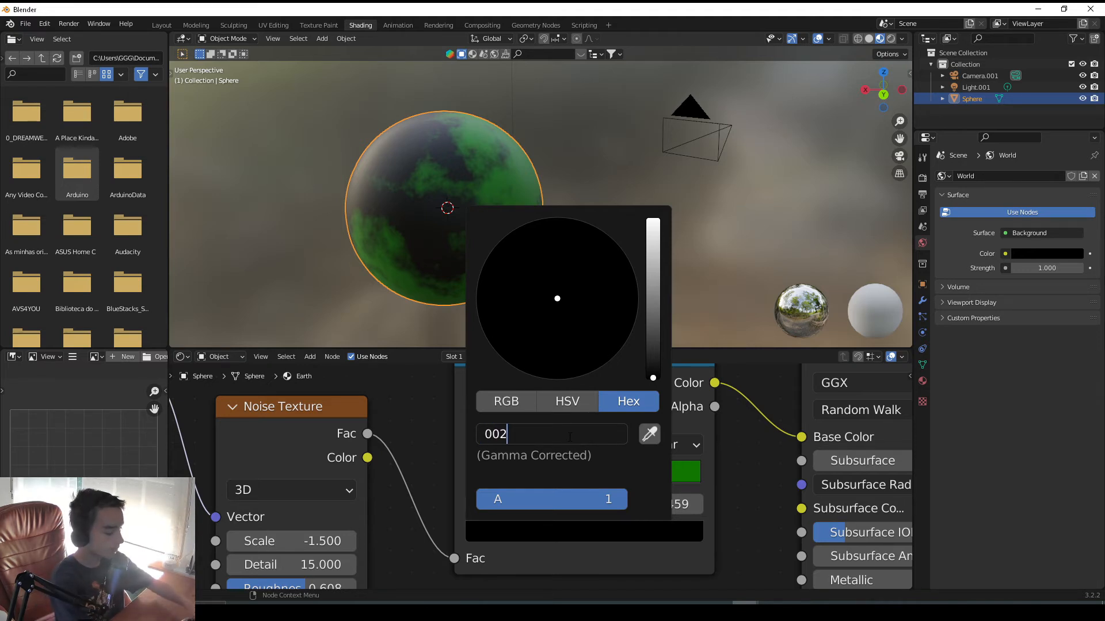
{"action": "type", "text": "0023"}
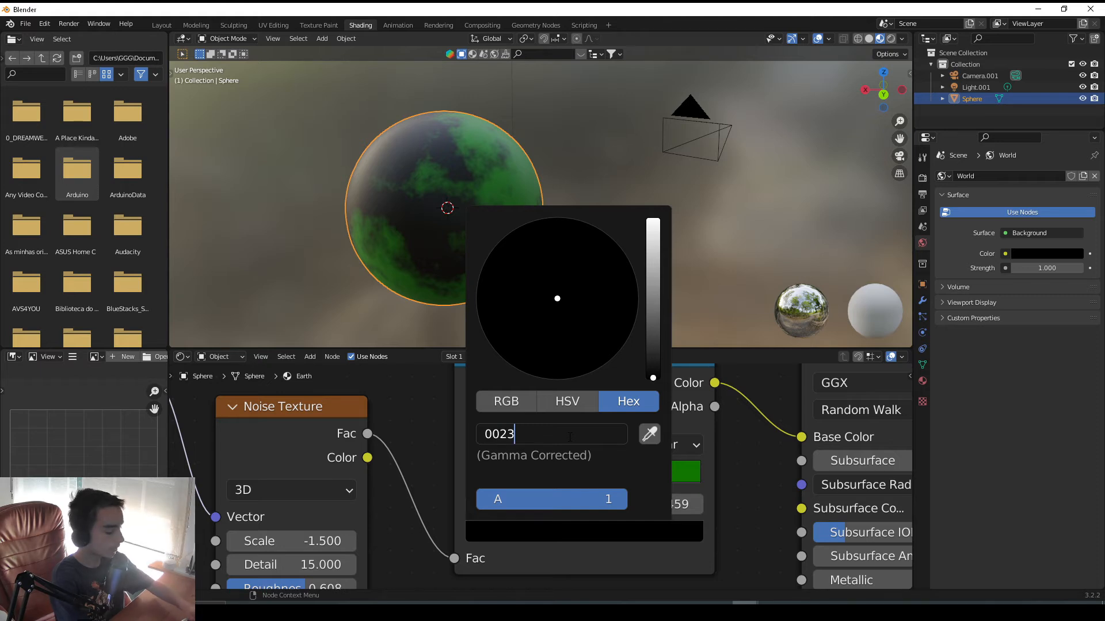
{"action": "type", "text": "AB"}
{"action": "key", "text": "Return"}
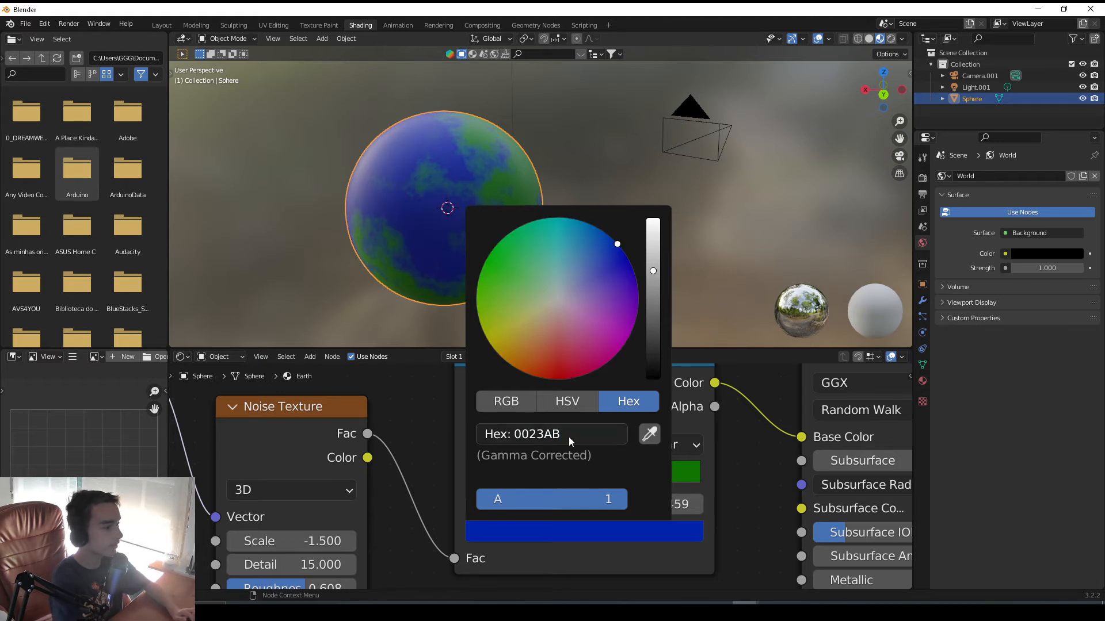
{"action": "scroll", "coordinate": [424, 221], "scroll_direction": "up", "scroll_amount": 5}
{"action": "middle_click_drag", "start_coordinate": [467, 166], "coordinate": [472, 219]}
{"action": "middle_click_drag", "start_coordinate": [576, 259], "coordinate": [541, 201], "text": "shift"}
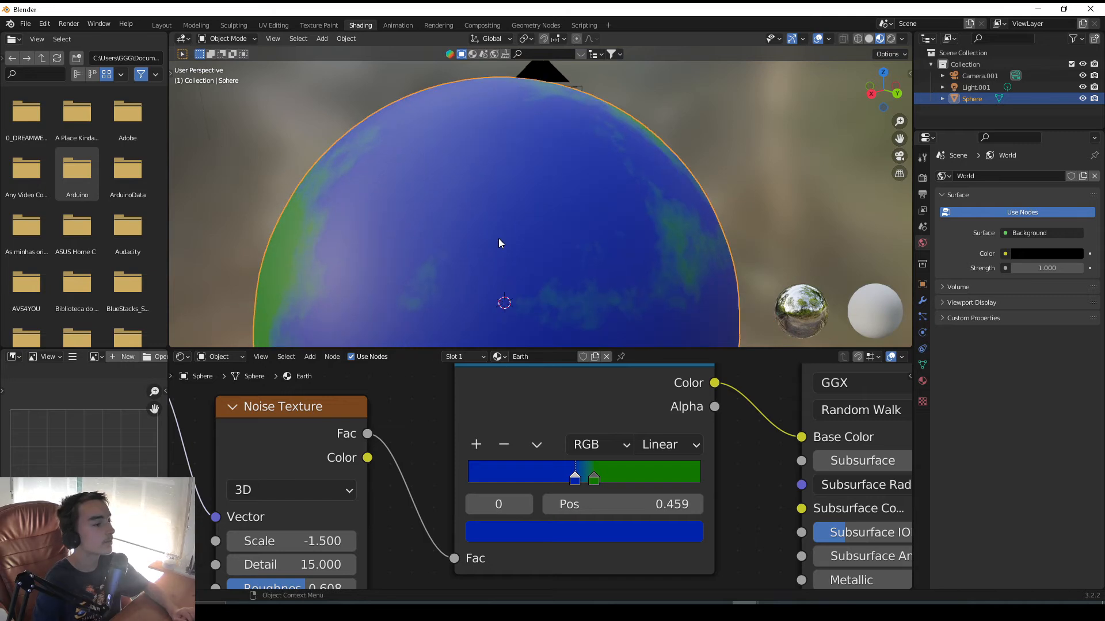
Add a Bump node and place it in the empty area below the ColorRamp, beside the Principled BSDF.
{"action": "scroll", "coordinate": [613, 468], "scroll_direction": "down", "scroll_amount": 8}
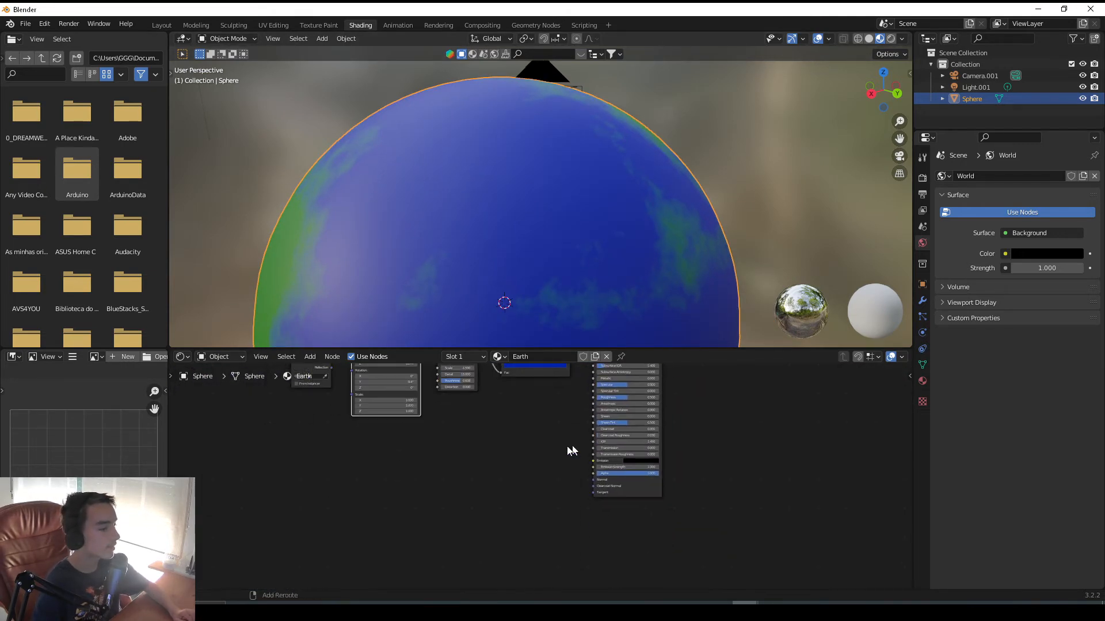
{"action": "key", "text": "shift+a"}
{"action": "type", "text": "bump"}
{"action": "key", "text": "Return"}
{"action": "left_click", "coordinate": [564, 447]}
{"action": "middle_click_drag", "start_coordinate": [538, 452], "coordinate": [601, 505]}
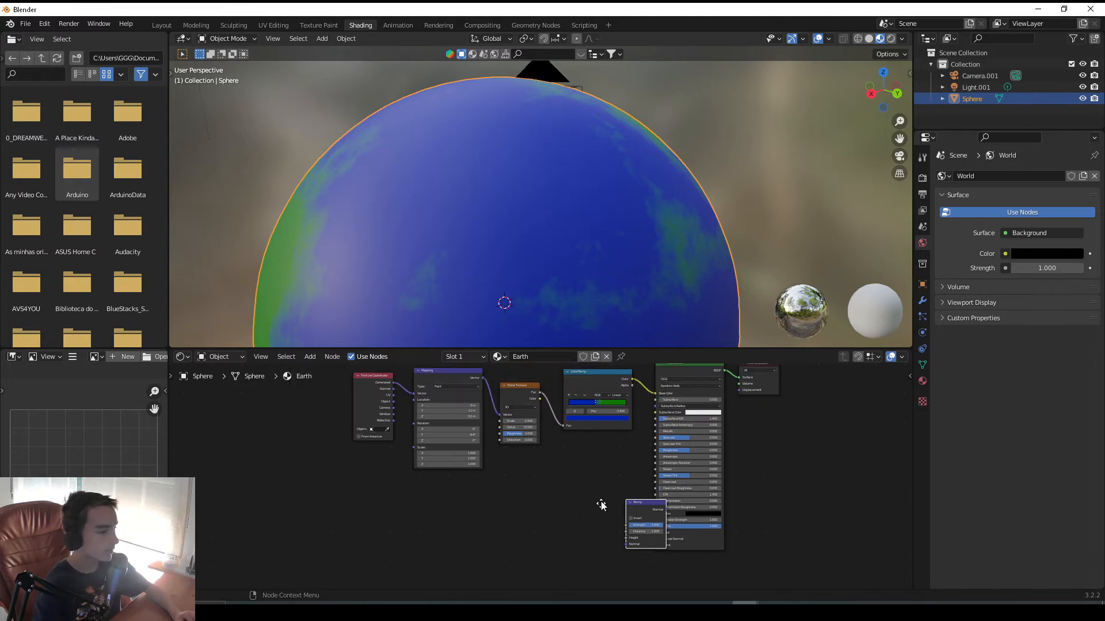
{"action": "left_click_drag", "start_coordinate": [640, 514], "coordinate": [557, 521]}
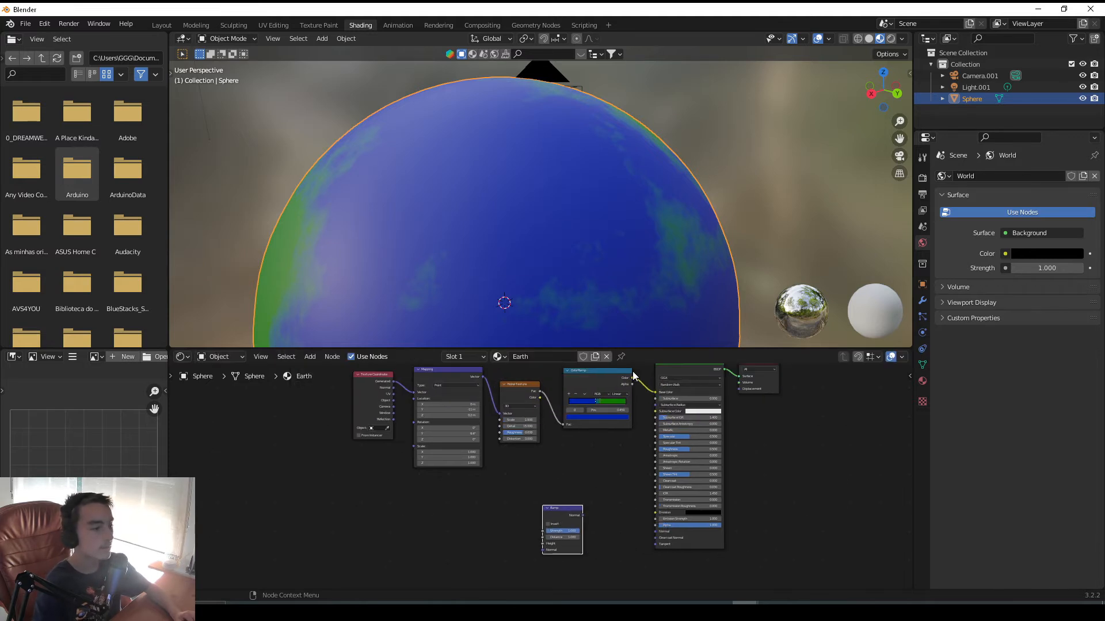
Link the ColorRamp's Color output to the Principled BSDF's Normal input and insert the Bump node into that link.
{"action": "scroll", "coordinate": [635, 384], "scroll_direction": "up", "scroll_amount": 2}
{"action": "mouse_move", "coordinate": [632, 378]}
{"action": "left_mouse_down"}
{"action": "mouse_move", "coordinate": [651, 561]}
{"action": "mouse_move", "coordinate": [662, 538]}
{"action": "mouse_move", "coordinate": [650, 554]}
{"action": "mouse_move", "coordinate": [665, 555]}
{"action": "left_mouse_up"}
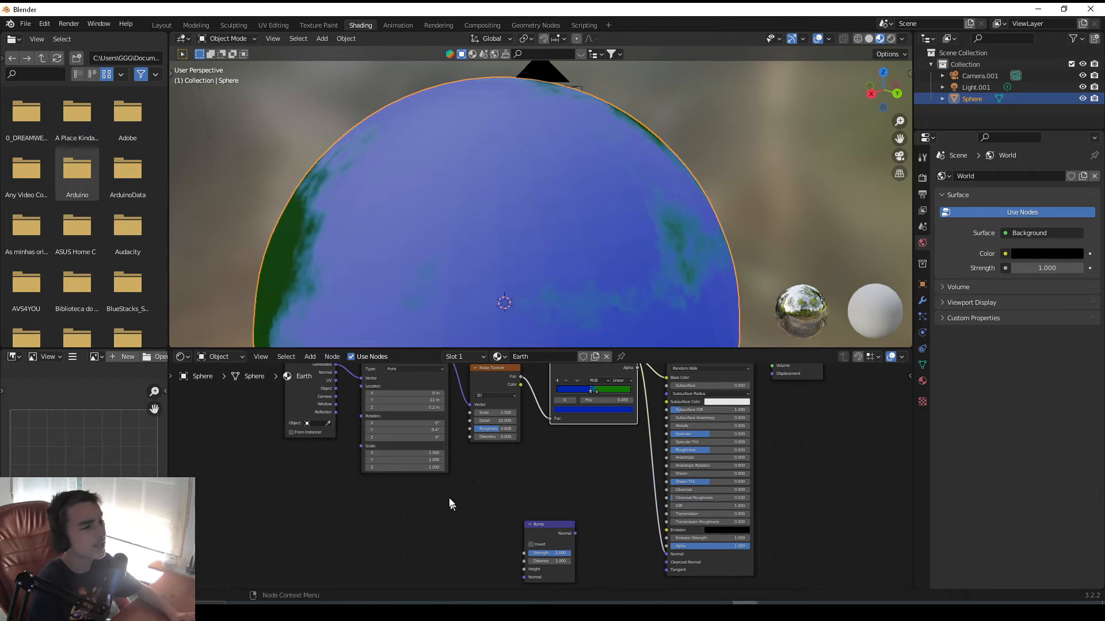
{"action": "scroll", "coordinate": [483, 229], "scroll_direction": "up", "scroll_amount": 3}
{"action": "middle_click_drag", "start_coordinate": [495, 228], "coordinate": [668, 177]}
{"action": "left_click_drag", "start_coordinate": [545, 535], "coordinate": [633, 482]}
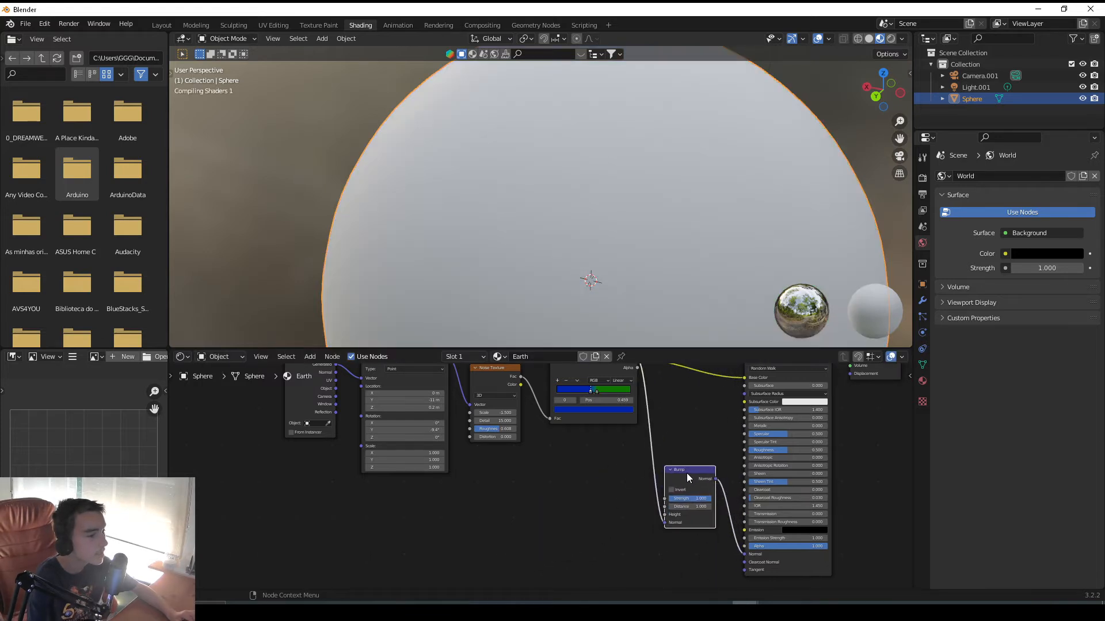
Move the ColorRamp link from the Bump node's Normal input to its Height input and inspect the relief on the sphere.
{"action": "middle_click_drag", "start_coordinate": [618, 207], "coordinate": [596, 345]}
{"action": "scroll", "coordinate": [612, 536], "scroll_direction": "up", "scroll_amount": 3, "text": "shift"}
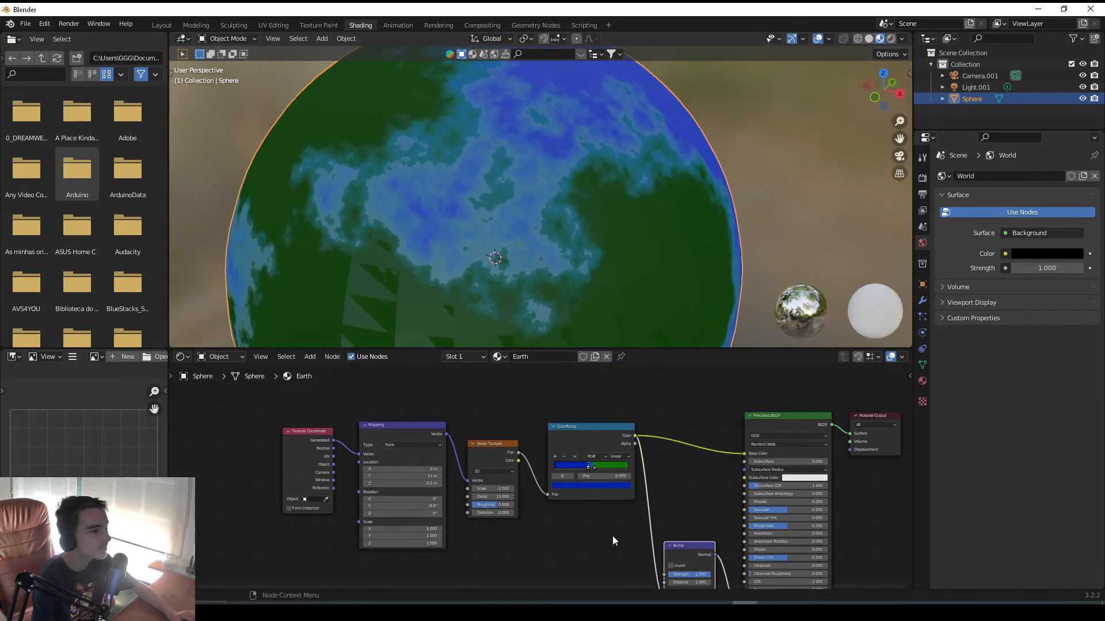
{"action": "scroll", "coordinate": [610, 506], "scroll_direction": "up", "scroll_amount": 2}
{"action": "scroll", "coordinate": [609, 505], "scroll_direction": "down", "scroll_amount": 6, "text": "shift"}
{"action": "left_click_drag", "start_coordinate": [706, 430], "coordinate": [705, 419]}
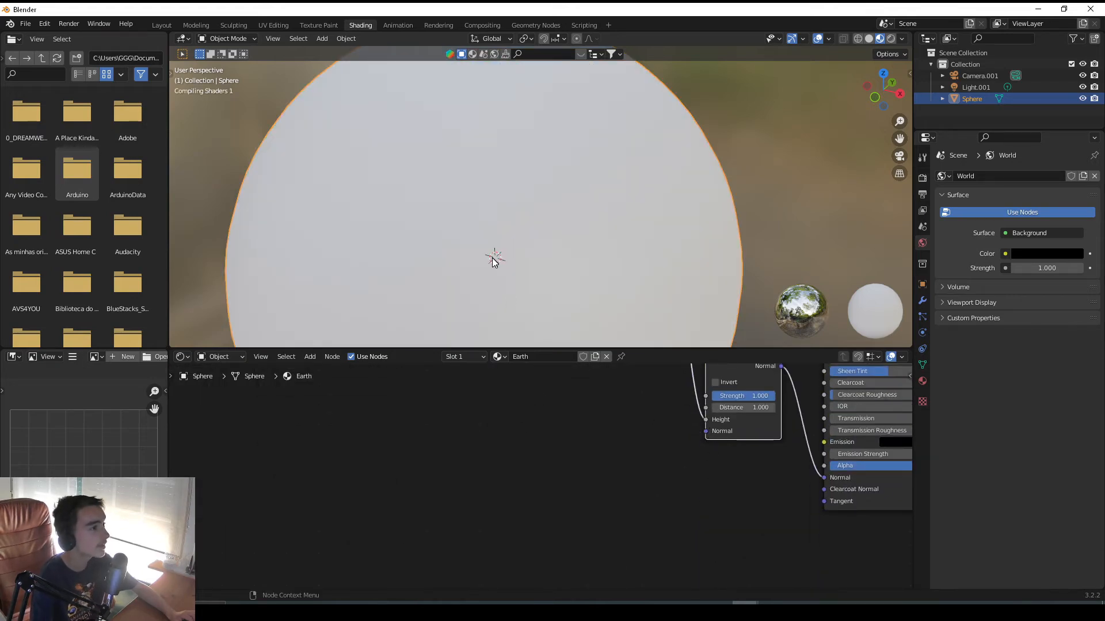
{"action": "scroll", "coordinate": [520, 246], "scroll_direction": "down", "scroll_amount": 5}
{"action": "scroll", "coordinate": [410, 249], "scroll_direction": "up", "scroll_amount": 4}
{"action": "middle_click_drag", "start_coordinate": [465, 206], "coordinate": [598, 247]}
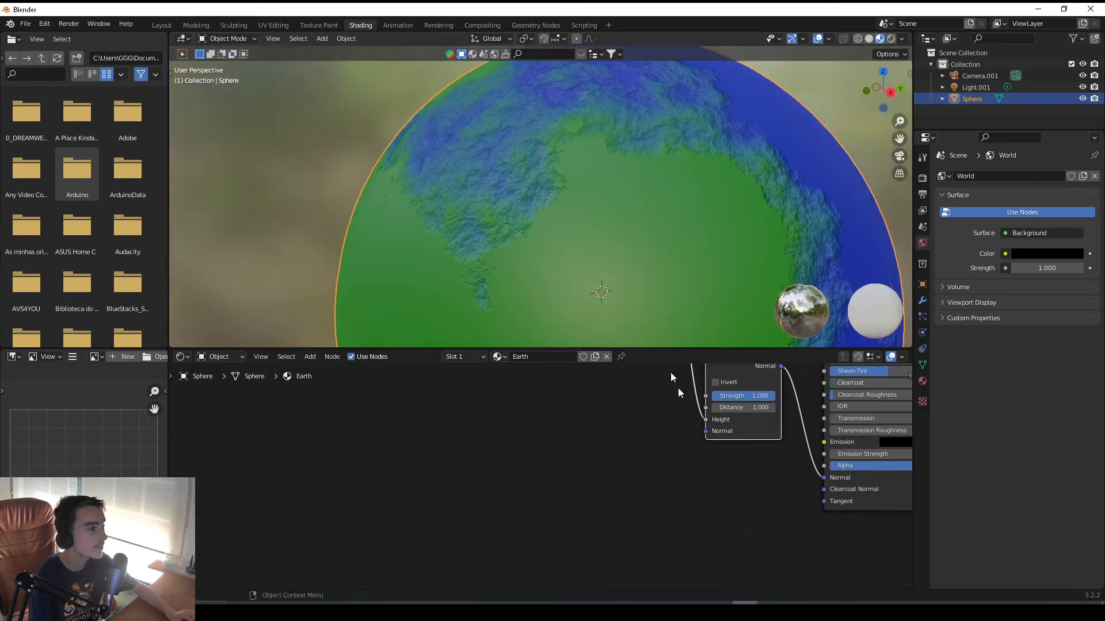
Slightly reduce the relief effect of the Bump node.
{"action": "scroll", "coordinate": [679, 402], "scroll_direction": "up", "scroll_amount": 2}
{"action": "left_click_drag", "start_coordinate": [737, 463], "coordinate": [716, 463]}
{"action": "middle_click_drag", "start_coordinate": [510, 421], "coordinate": [589, 560]}
{"action": "scroll", "coordinate": [526, 505], "scroll_direction": "down", "scroll_amount": 6}
Move the ColorRamp's blue stop to 0.523 and its green stop to 0.559 to sharpen the coastlines.
{"action": "middle_click_drag", "start_coordinate": [526, 506], "coordinate": [609, 517]}
{"action": "scroll", "coordinate": [599, 502], "scroll_direction": "up", "scroll_amount": 7}
{"action": "middle_click_drag", "start_coordinate": [589, 457], "coordinate": [485, 492]}
{"action": "scroll", "coordinate": [474, 478], "scroll_direction": "up", "scroll_amount": 4}
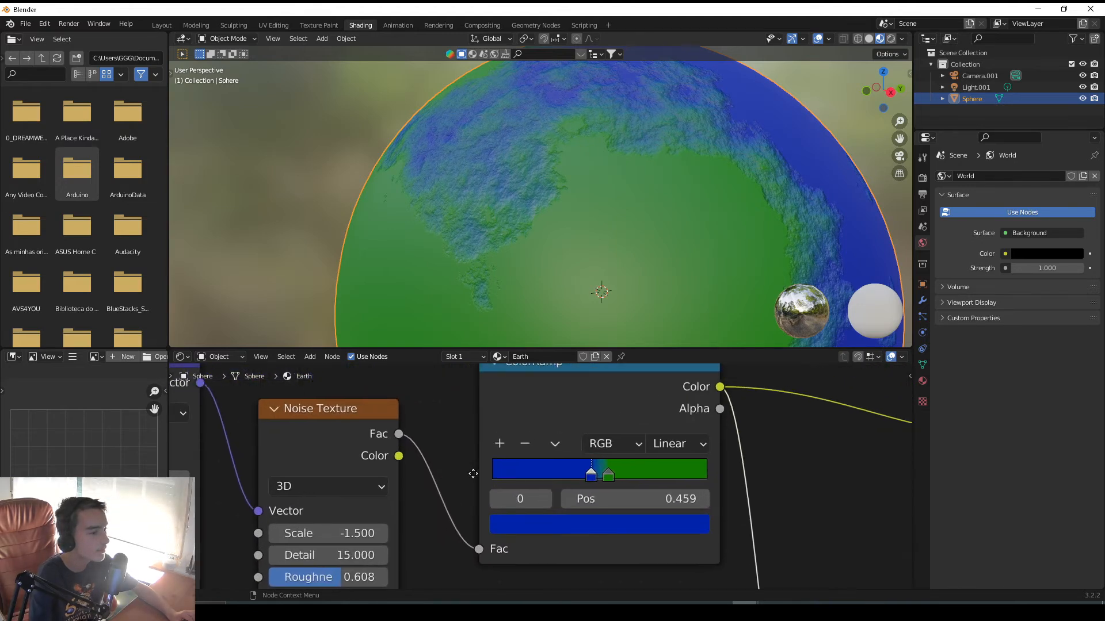
{"action": "scroll", "coordinate": [542, 470], "scroll_direction": "down", "scroll_amount": 1}
{"action": "left_click_drag", "start_coordinate": [587, 476], "coordinate": [599, 473]}
{"action": "scroll", "coordinate": [628, 242], "scroll_direction": "up", "scroll_amount": 3}
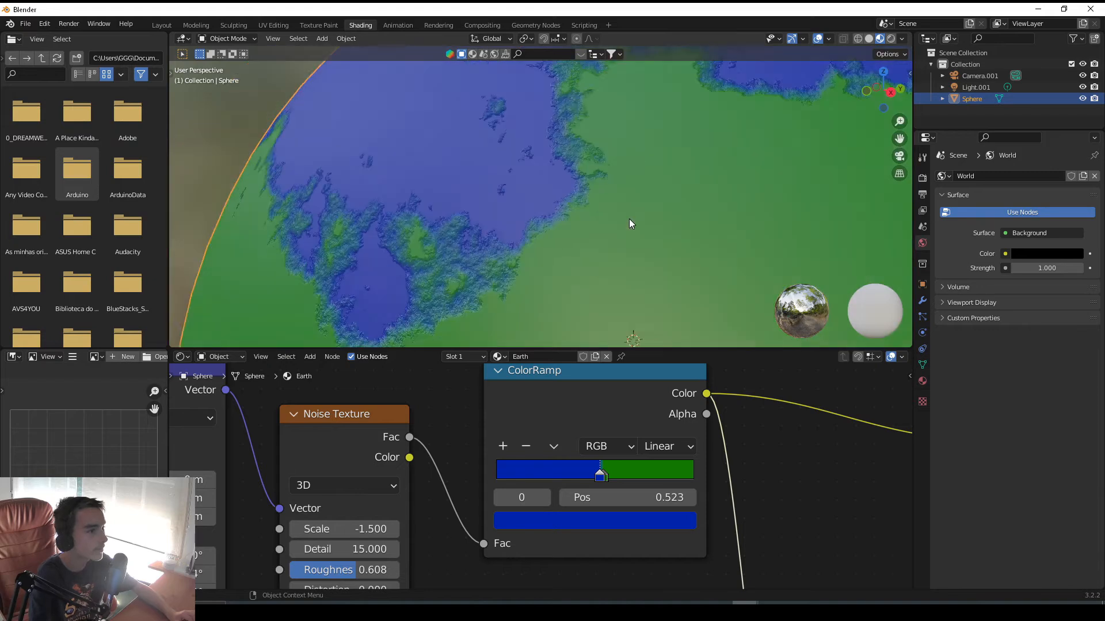
{"action": "scroll", "coordinate": [564, 440], "scroll_direction": "up", "scroll_amount": 2}
{"action": "left_click_drag", "start_coordinate": [623, 472], "coordinate": [629, 470]}
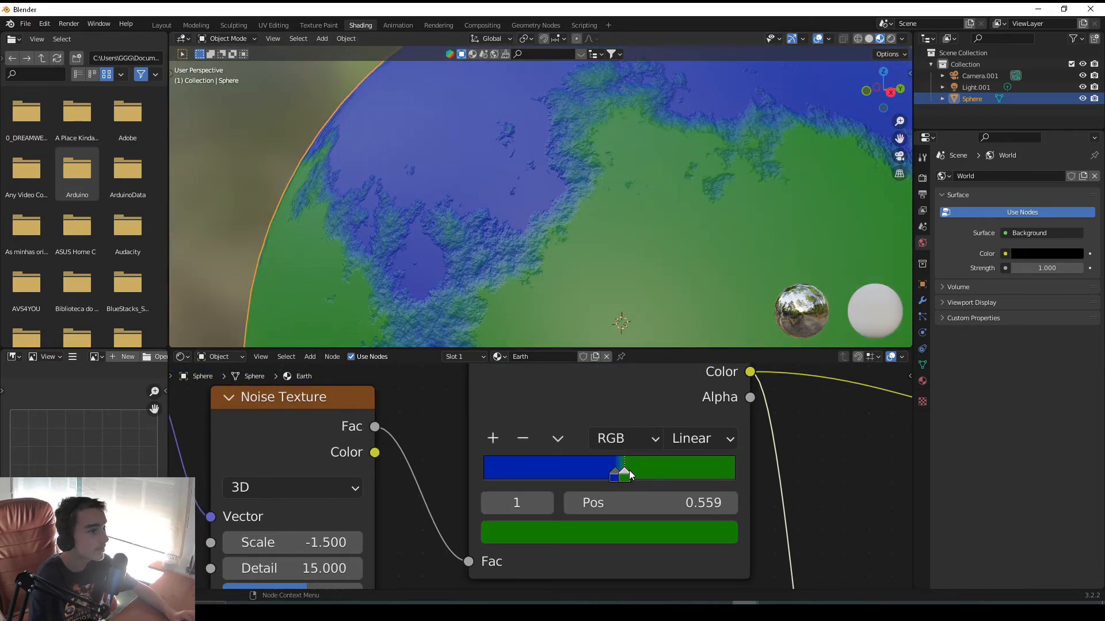
{"action": "middle_click_drag", "start_coordinate": [629, 471], "coordinate": [772, 376]}
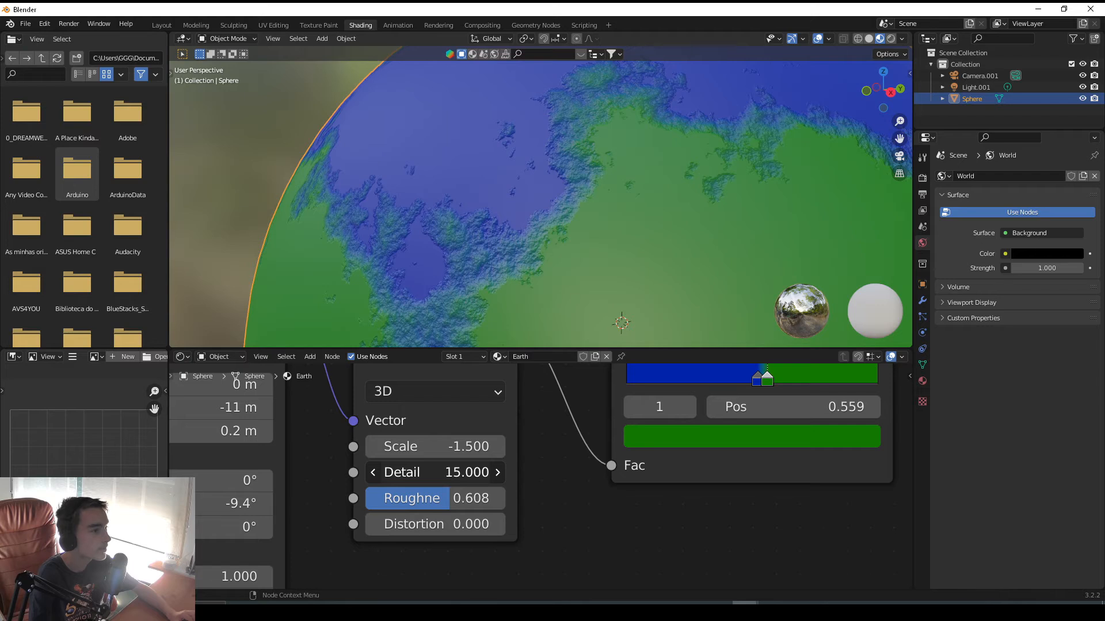
Set the land Noise Texture's Detail to 10.3 and check the coastlines on the whole sphere.
{"action": "left_click_drag", "start_coordinate": [448, 472], "coordinate": [450, 498]}
{"action": "scroll", "coordinate": [540, 475], "scroll_direction": "down", "scroll_amount": 6}
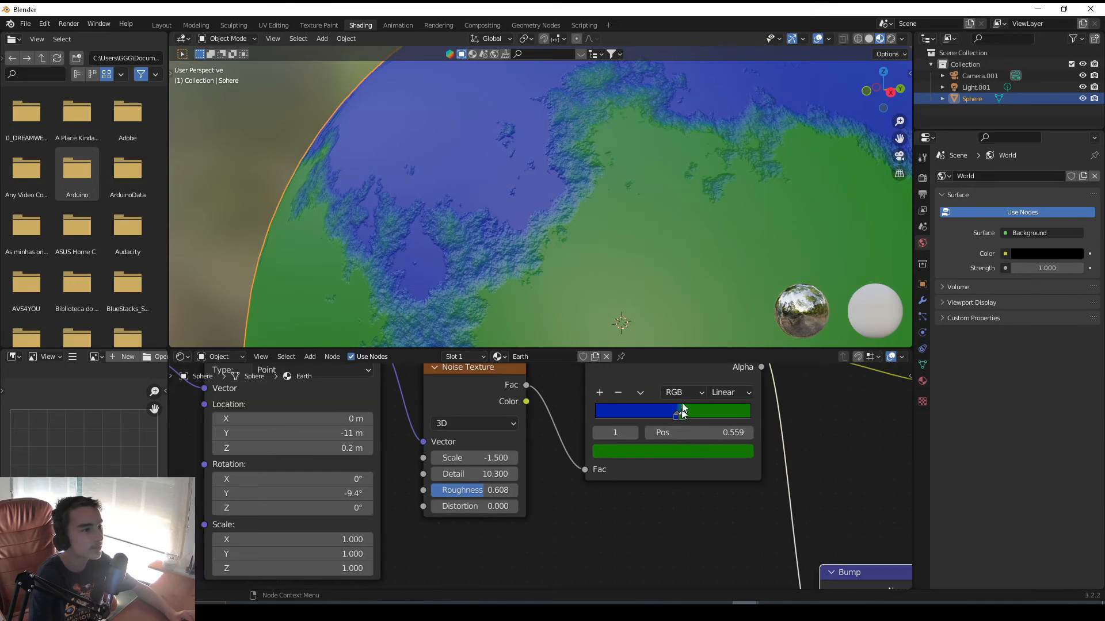
{"action": "middle_click_drag", "start_coordinate": [667, 184], "coordinate": [696, 167]}
{"action": "scroll", "coordinate": [698, 172], "scroll_direction": "down", "scroll_amount": 6}
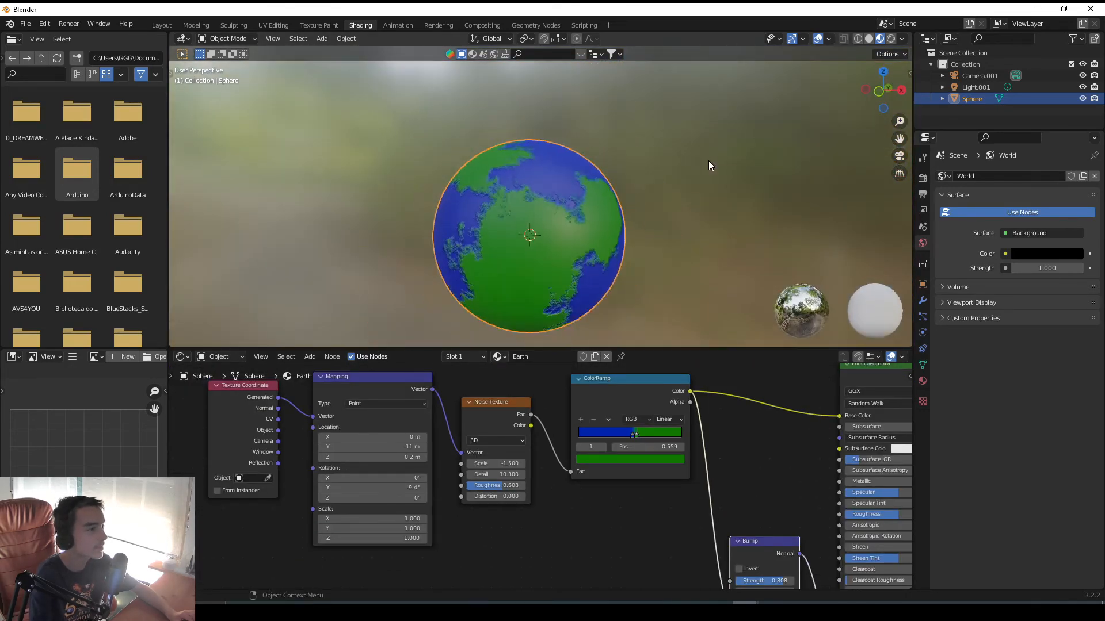
Set the Bump node's Strength to 0.1.
{"action": "scroll", "coordinate": [709, 161], "scroll_direction": "up", "scroll_amount": 3}
{"action": "middle_click_drag", "start_coordinate": [585, 391], "coordinate": [408, 462]}
{"action": "scroll", "coordinate": [466, 487], "scroll_direction": "up", "scroll_amount": 4}
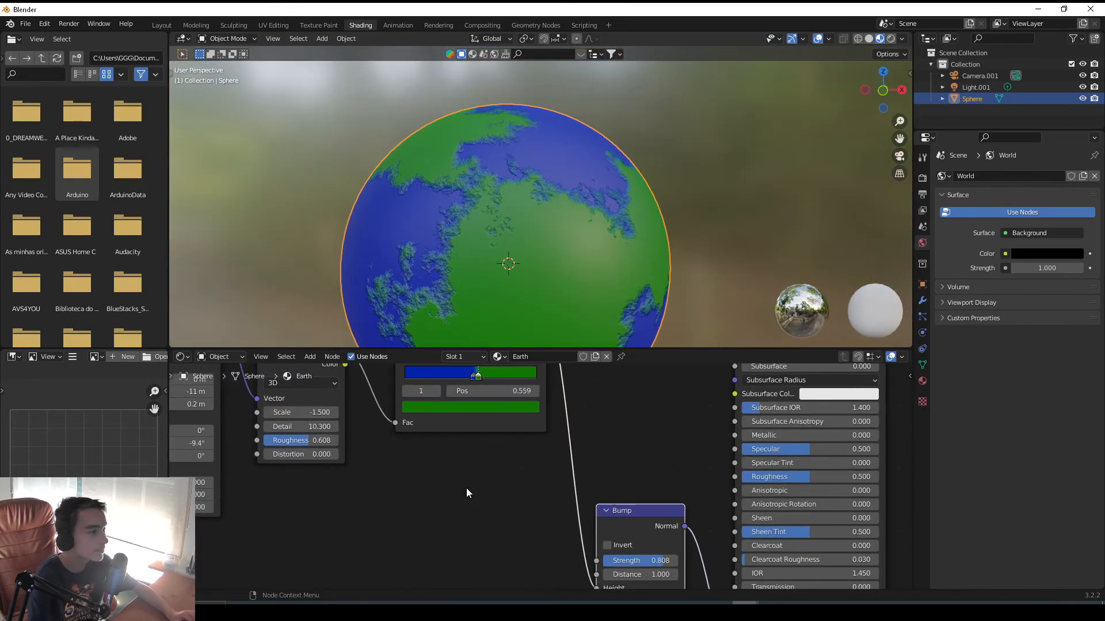
{"action": "left_click", "coordinate": [575, 479]}
{"action": "type", "text": "0.1"}
{"action": "key", "text": "Return"}
Examine the softened surface relief along the coastlines up close and from several sides of the sphere.
{"action": "scroll", "coordinate": [543, 129], "scroll_direction": "up", "scroll_amount": 8}
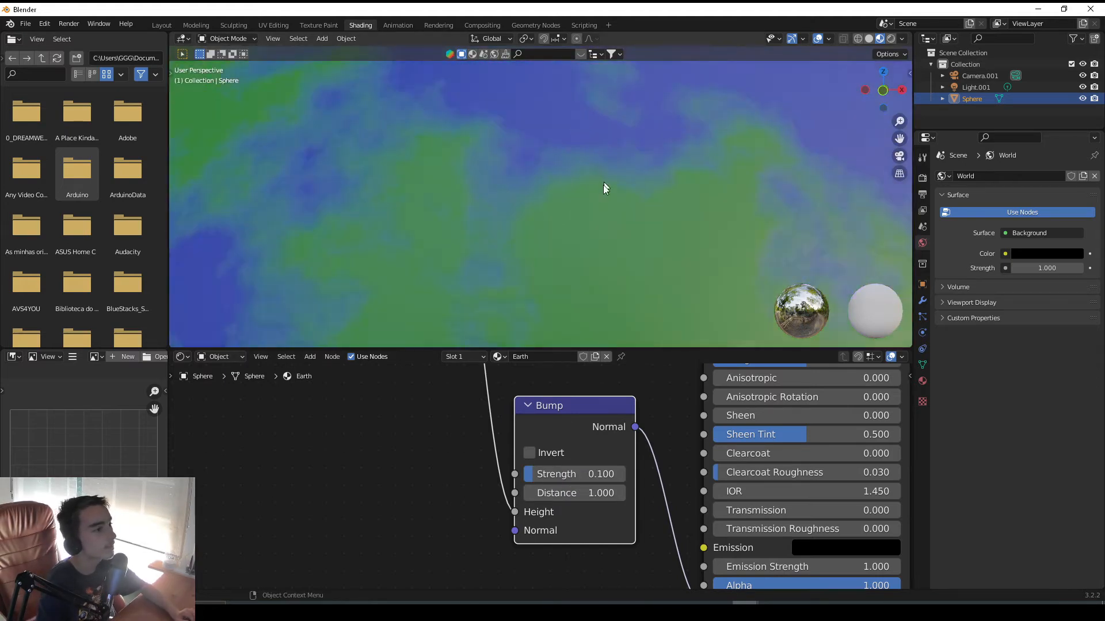
{"action": "scroll", "coordinate": [540, 247], "scroll_direction": "down", "scroll_amount": 7}
{"action": "middle_click_drag", "start_coordinate": [554, 237], "coordinate": [725, 284]}
{"action": "scroll", "coordinate": [548, 248], "scroll_direction": "up", "scroll_amount": 4}
{"action": "scroll", "coordinate": [494, 194], "scroll_direction": "down", "scroll_amount": 7}
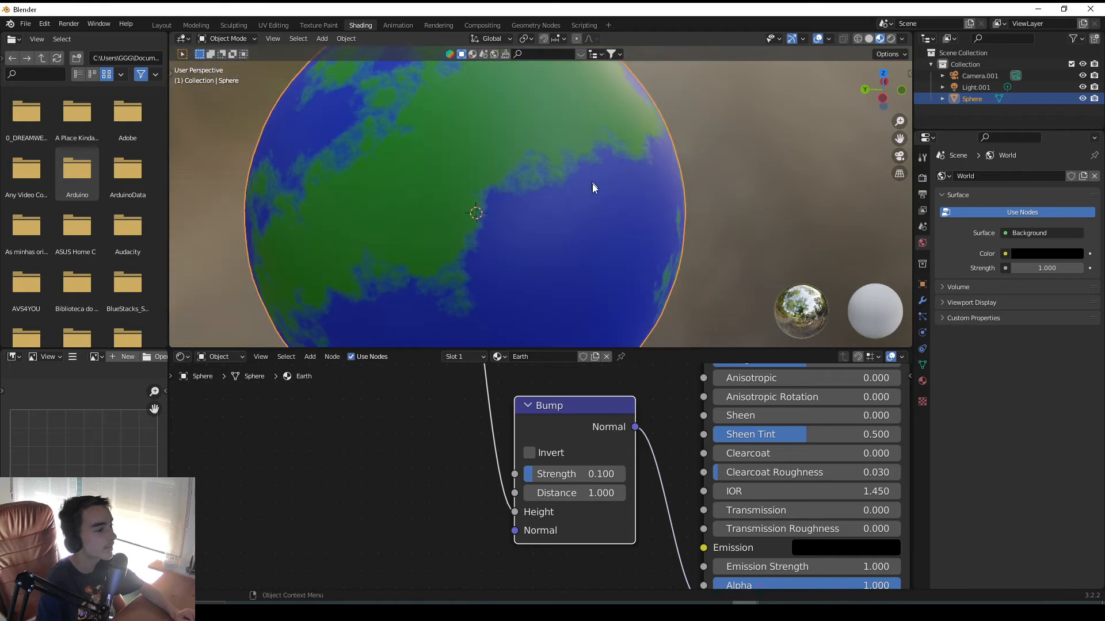
{"action": "middle_click_drag", "start_coordinate": [494, 194], "coordinate": [596, 284]}
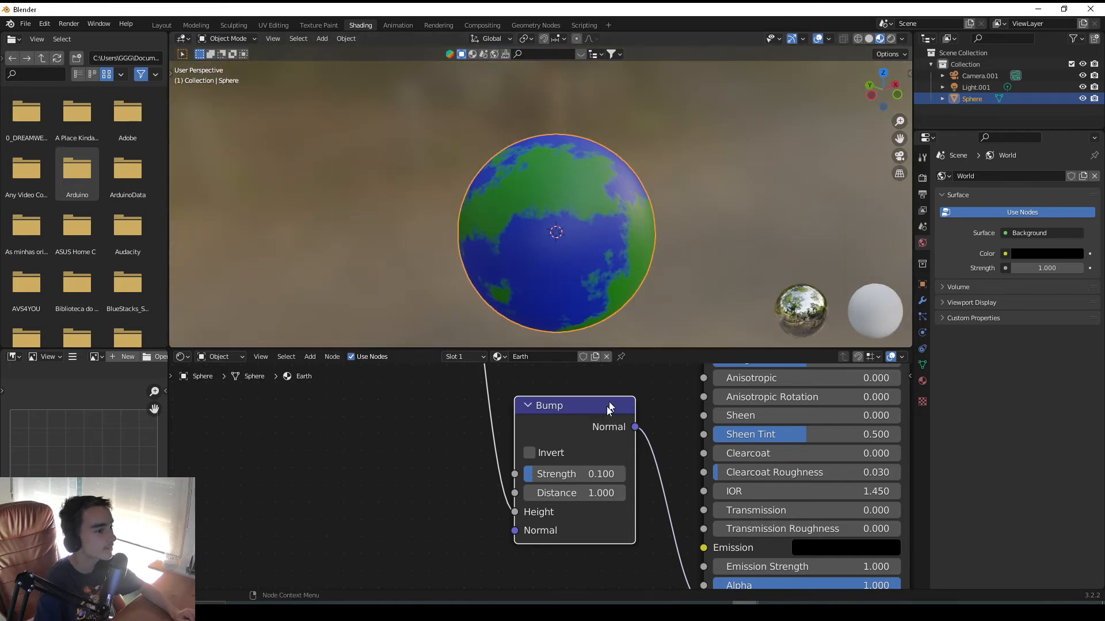
{"action": "scroll", "coordinate": [620, 499], "scroll_direction": "up", "scroll_amount": 1}
{"action": "scroll", "coordinate": [579, 440], "scroll_direction": "down", "scroll_amount": 1}
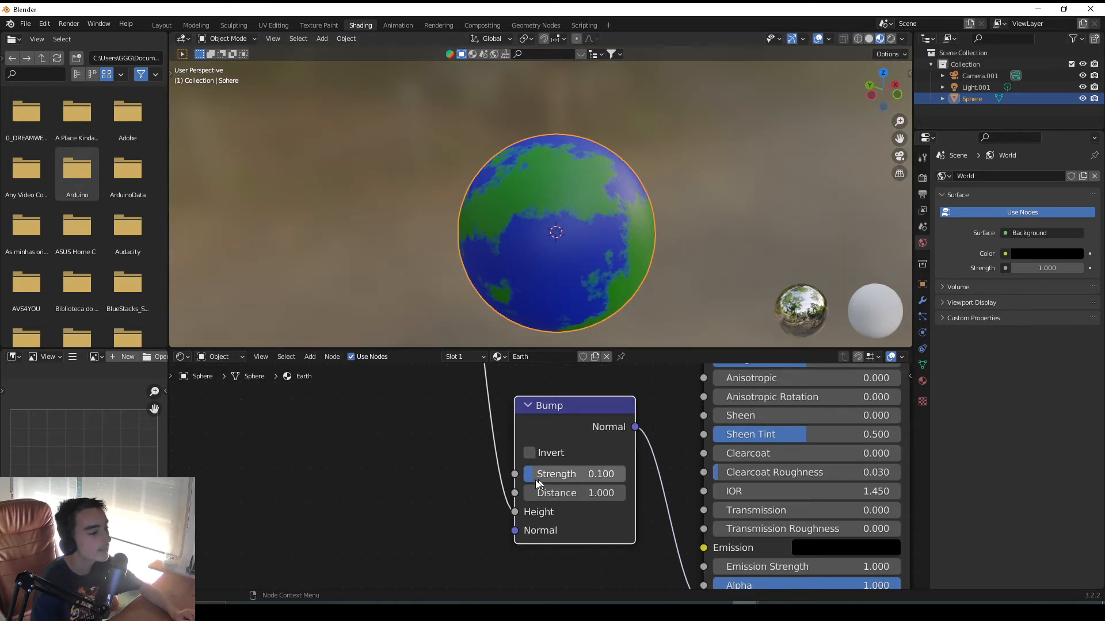
Group the Texture Coordinate, Mapping, Noise Texture and ColorRamp nodes in a frame labelled Land.
{"action": "middle_click_drag", "start_coordinate": [535, 480], "coordinate": [653, 510]}
{"action": "scroll", "coordinate": [470, 378], "scroll_direction": "down", "scroll_amount": 3}
{"action": "scroll", "coordinate": [471, 378], "scroll_direction": "down", "scroll_amount": 2}
{"action": "middle_click_drag", "start_coordinate": [551, 437], "coordinate": [558, 462]}
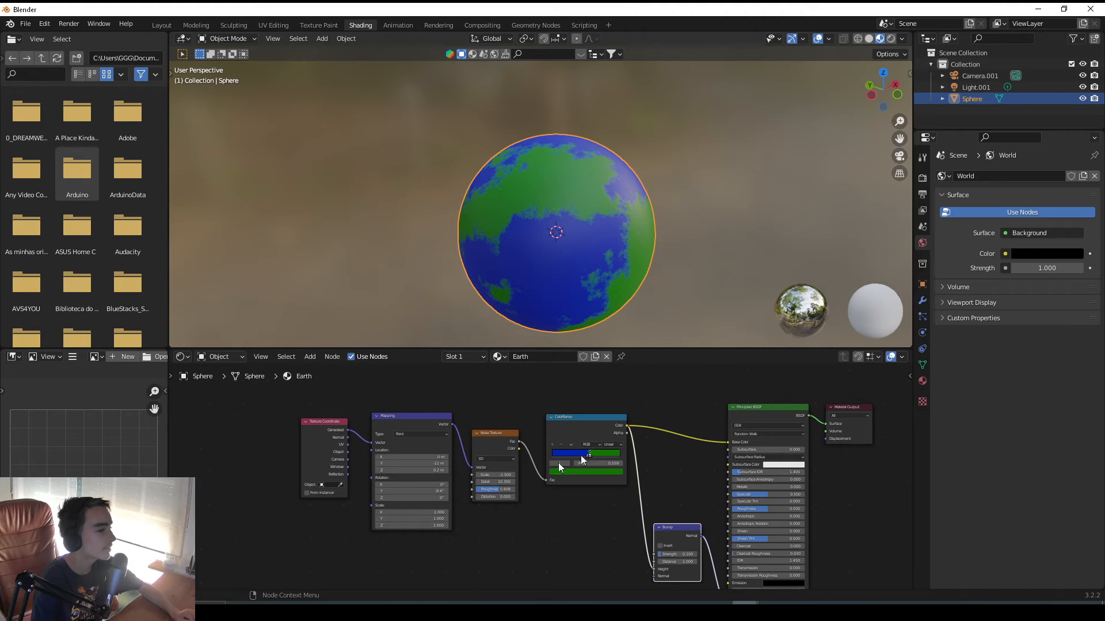
{"action": "left_click_drag", "start_coordinate": [260, 403], "coordinate": [587, 472]}
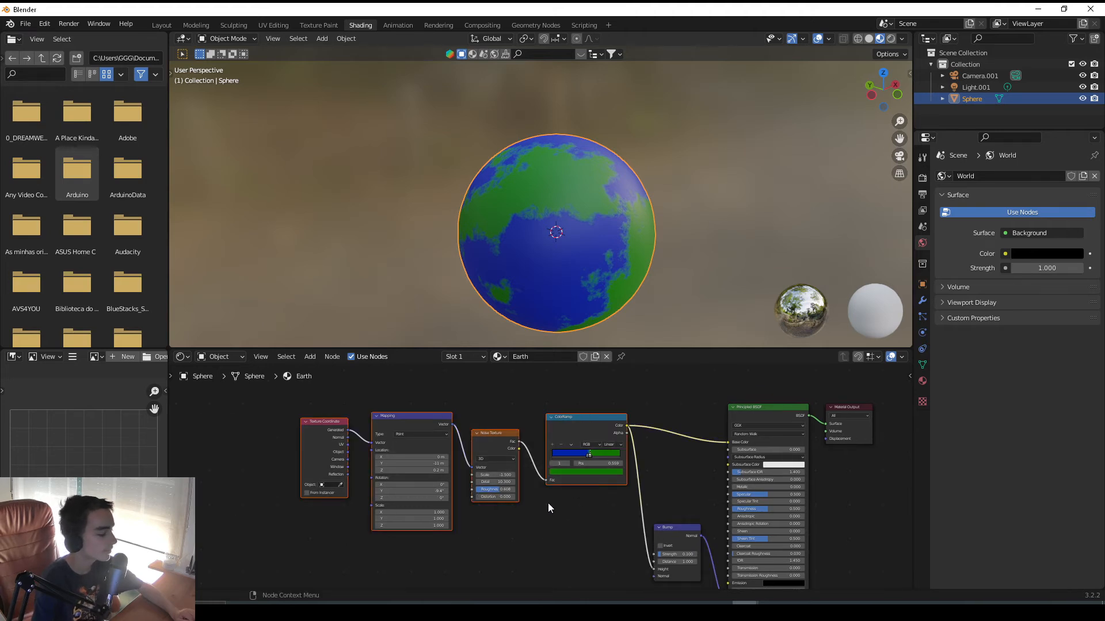
{"action": "key", "text": "ctrl+j"}
{"action": "key", "text": "F2"}
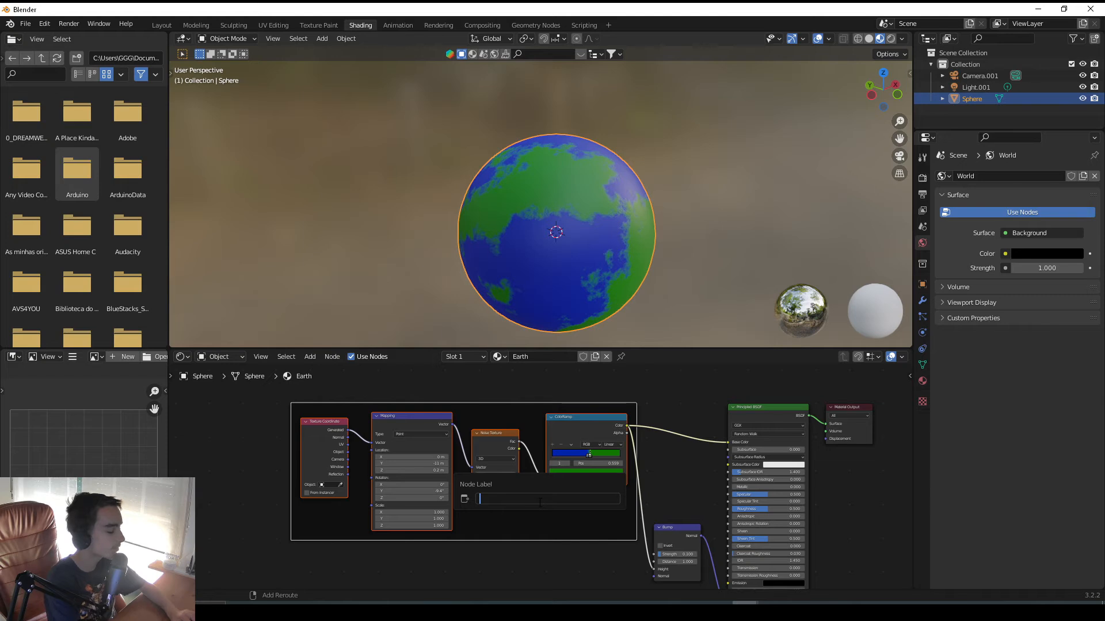
{"action": "key", "text": "Return"}
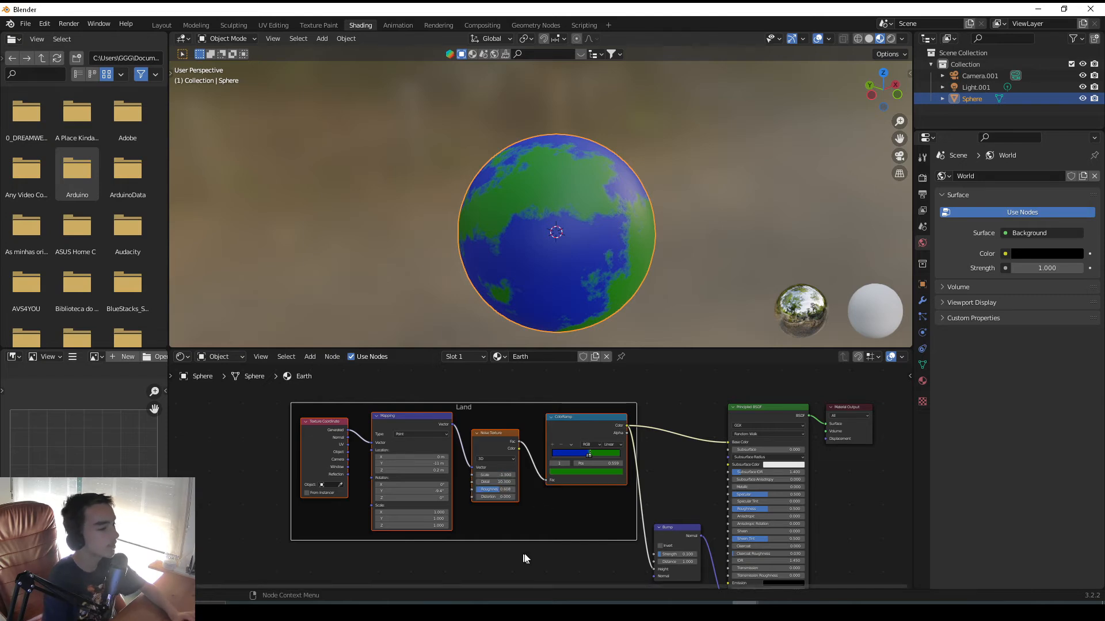
Move the Land frame lower in the node tree and add a second Noise Texture node.
{"action": "left_click_drag", "start_coordinate": [465, 406], "coordinate": [383, 466]}
{"action": "key", "text": "shift+a"}
{"action": "type", "text": "nois"}
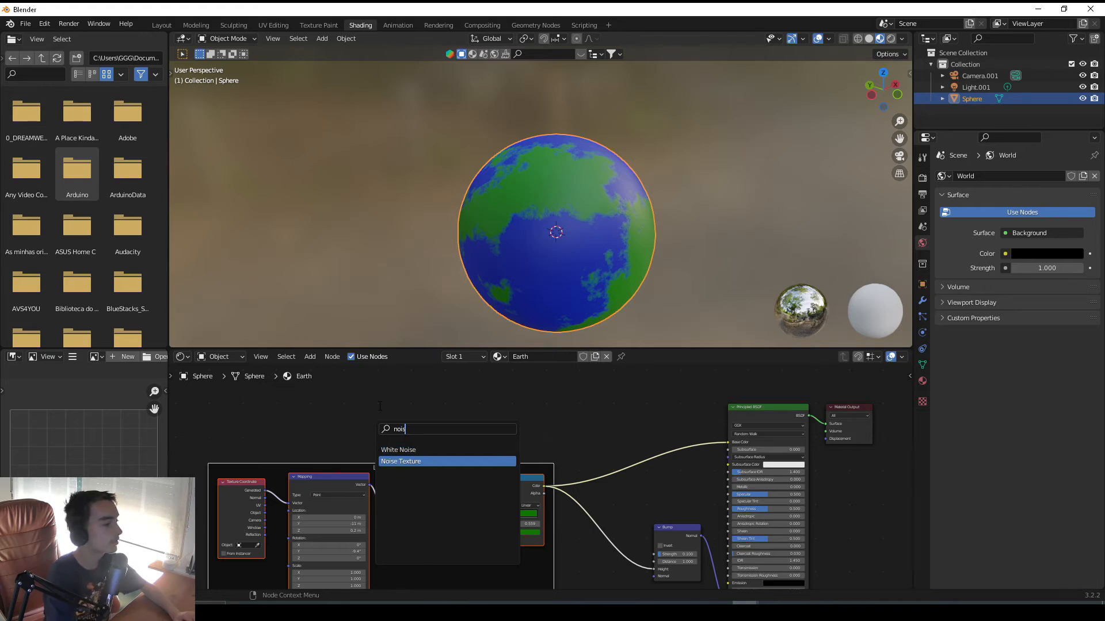
{"action": "key", "text": "Down"}
{"action": "key", "text": "Return"}
{"action": "left_click", "coordinate": [429, 454]}
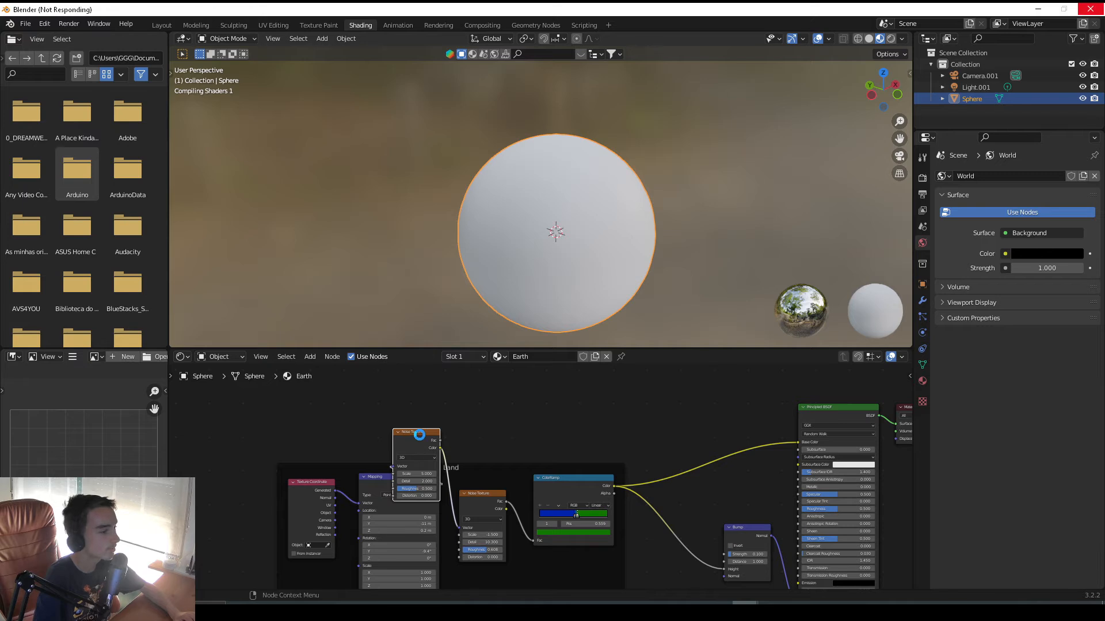
Reconnect the Mapping node directly to the land Noise Texture's Vector input and place the second Noise Texture unlinked above the Land frame.
{"action": "left_click_drag", "start_coordinate": [419, 446], "coordinate": [419, 393]}
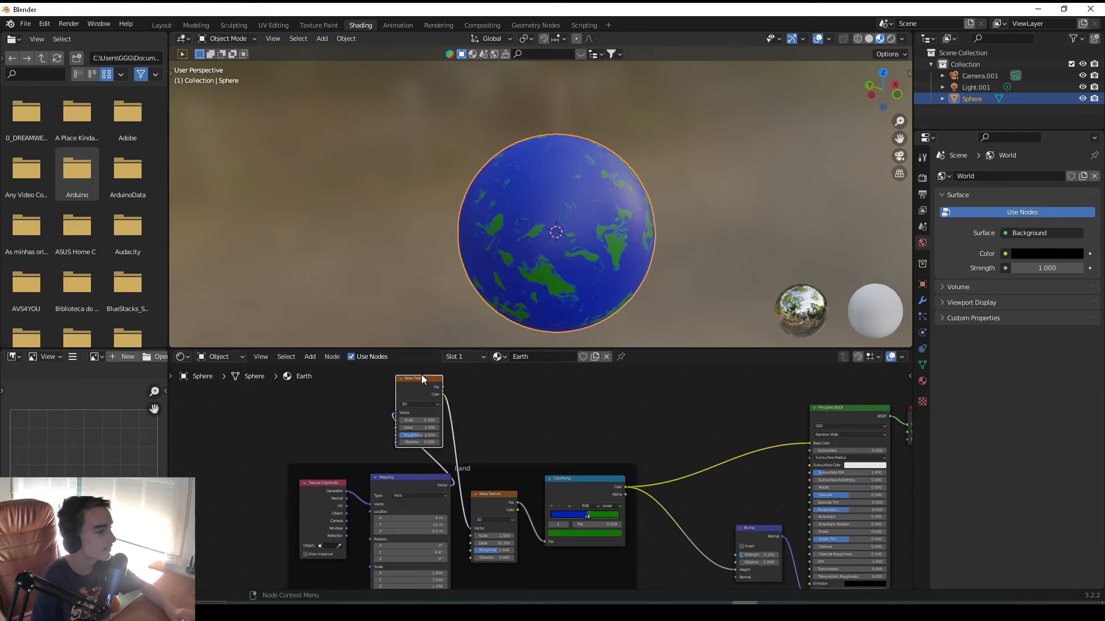
{"action": "left_click_drag", "start_coordinate": [450, 485], "coordinate": [472, 531]}
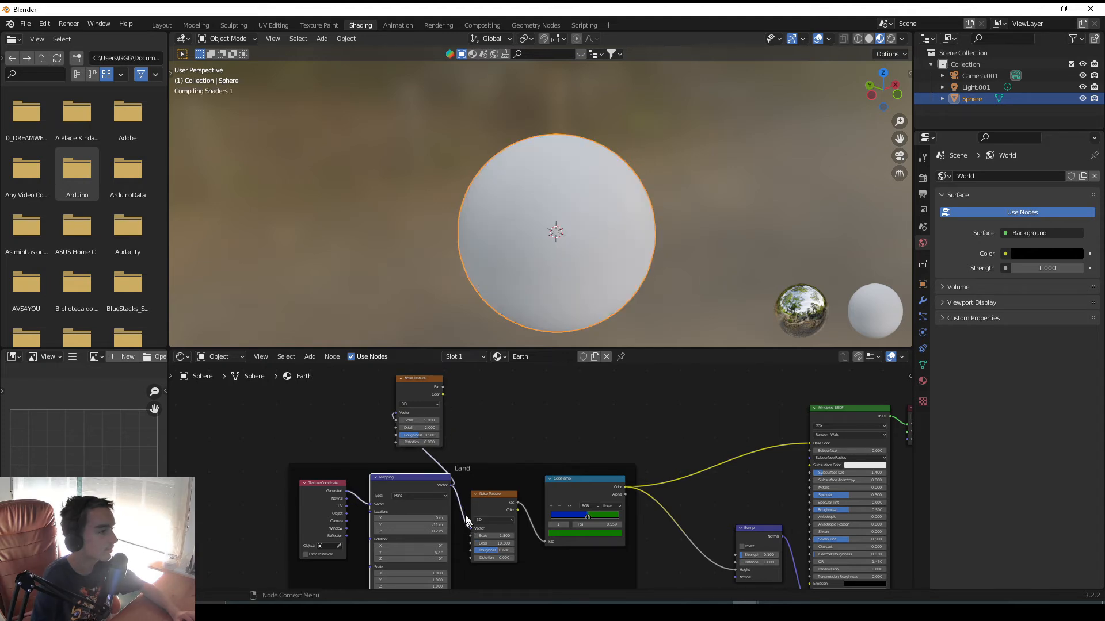
{"action": "left_click_drag", "start_coordinate": [413, 419], "coordinate": [530, 458]}
{"action": "left_click_drag", "start_coordinate": [580, 420], "coordinate": [554, 395]}
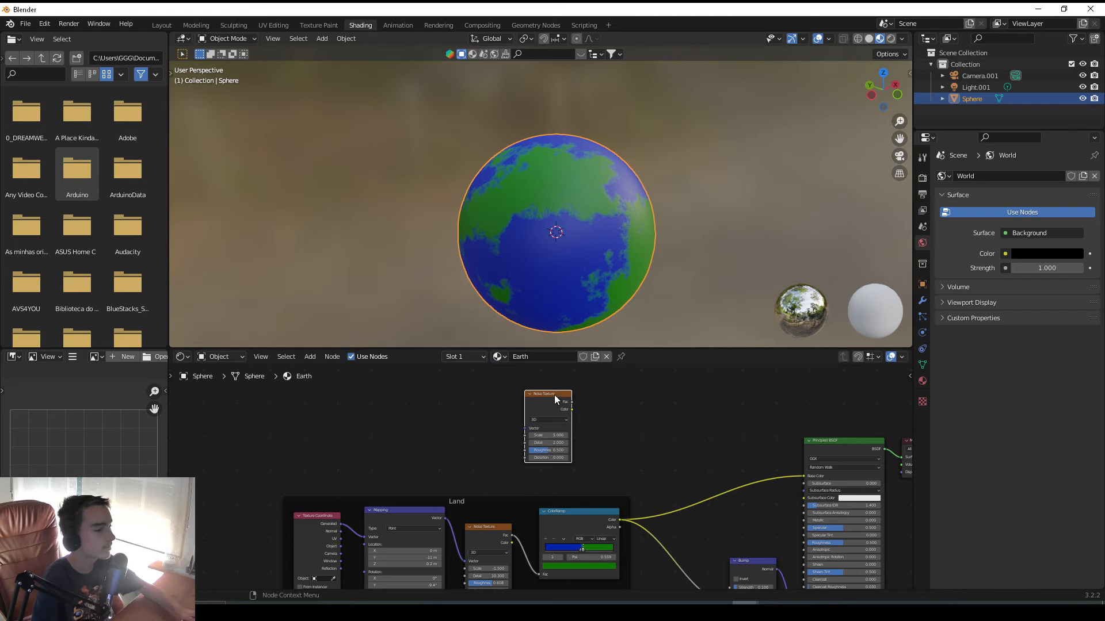
{"action": "key", "text": "shift+a"}
{"action": "type", "text": "scolor ramp"}
{"action": "key", "text": "Return"}
{"action": "left_click", "coordinate": [554, 395]}
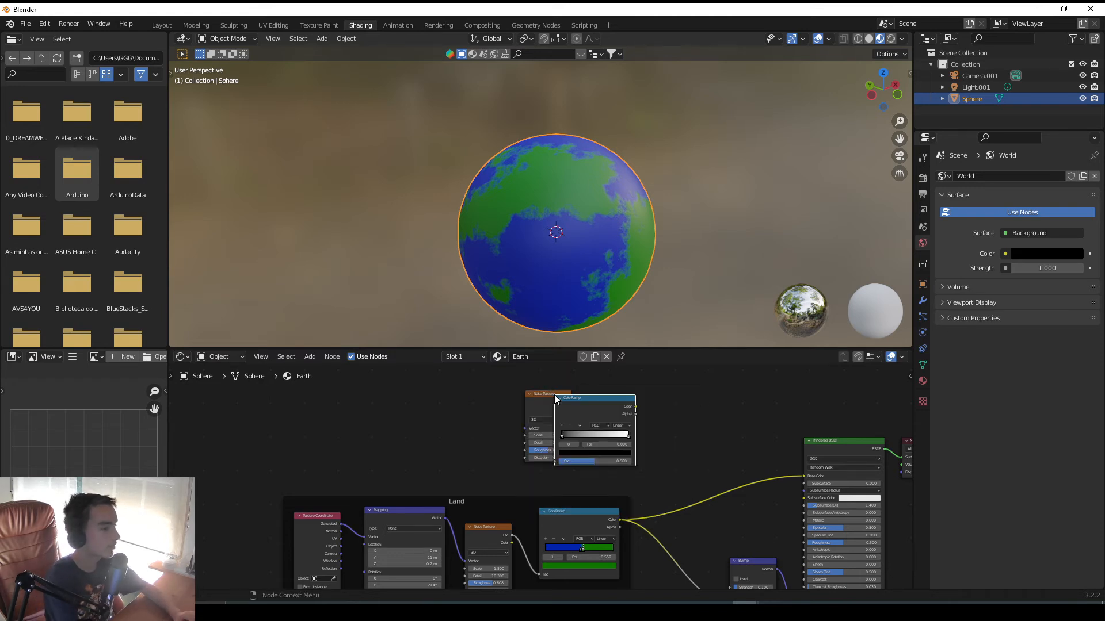
{"action": "key", "text": "x"}
Add a MixRGB node and insert it into the link between the land ColorRamp and the Principled BSDF's Base Color.
{"action": "scroll", "coordinate": [570, 424], "scroll_direction": "up", "scroll_amount": 4}
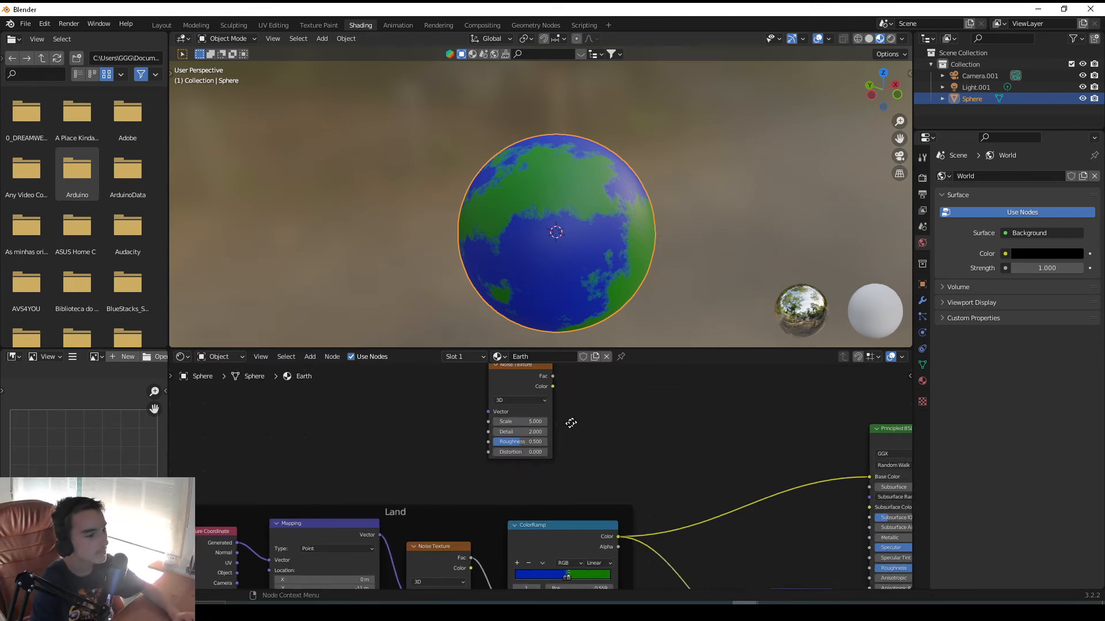
{"action": "key", "text": "shift+a"}
{"action": "type", "text": "mix"}
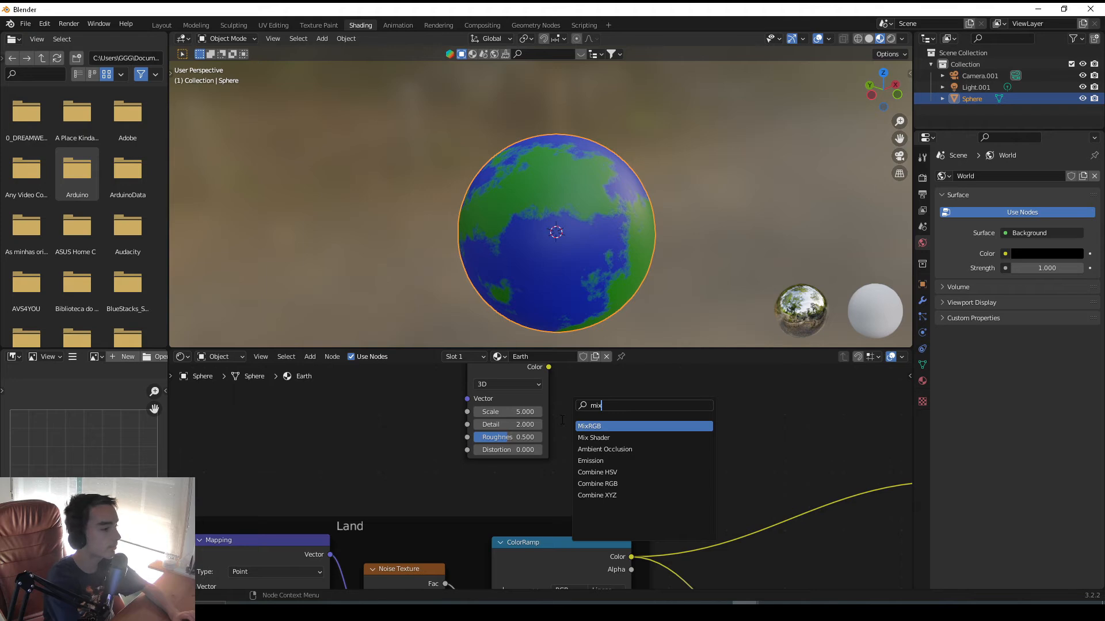
{"action": "key", "text": "Return"}
{"action": "left_click", "coordinate": [674, 443]}
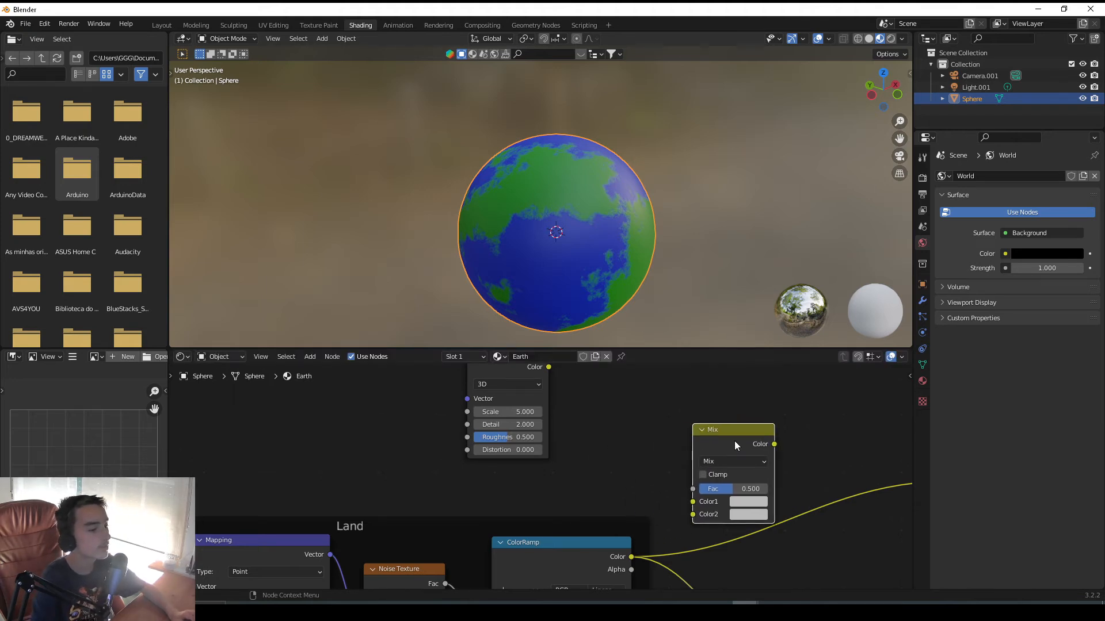
{"action": "left_click_drag", "start_coordinate": [734, 440], "coordinate": [783, 465]}
Add a second ColorRamp node in front of the Mix node's Color1 input.
{"action": "key", "text": "shift+a"}
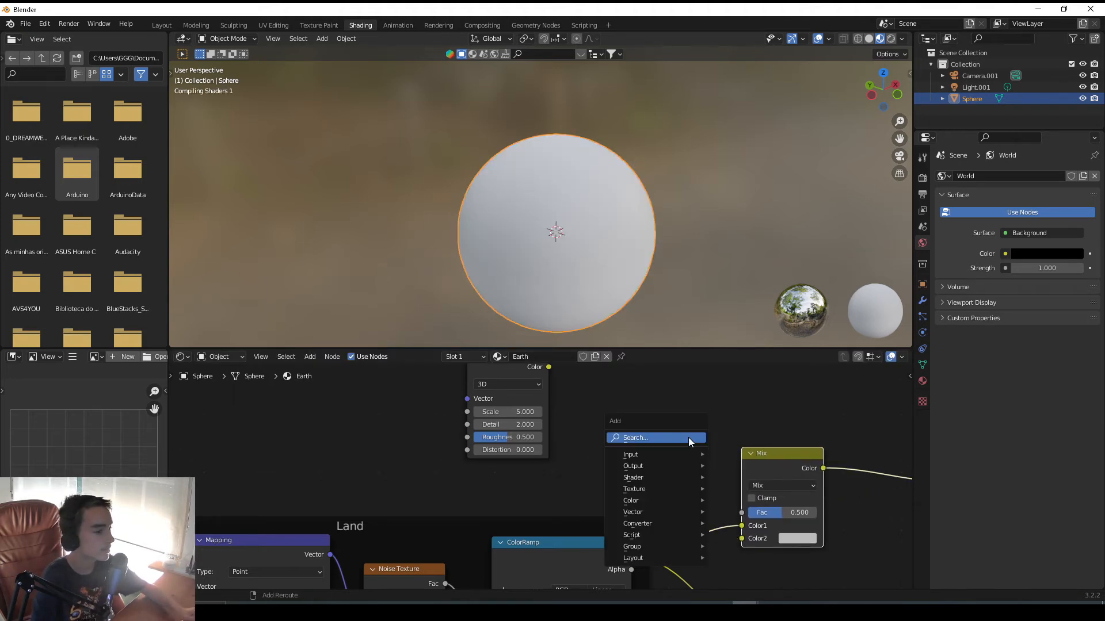
{"action": "left_click", "coordinate": [666, 436]}
{"action": "type", "text": "color"}
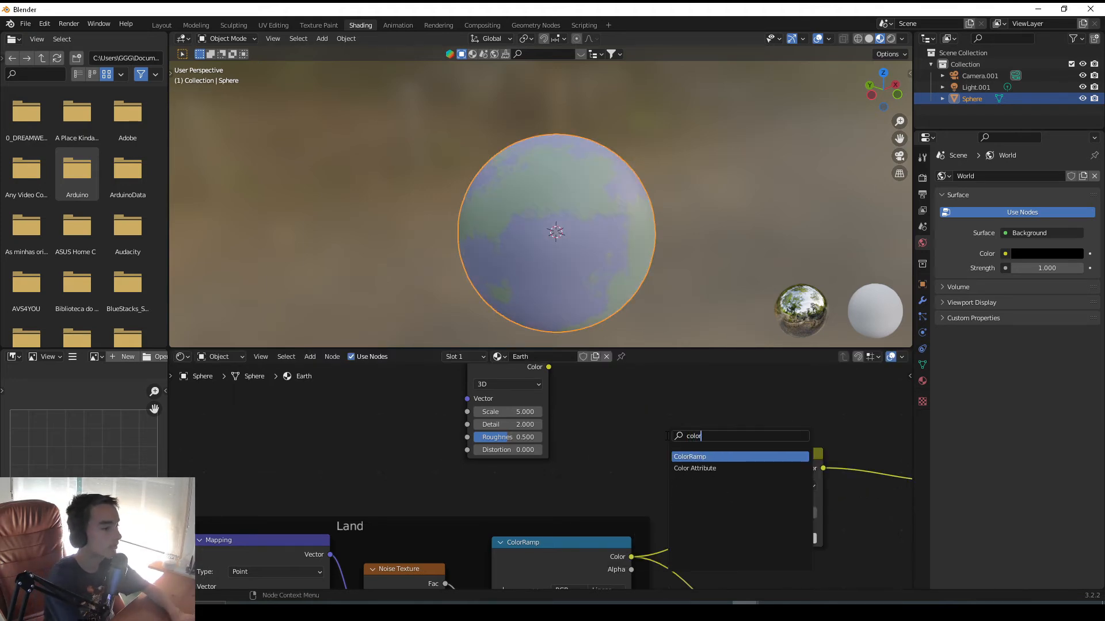
{"action": "key", "text": "Return"}
{"action": "left_click", "coordinate": [665, 435]}
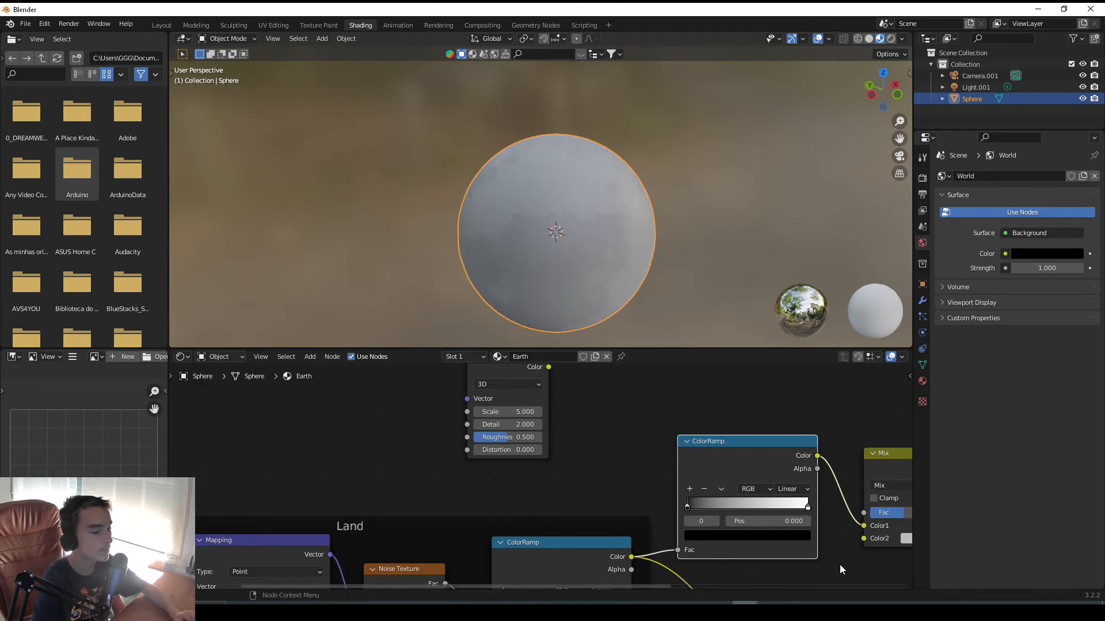
Link the new ColorRamp to the Mix node's Color1, the land ColorRamp to Color2, and the second Noise Texture's Fac to the new ColorRamp.
{"action": "left_click_drag", "start_coordinate": [678, 550], "coordinate": [864, 514]}
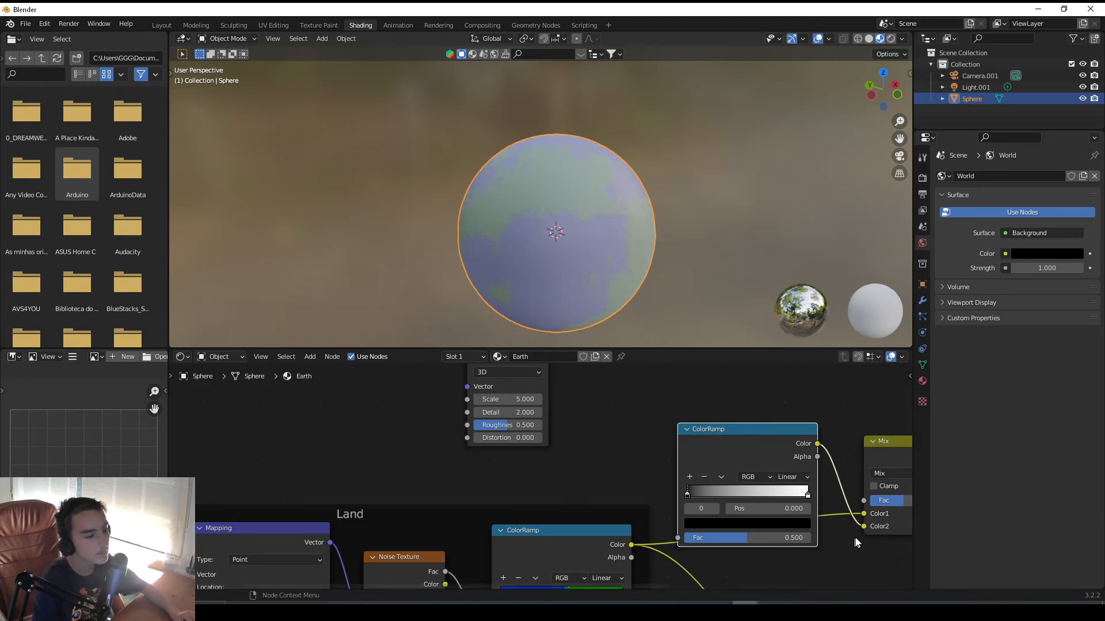
{"action": "left_click_drag", "start_coordinate": [865, 526], "coordinate": [864, 514]}
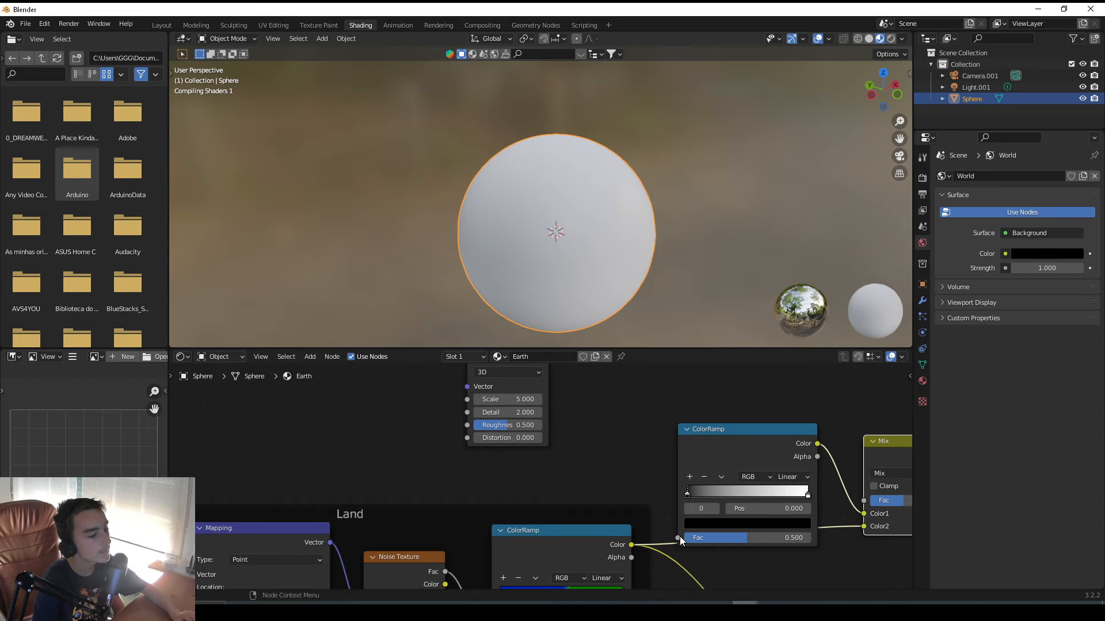
{"action": "scroll", "coordinate": [679, 536], "scroll_direction": "down", "scroll_amount": 3}
{"action": "left_click_drag", "start_coordinate": [619, 509], "coordinate": [545, 399]}
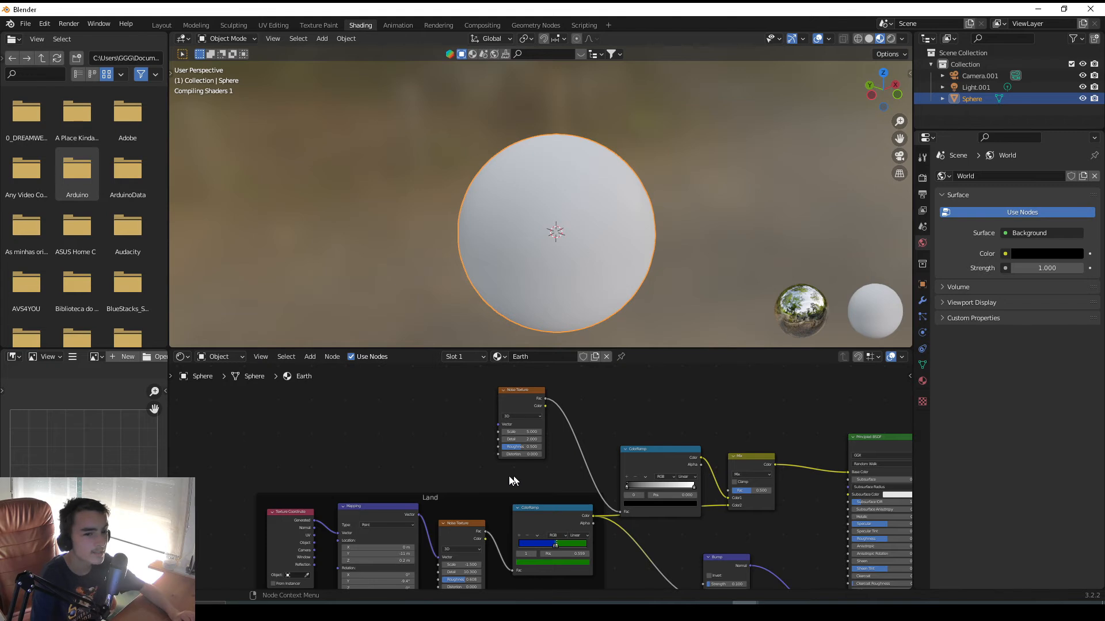
Arrange the second Noise Texture and its ColorRamp closer together and set the noise Scale to 8.2.
{"action": "scroll", "coordinate": [452, 442], "scroll_direction": "up", "scroll_amount": 2}
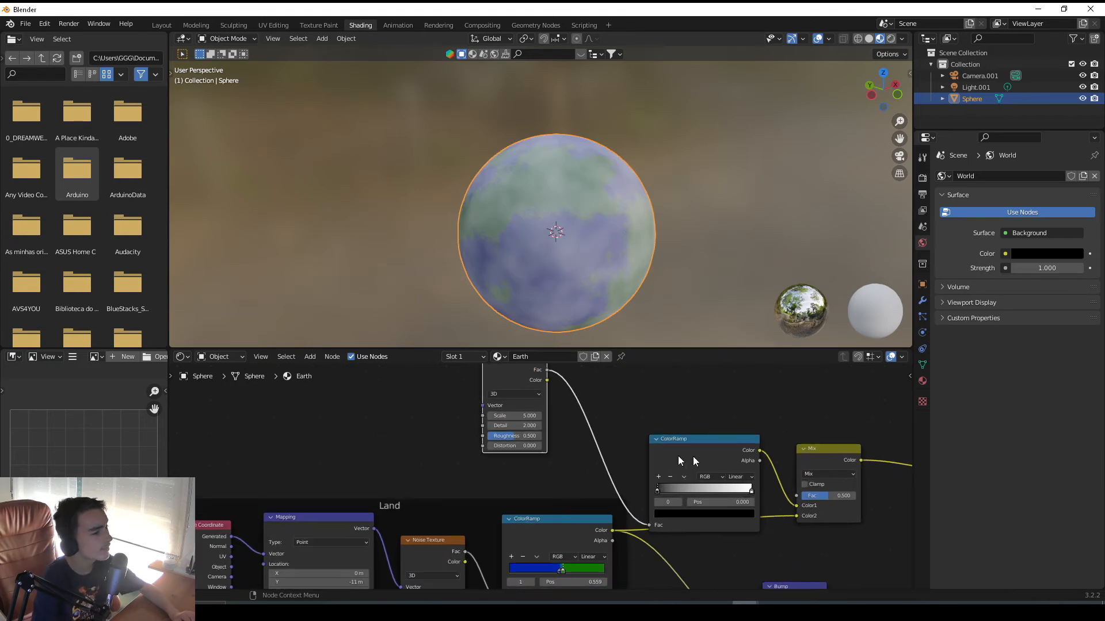
{"action": "left_click_drag", "start_coordinate": [681, 451], "coordinate": [683, 423]}
{"action": "middle_click_drag", "start_coordinate": [529, 431], "coordinate": [630, 443]}
{"action": "left_click_drag", "start_coordinate": [594, 386], "coordinate": [654, 425]}
{"action": "scroll", "coordinate": [636, 424], "scroll_direction": "up", "scroll_amount": 5}
{"action": "middle_click_drag", "start_coordinate": [636, 425], "coordinate": [365, 459]}
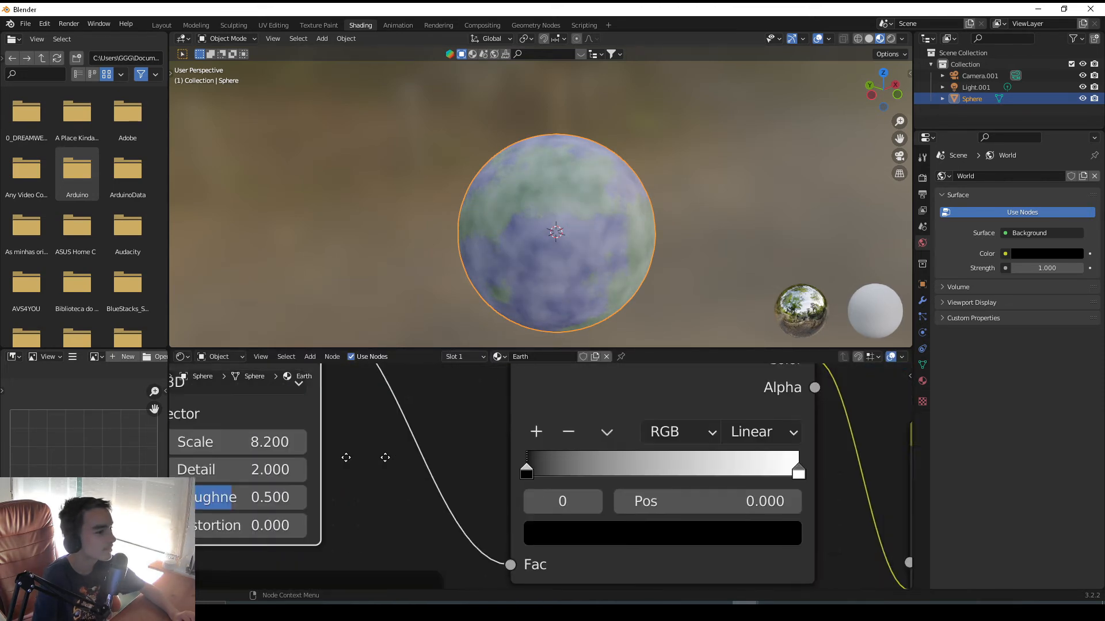
Move the new ColorRamp's black stop to position 0.355, keeping the white stop at 1.000.
{"action": "scroll", "coordinate": [411, 470], "scroll_direction": "down", "scroll_amount": 5}
{"action": "middle_click_drag", "start_coordinate": [630, 534], "coordinate": [545, 495]}
{"action": "scroll", "coordinate": [549, 460], "scroll_direction": "up", "scroll_amount": 3}
{"action": "middle_click_drag", "start_coordinate": [574, 419], "coordinate": [609, 436]}
{"action": "left_click", "coordinate": [603, 440]}
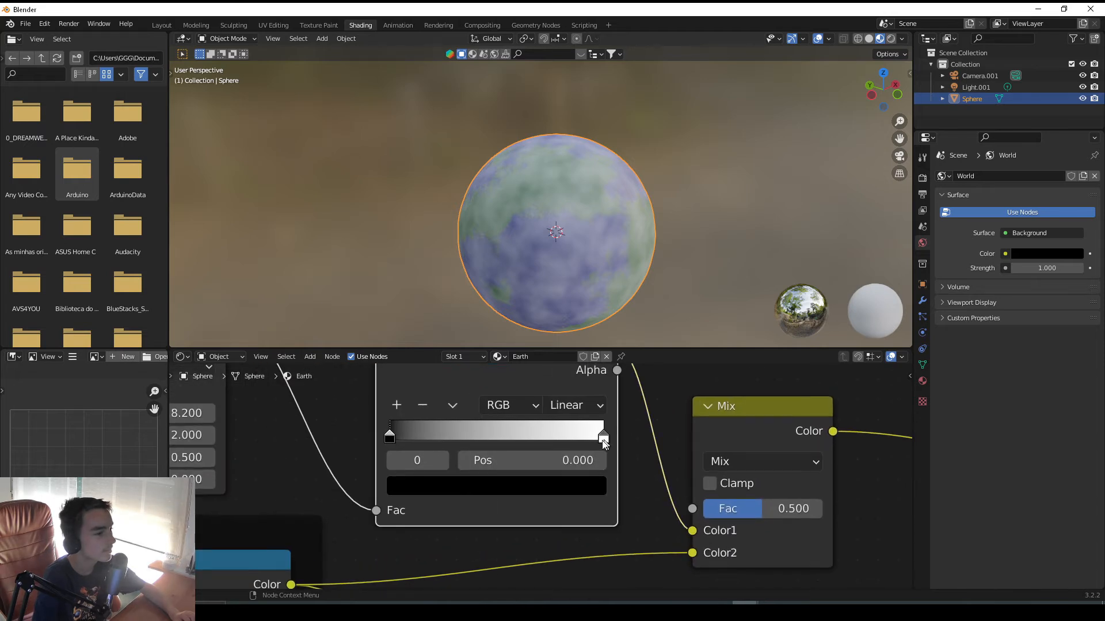
{"action": "mouse_move", "coordinate": [604, 441]}
{"action": "left_mouse_down"}
{"action": "mouse_move", "coordinate": [566, 437]}
{"action": "mouse_move", "coordinate": [605, 438]}
{"action": "left_mouse_up"}
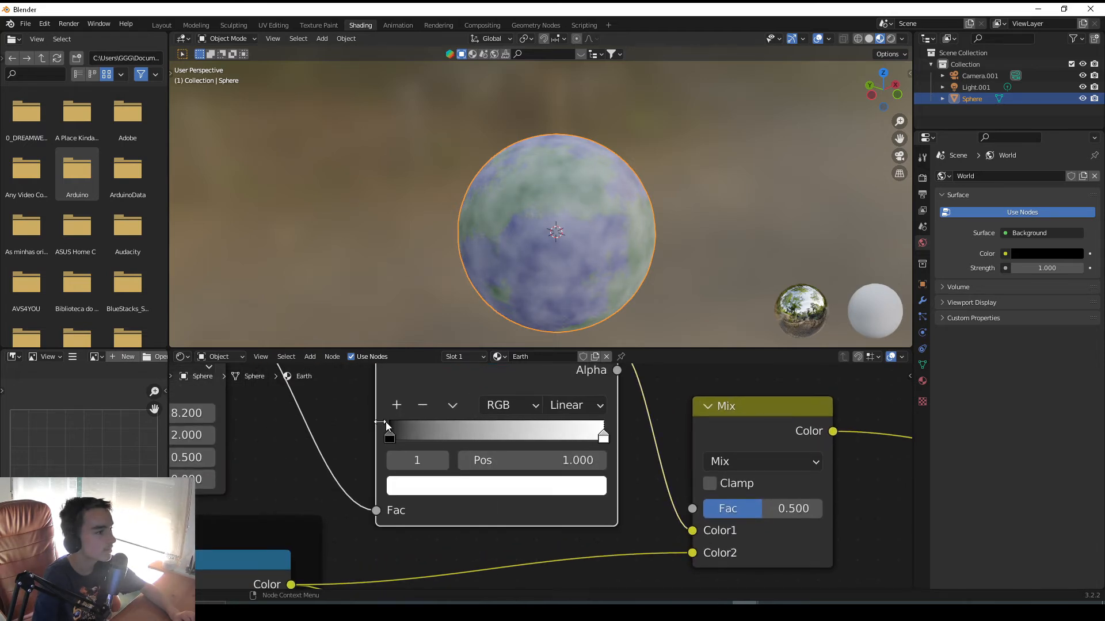
{"action": "left_click_drag", "start_coordinate": [389, 437], "coordinate": [469, 440]}
Try a Scale of 2.7 on the second Noise Texture, settle on 4.4, and check the pattern on the sphere.
{"action": "middle_click_drag", "start_coordinate": [469, 440], "coordinate": [635, 452]}
{"action": "left_click_drag", "start_coordinate": [322, 424], "coordinate": [451, 432]}
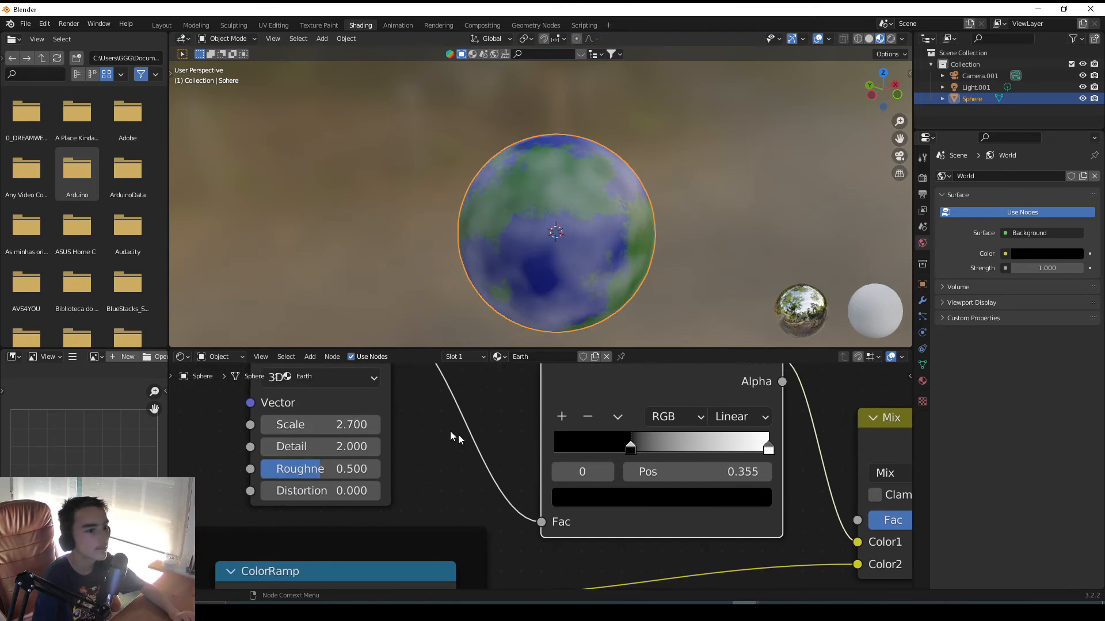
{"action": "middle_click_drag", "start_coordinate": [451, 433], "coordinate": [661, 451]}
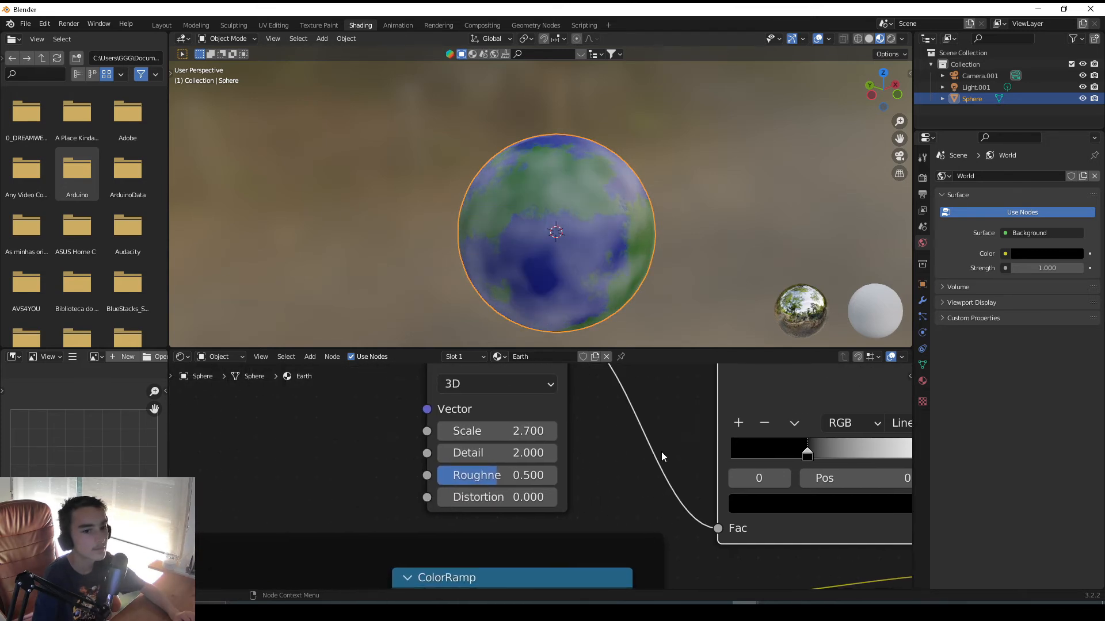
{"action": "left_click", "coordinate": [488, 426]}
{"action": "type", "text": "4"}
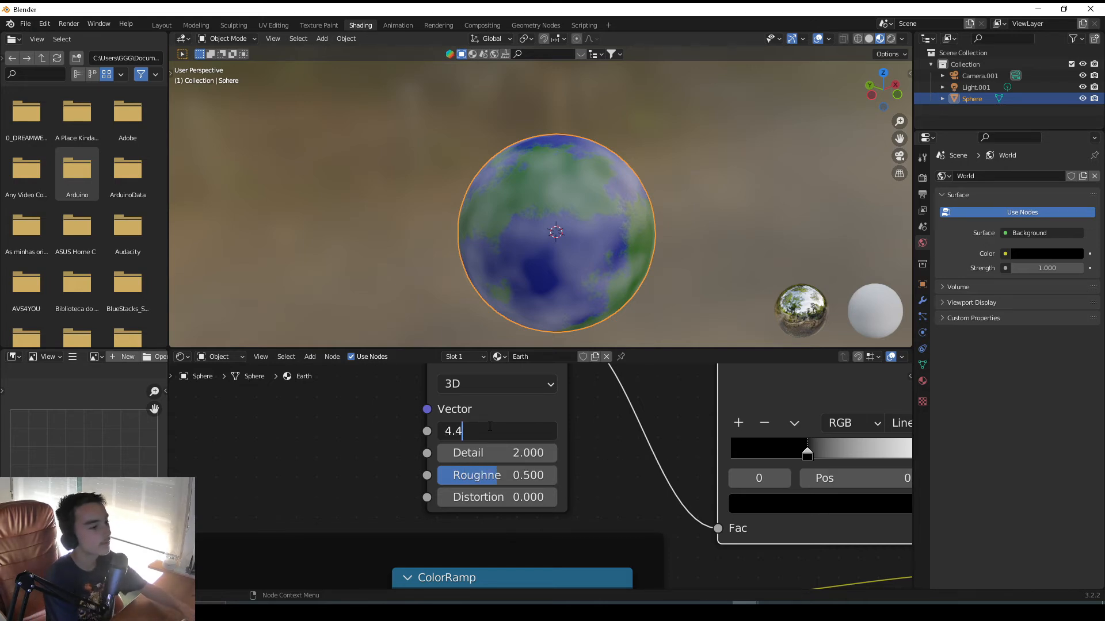
{"action": "type", "text": ".4"}
{"action": "key", "text": "Return"}
{"action": "scroll", "coordinate": [622, 227], "scroll_direction": "up", "scroll_amount": 3}
{"action": "scroll", "coordinate": [622, 227], "scroll_direction": "down", "scroll_amount": 2}
{"action": "scroll", "coordinate": [621, 227], "scroll_direction": "up", "scroll_amount": 2}
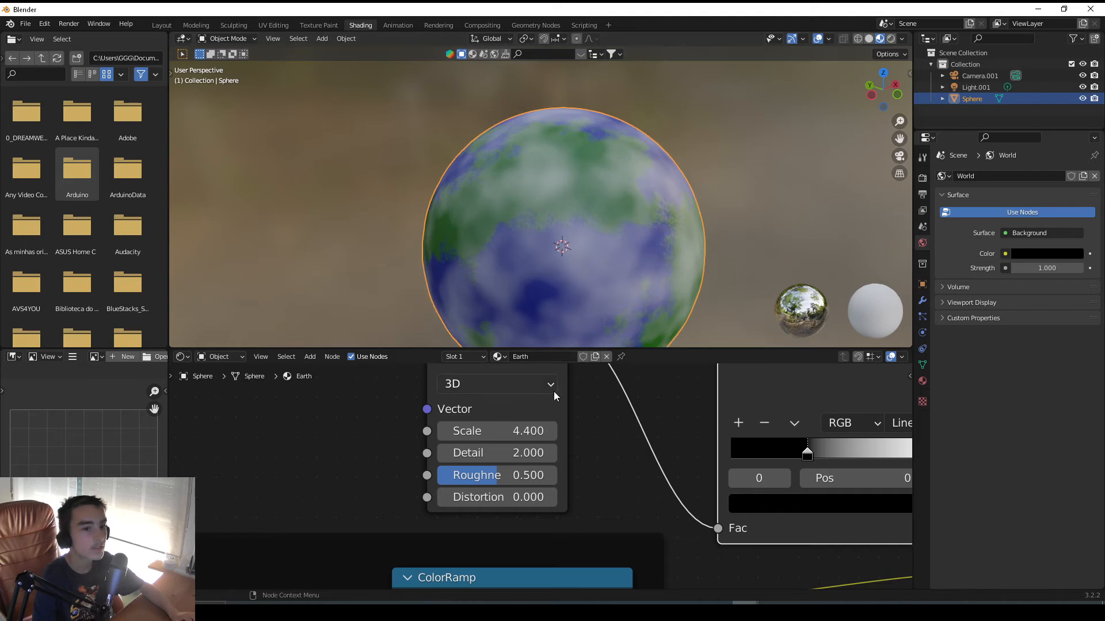
Set the second Noise Texture's Detail to 15 and its Roughness to about 0.583.
{"action": "left_click", "coordinate": [519, 461]}
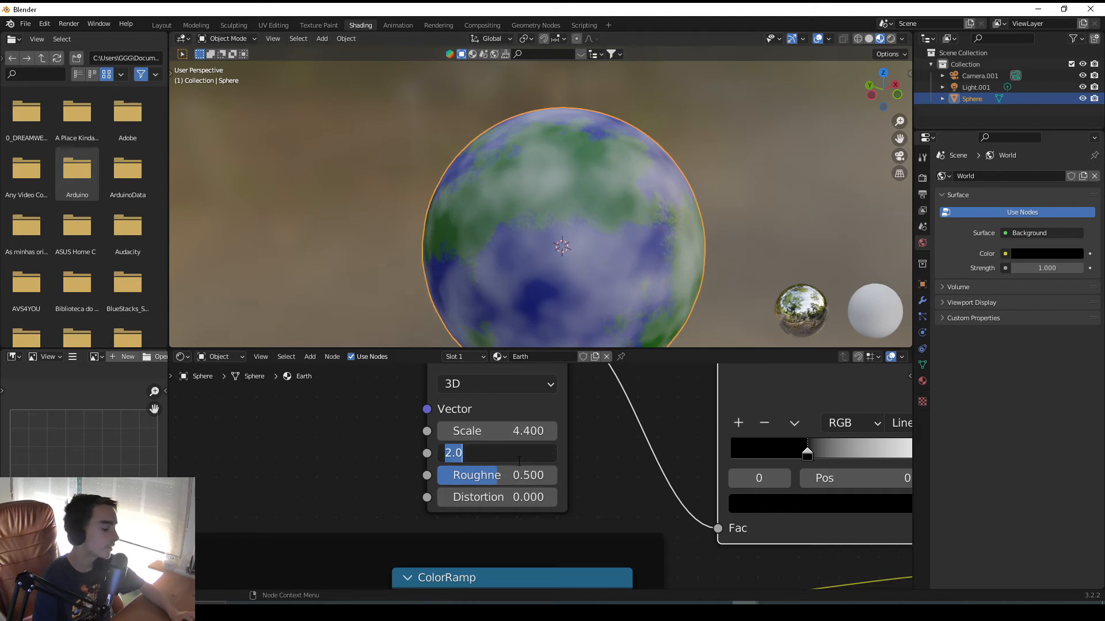
{"action": "type", "text": "6.2"}
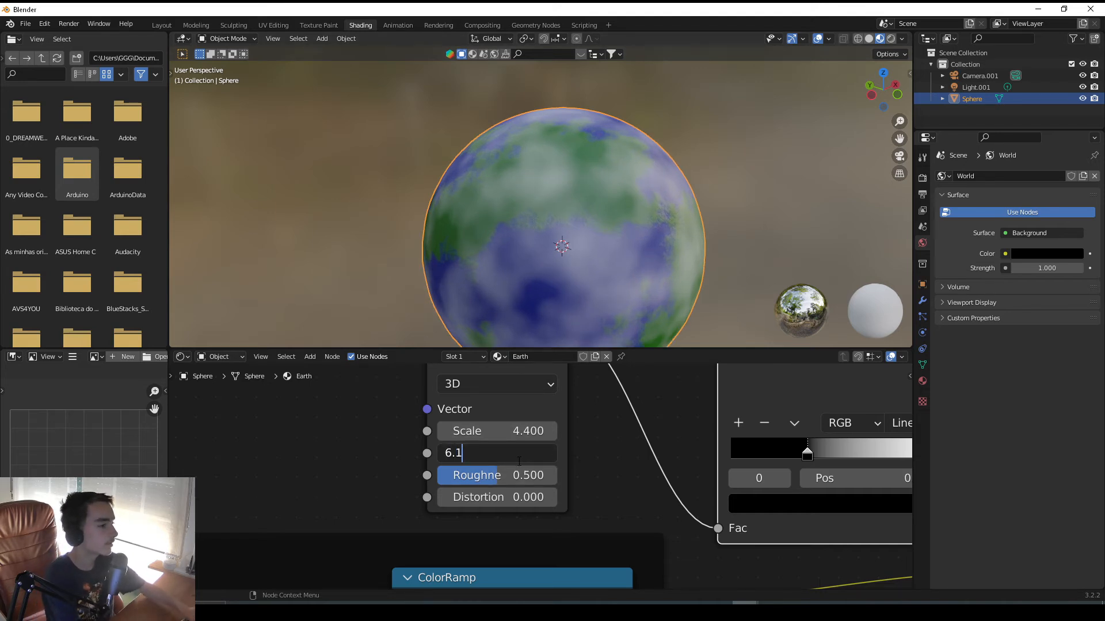
{"action": "key", "text": "Return"}
{"action": "scroll", "coordinate": [582, 216], "scroll_direction": "up", "scroll_amount": 3}
{"action": "scroll", "coordinate": [580, 277], "scroll_direction": "down", "scroll_amount": 1}
{"action": "mouse_move", "coordinate": [488, 458]}
{"action": "left_mouse_down"}
{"action": "mouse_move", "coordinate": [507, 458]}
{"action": "mouse_move", "coordinate": [490, 475]}
{"action": "mouse_move", "coordinate": [515, 475]}
{"action": "mouse_move", "coordinate": [489, 476]}
{"action": "left_mouse_up"}
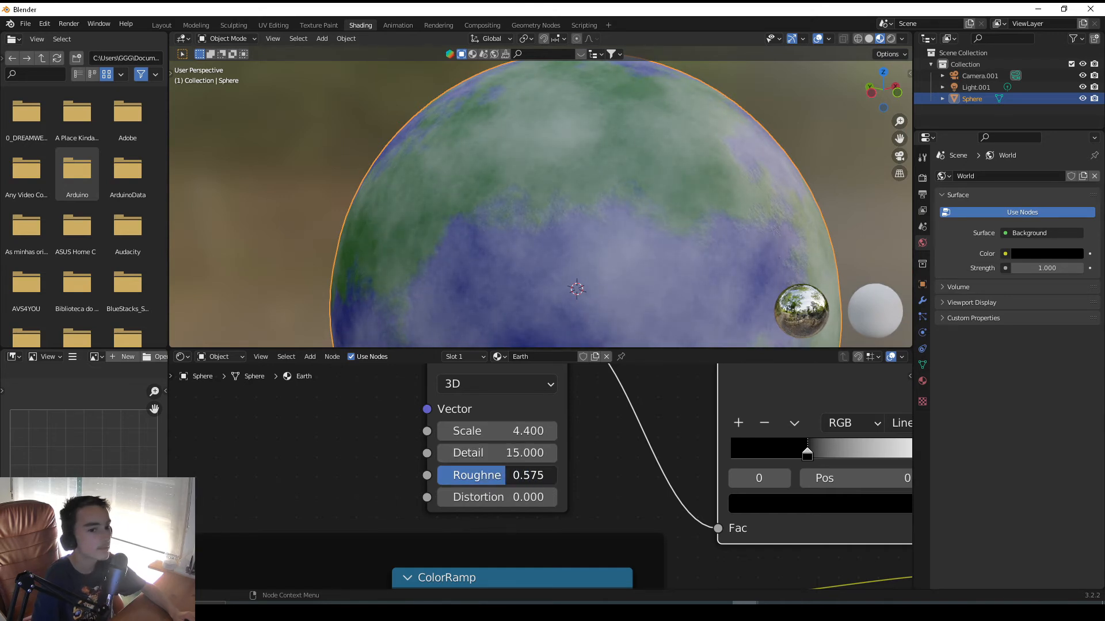
{"action": "left_click_drag", "start_coordinate": [499, 475], "coordinate": [501, 475]}
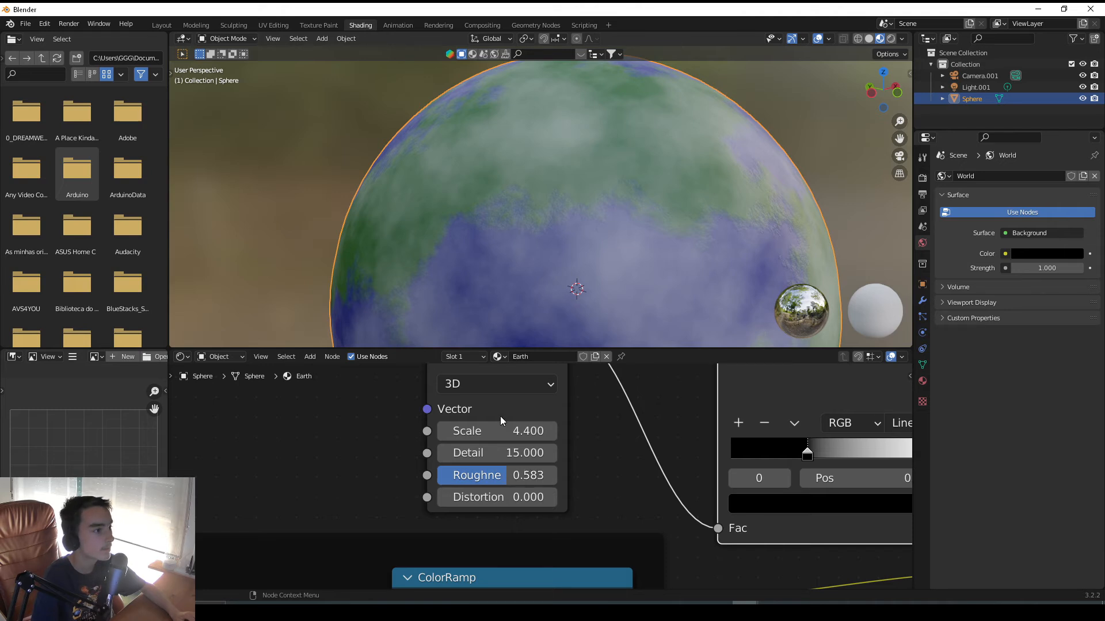
Add a second Mix node on the link between the existing Mix node and the Principled BSDF's Base Color.
{"action": "middle_click_drag", "start_coordinate": [443, 236], "coordinate": [508, 225]}
{"action": "scroll", "coordinate": [508, 225], "scroll_direction": "down", "scroll_amount": 3}
{"action": "middle_click_drag", "start_coordinate": [607, 228], "coordinate": [646, 227], "text": "shift"}
{"action": "scroll", "coordinate": [778, 459], "scroll_direction": "down", "scroll_amount": 6}
{"action": "key", "text": "shift+a"}
{"action": "left_click", "coordinate": [583, 468]}
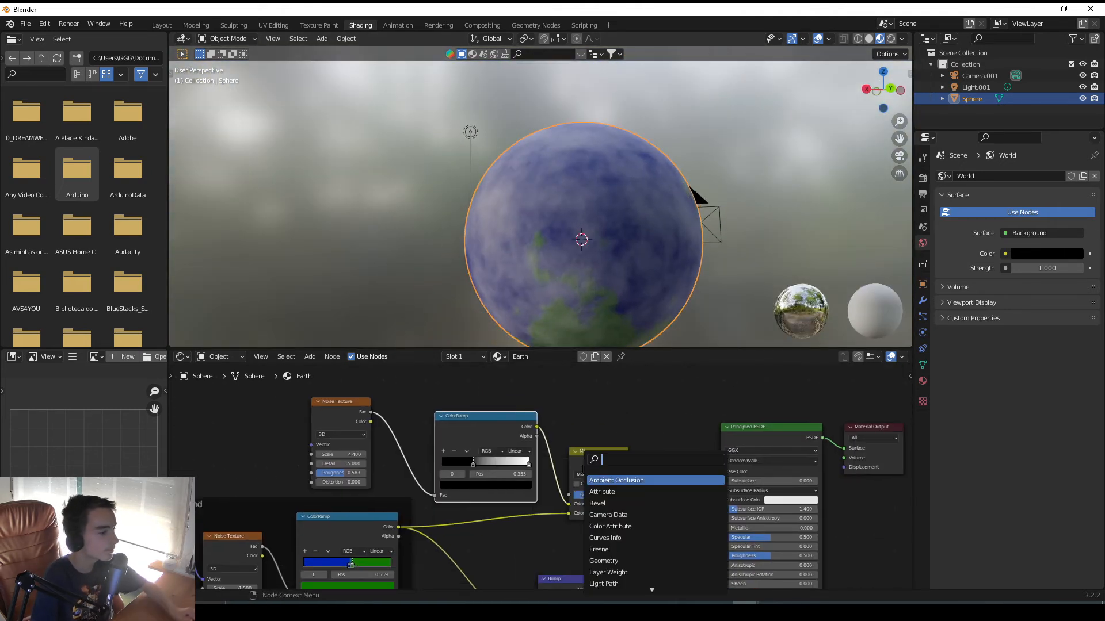
{"action": "type", "text": "mix"}
{"action": "key", "text": "Return"}
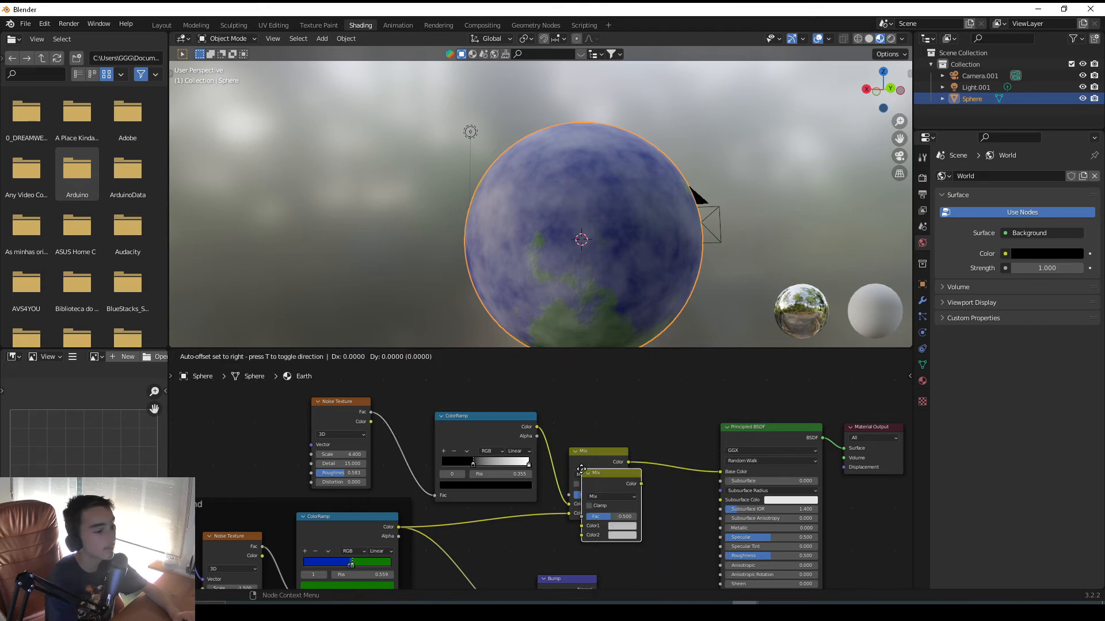
{"action": "left_click", "coordinate": [667, 408]}
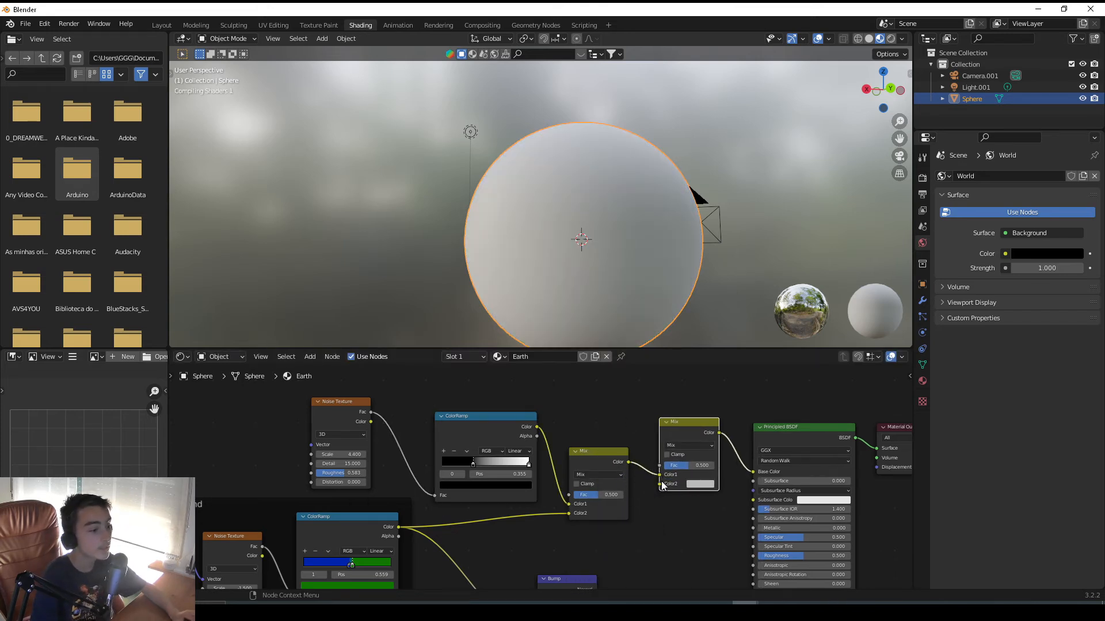
Add a new ColorRamp whose Color output feeds the second Mix node's Color2.
{"action": "left_click_drag", "start_coordinate": [659, 483], "coordinate": [626, 510]}
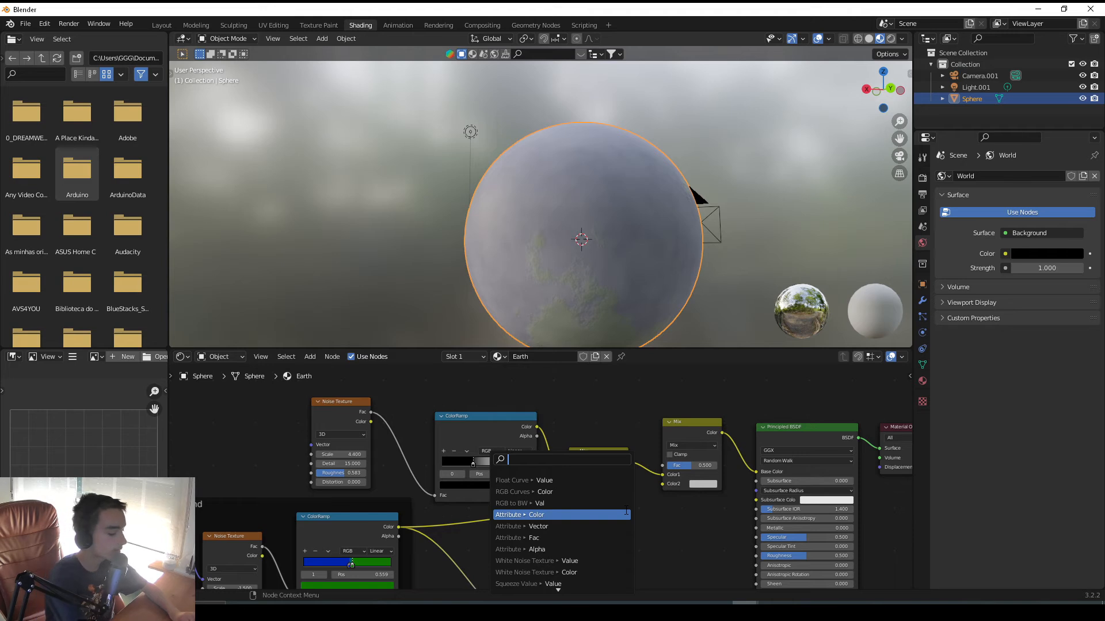
{"action": "type", "text": "coor"}
{"action": "key", "text": "BackSpace"}
{"action": "key", "text": "BackSpace"}
{"action": "key", "text": "BackSpace"}
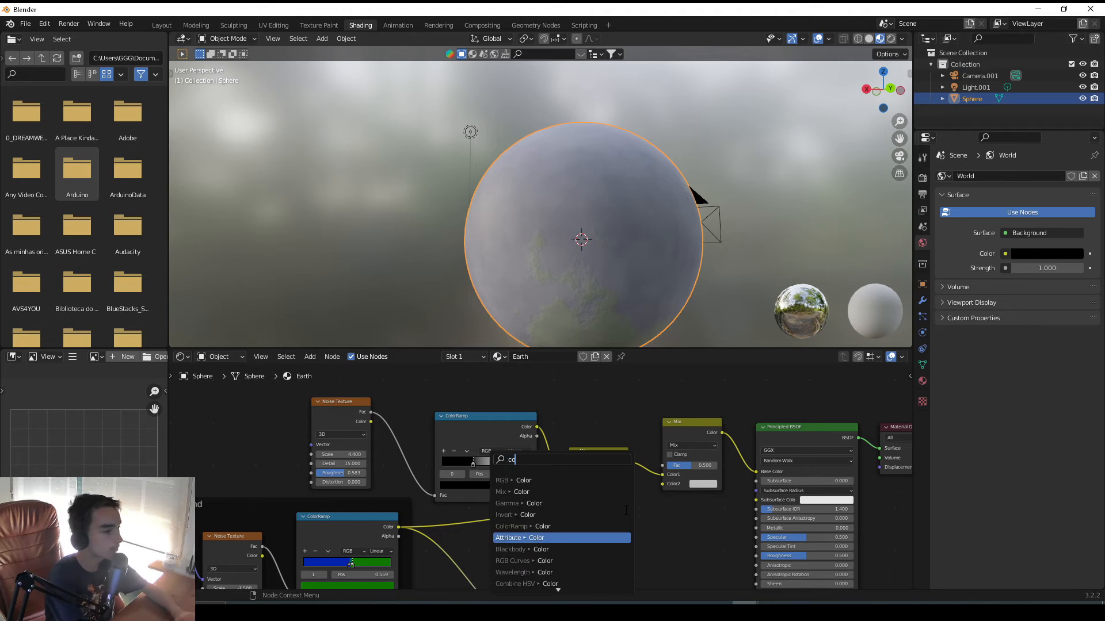
{"action": "type", "text": "olo"}
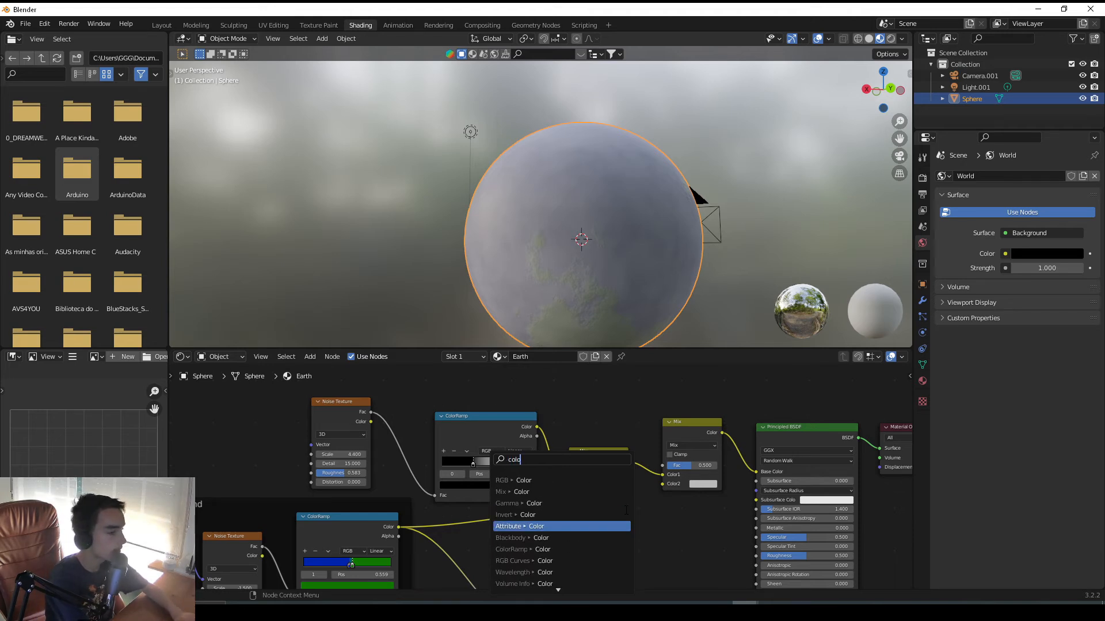
{"action": "key", "text": "Up"}
{"action": "key", "text": "Up"}
{"action": "key", "text": "Up"}
{"action": "key", "text": "Up"}
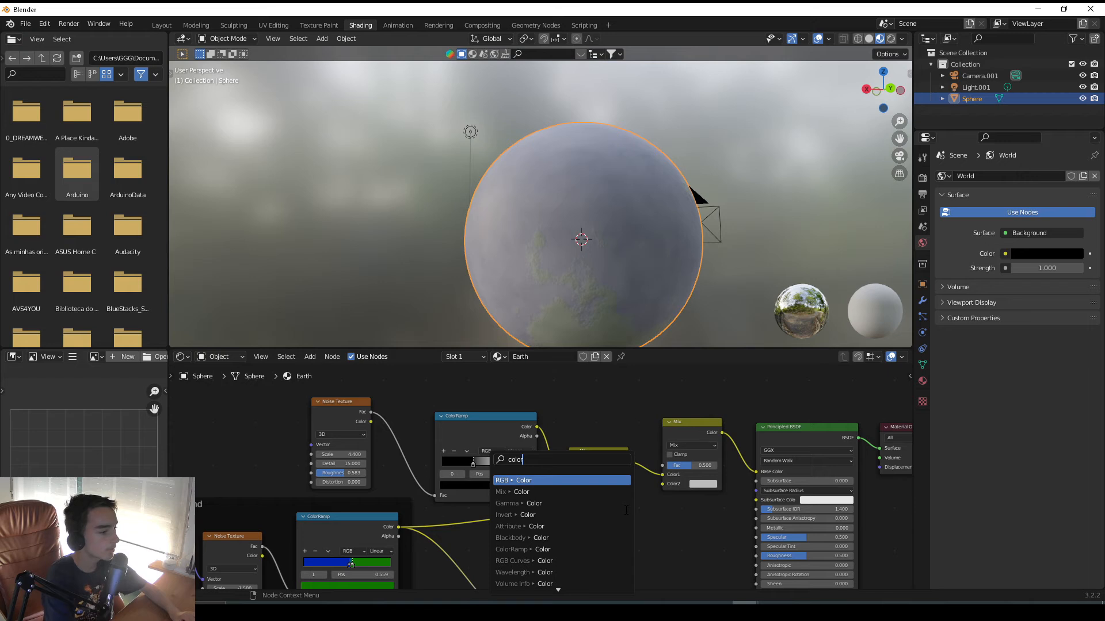
{"action": "key", "text": "Down"}
{"action": "key", "text": "Down"}
{"action": "key", "text": "Down"}
{"action": "key", "text": "Down"}
{"action": "key", "text": "Down"}
{"action": "key", "text": "Down"}
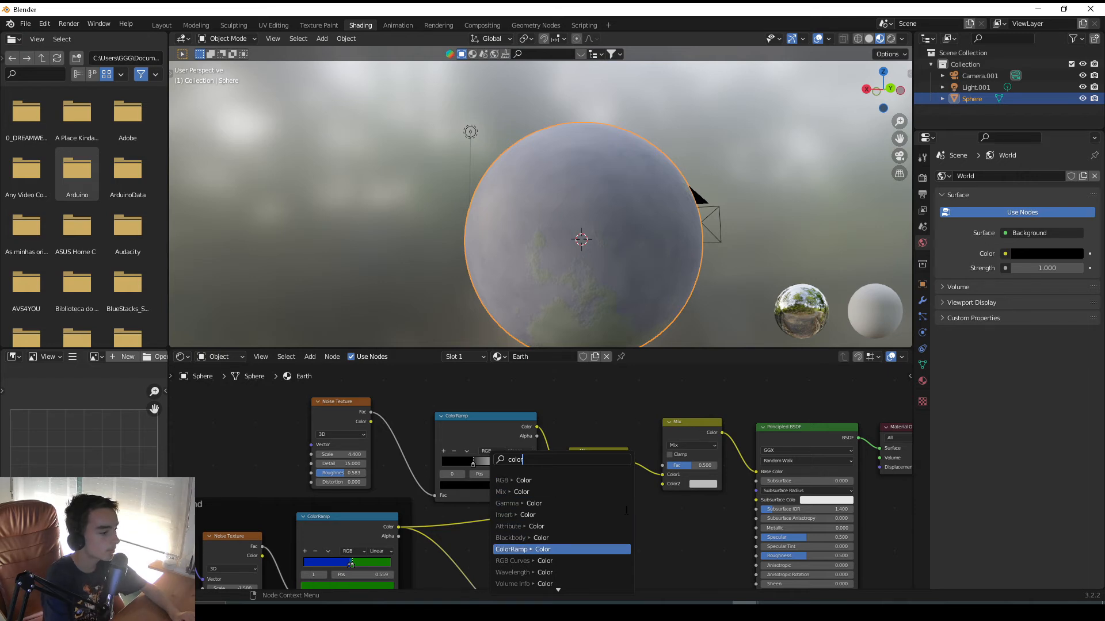
{"action": "key", "text": "Return"}
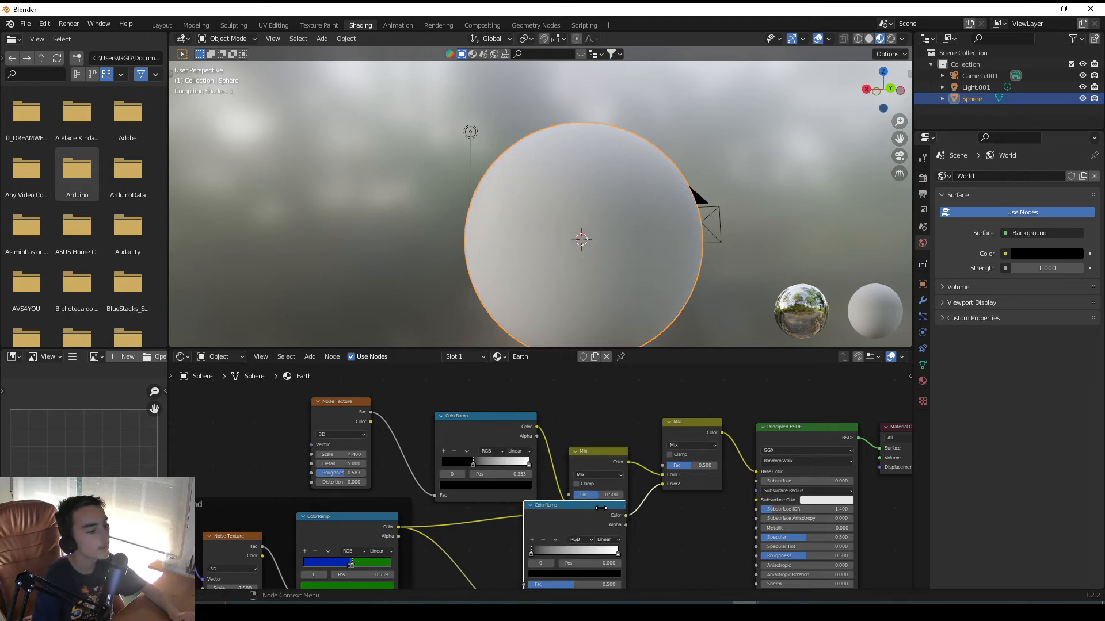
{"action": "left_click", "coordinate": [613, 412]}
Add a Layer Weight node beside the new ColorRamp.
{"action": "key", "text": "shift+a"}
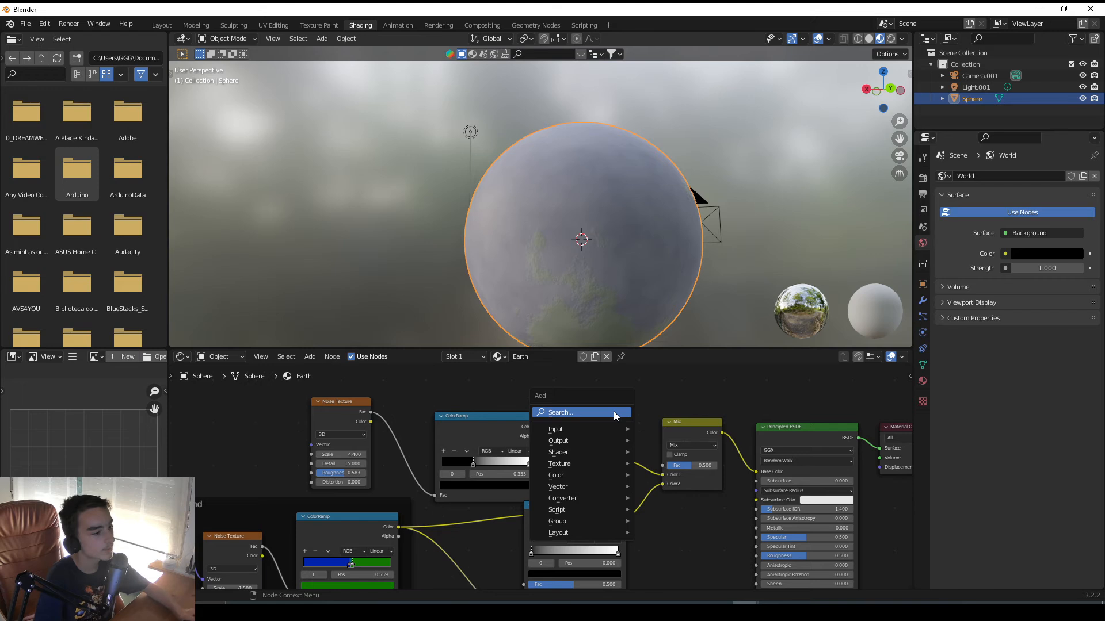
{"action": "left_click", "coordinate": [613, 412]}
{"action": "left_click", "coordinate": [613, 412]}
{"action": "key", "text": "shift+a"}
{"action": "key", "text": "Escape"}
{"action": "key", "text": "shift+a"}
{"action": "key", "text": "Escape"}
{"action": "key", "text": "shift+a"}
{"action": "left_click", "coordinate": [613, 412]}
{"action": "type", "text": "la"}
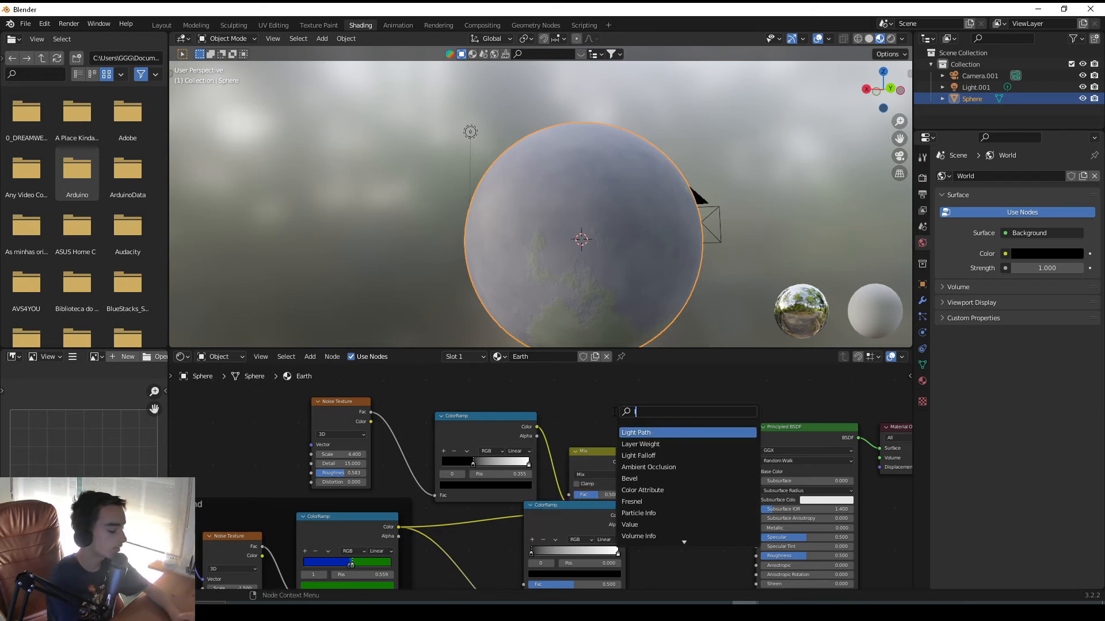
{"action": "key", "text": "Return"}
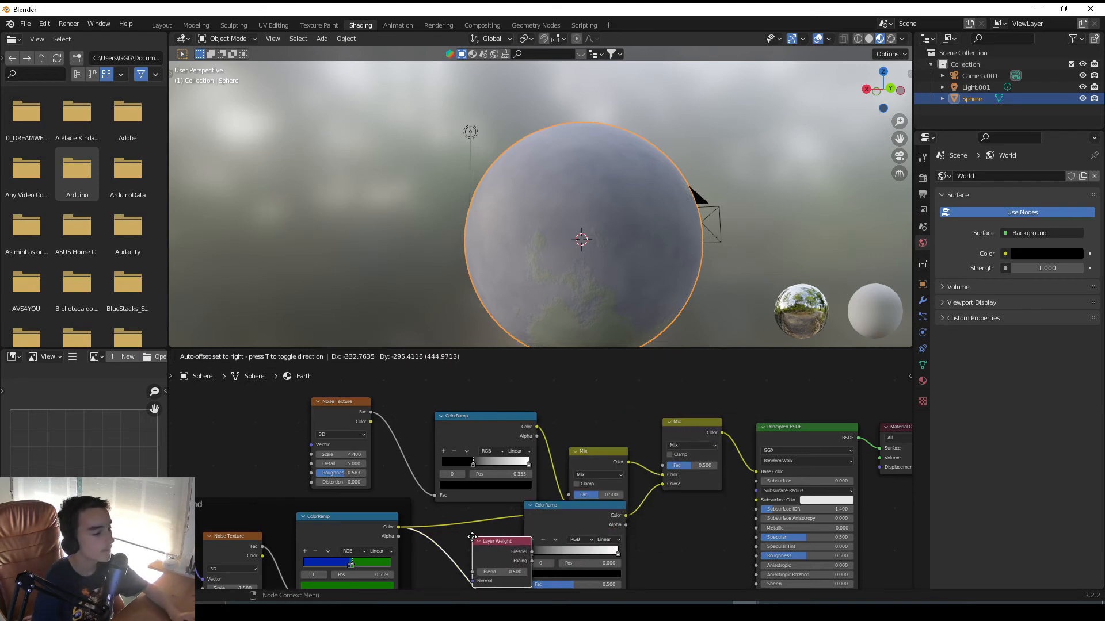
{"action": "left_click", "coordinate": [483, 530]}
Preview the Layer Weight's Fresnel output on the sphere and examine its shading from the centre to the rim.
{"action": "middle_click_drag", "start_coordinate": [567, 539], "coordinate": [586, 494]}
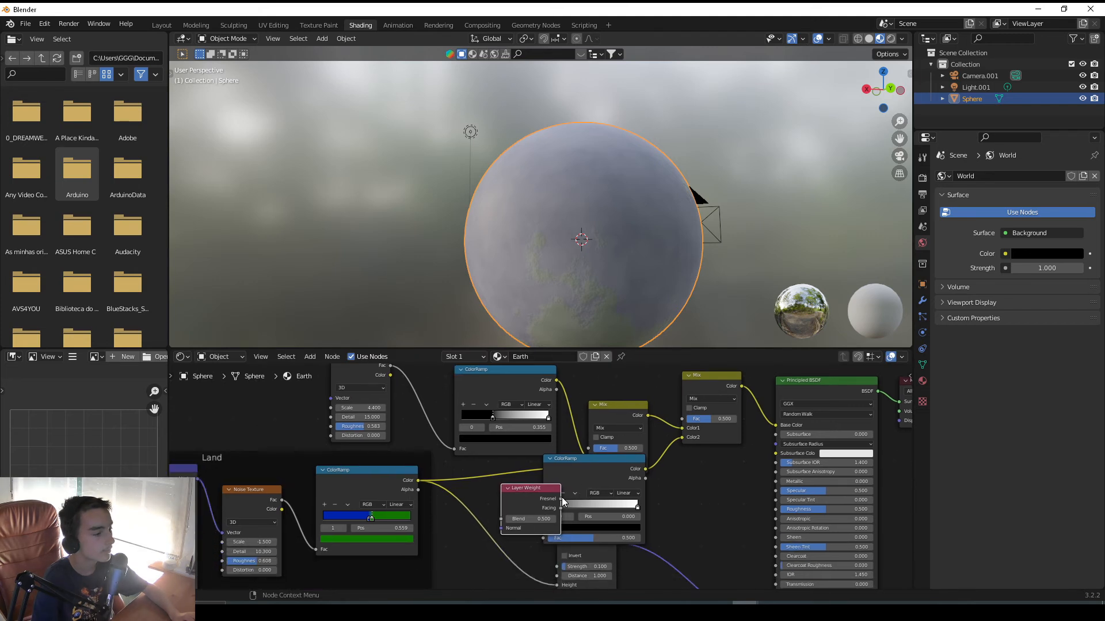
{"action": "middle_click_drag", "start_coordinate": [563, 499], "coordinate": [571, 440]}
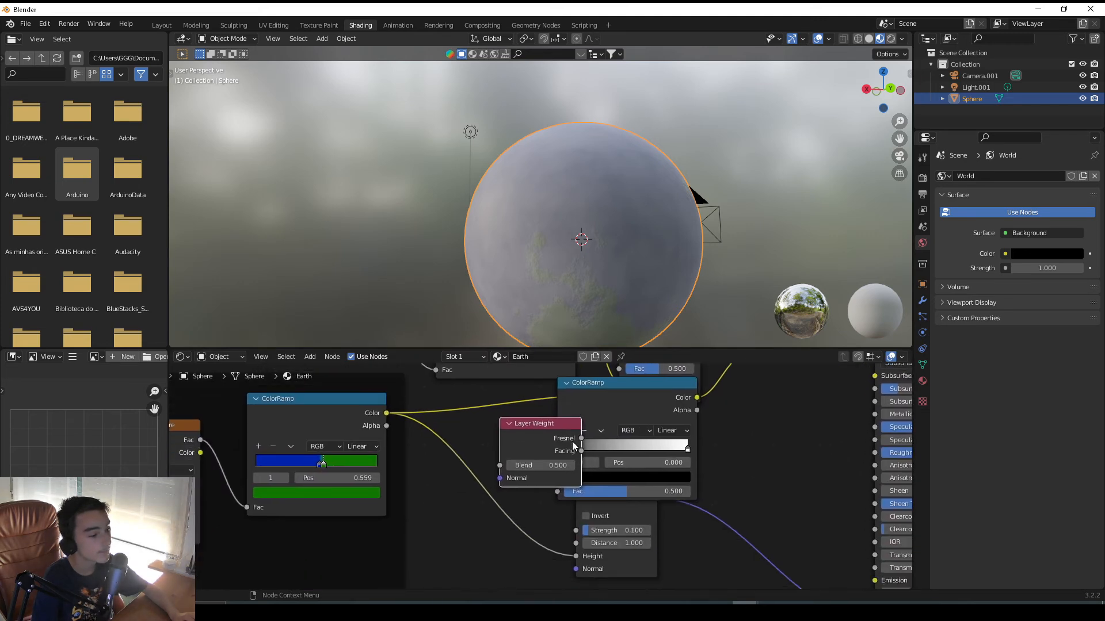
{"action": "scroll", "coordinate": [526, 429], "scroll_direction": "up", "scroll_amount": 2}
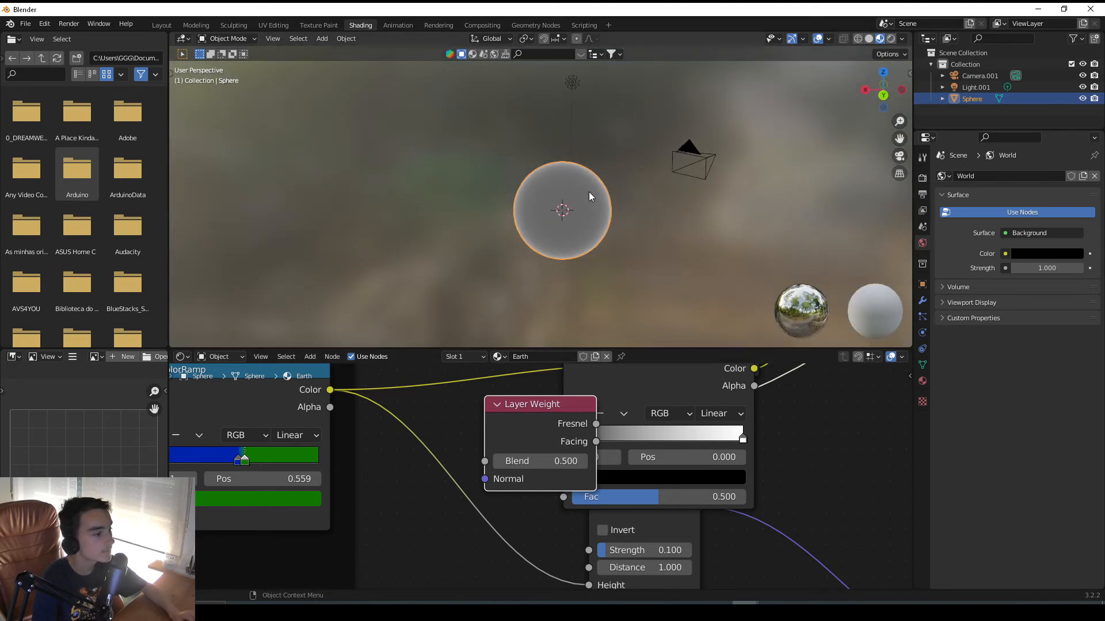
{"action": "scroll", "coordinate": [592, 192], "scroll_direction": "up", "scroll_amount": 4}
{"action": "middle_click_drag", "start_coordinate": [592, 192], "coordinate": [584, 286]}
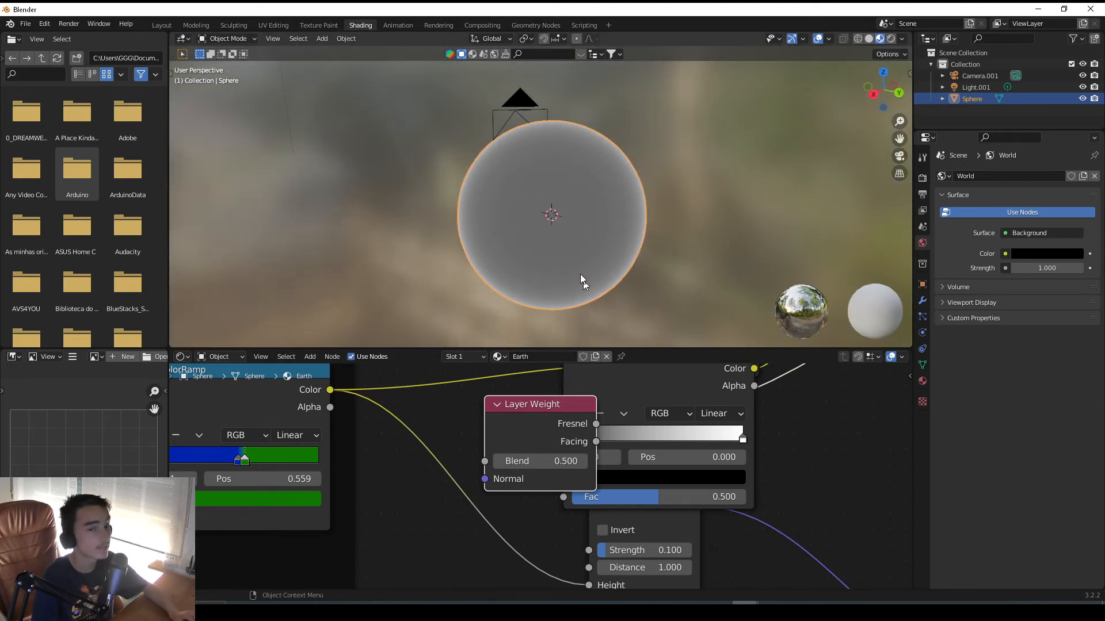
{"action": "scroll", "coordinate": [580, 273], "scroll_direction": "up", "scroll_amount": 4}
{"action": "middle_click_drag", "start_coordinate": [557, 206], "coordinate": [584, 238], "text": "shift"}
{"action": "scroll", "coordinate": [640, 107], "scroll_direction": "up", "scroll_amount": 3}
{"action": "middle_click_drag", "start_coordinate": [609, 122], "coordinate": [540, 112], "text": "shift"}
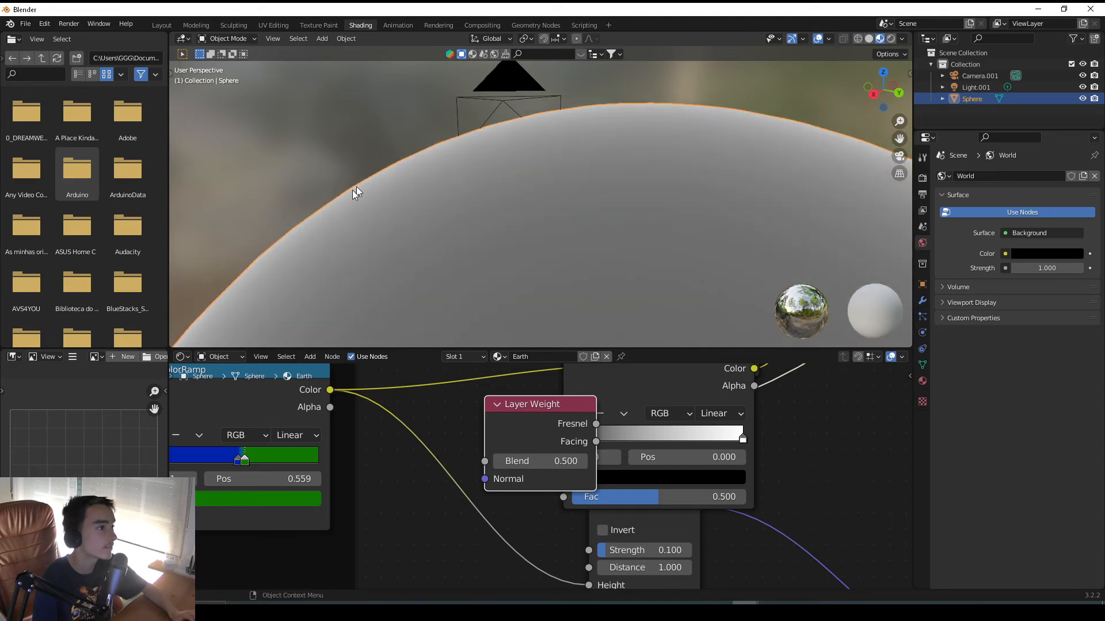
{"action": "key", "text": "KP_Decimal"}
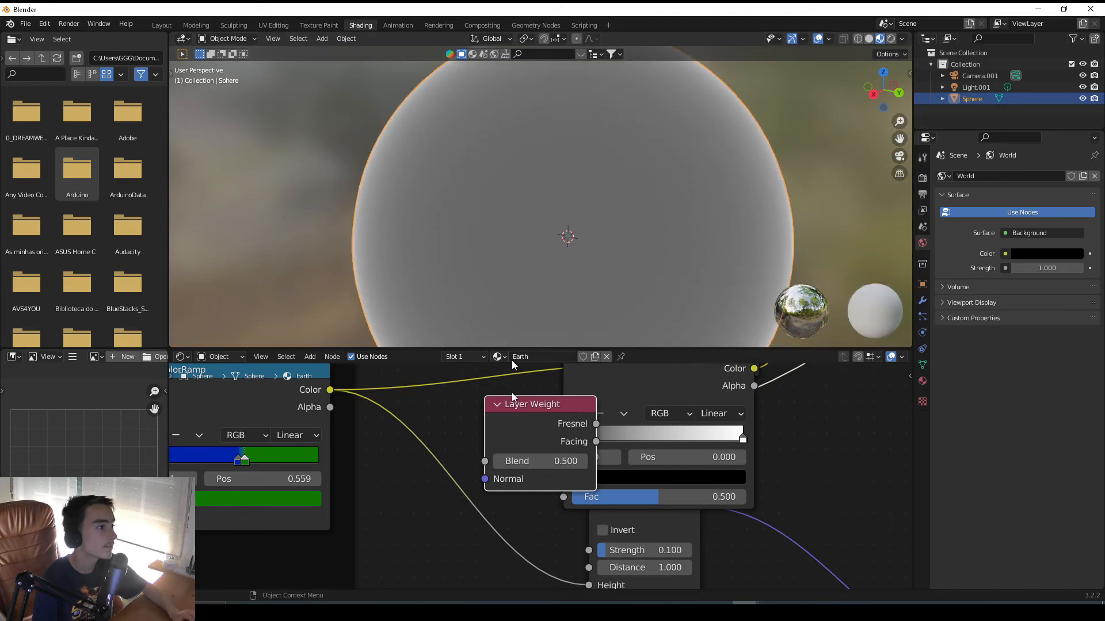
Connect the Layer Weight's Fresnel output to the new ColorRamp's Fac and preview the second Mix node on the sphere.
{"action": "scroll", "coordinate": [496, 429], "scroll_direction": "down", "scroll_amount": 1}
{"action": "left_click_drag", "start_coordinate": [496, 430], "coordinate": [512, 471]}
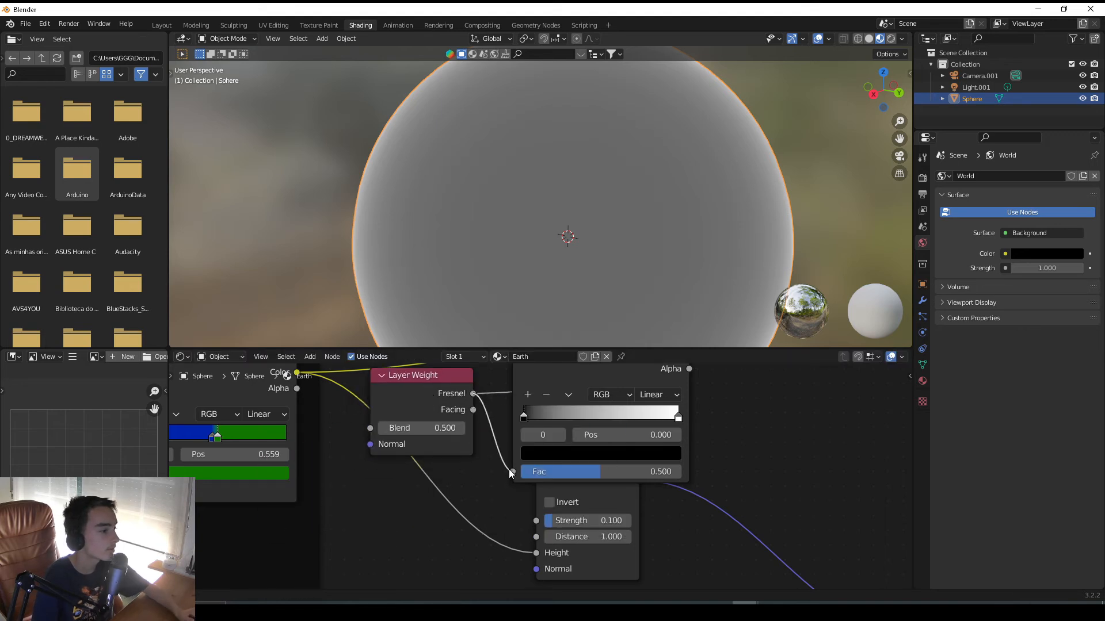
{"action": "scroll", "coordinate": [554, 475], "scroll_direction": "down", "scroll_amount": 4}
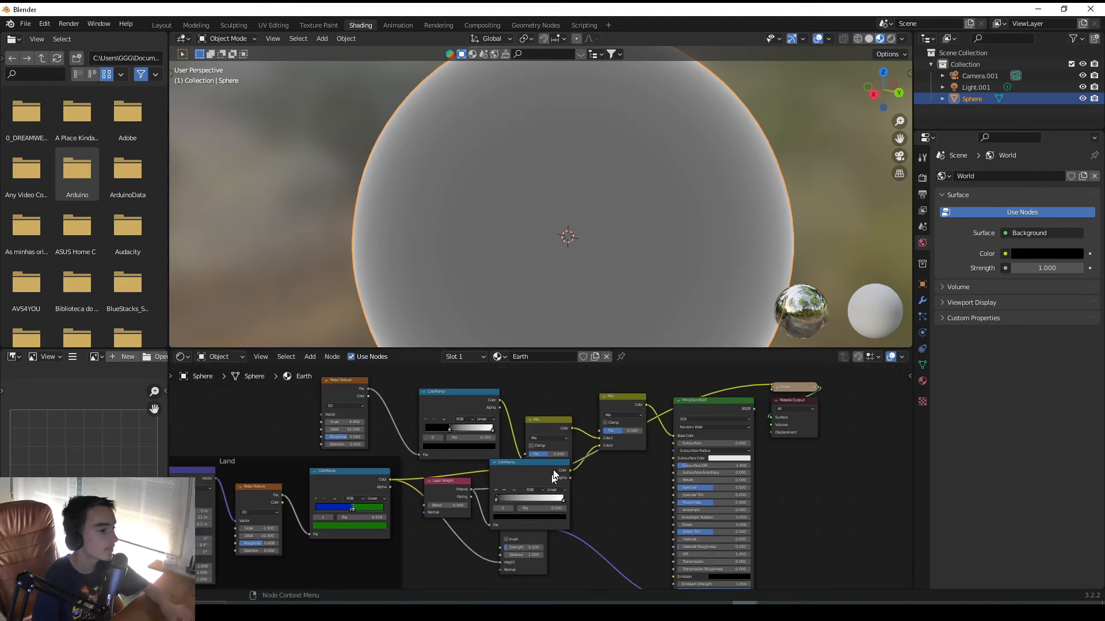
{"action": "left_click", "coordinate": [619, 395]}
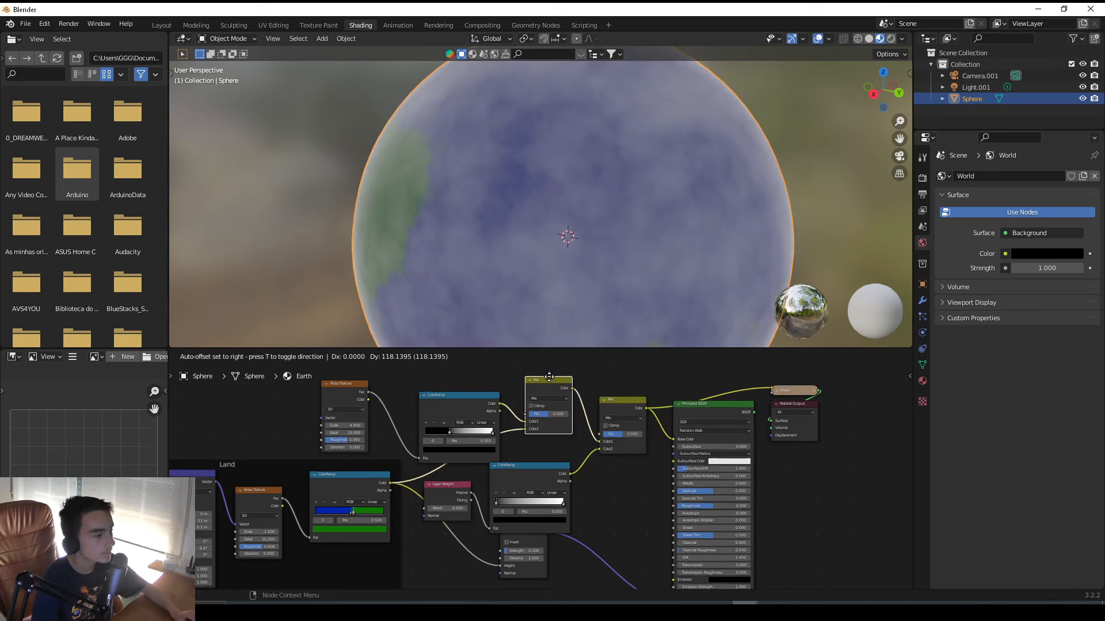
Spread out the first Mix node, the Layer Weight node and its ColorRamp so they do not overlap.
{"action": "scroll", "coordinate": [550, 425], "scroll_direction": "down", "scroll_amount": 5, "text": "shift"}
{"action": "left_click_drag", "start_coordinate": [546, 453], "coordinate": [484, 495]}
{"action": "middle_click_drag", "start_coordinate": [547, 488], "coordinate": [596, 506]}
{"action": "left_click_drag", "start_coordinate": [616, 403], "coordinate": [646, 426]}
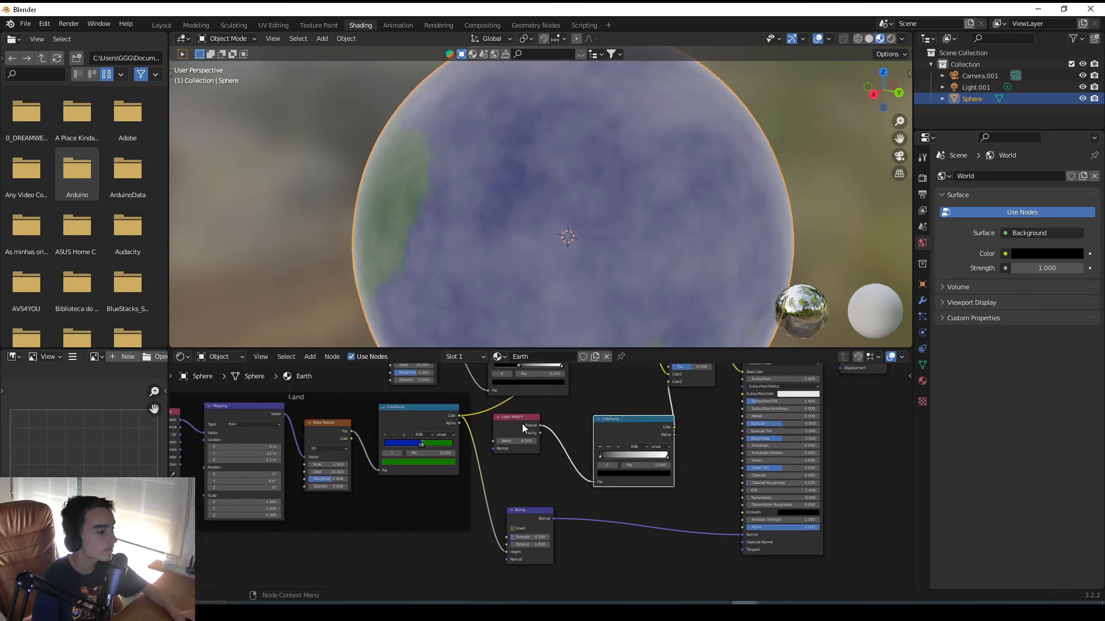
{"action": "left_click", "coordinate": [522, 424]}
Change the white stop of the Layer Weight's ColorRamp to blue, trying 004EFF and settling on a lighter azure.
{"action": "scroll", "coordinate": [541, 322], "scroll_direction": "down", "scroll_amount": 3}
{"action": "scroll", "coordinate": [627, 485], "scroll_direction": "up", "scroll_amount": 2}
{"action": "middle_click_drag", "start_coordinate": [655, 451], "coordinate": [557, 453]}
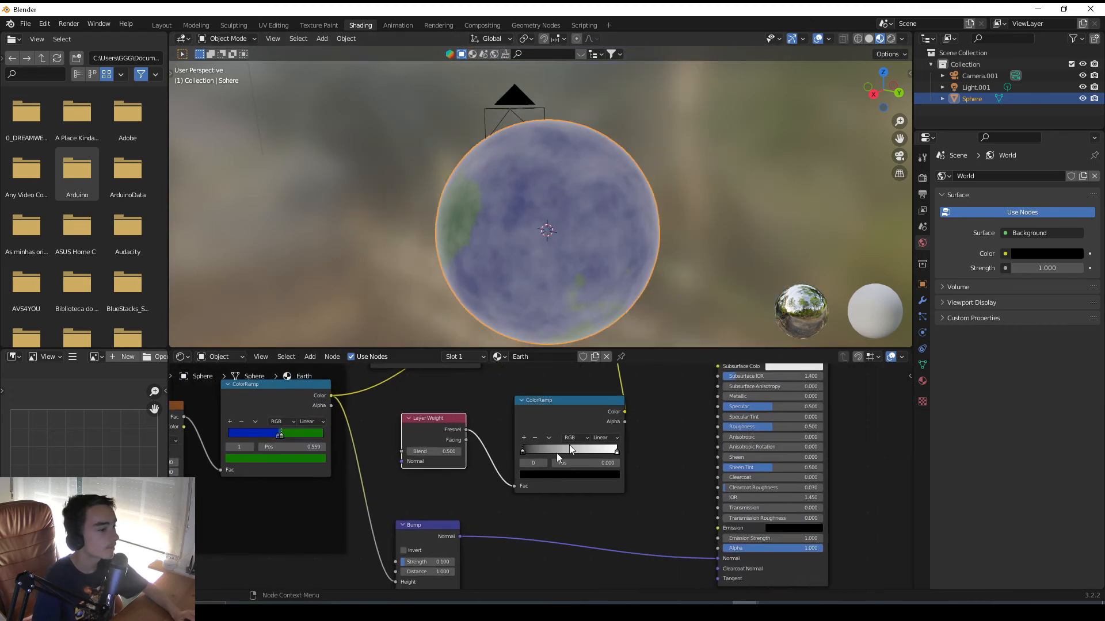
{"action": "left_click", "coordinate": [615, 453]}
{"action": "left_click", "coordinate": [589, 476]}
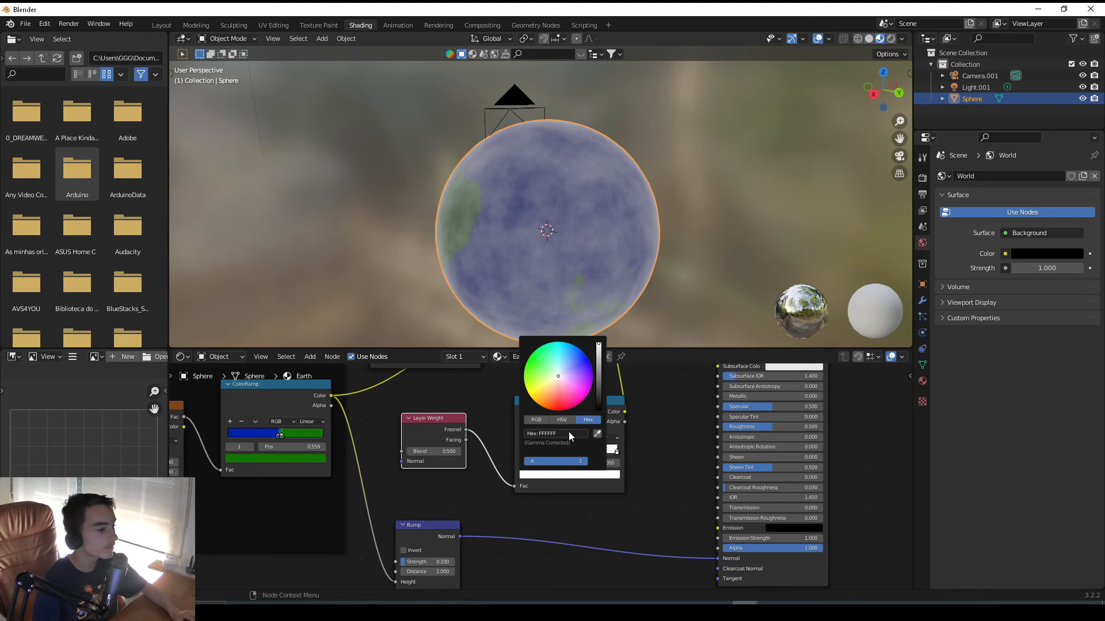
{"action": "left_click_drag", "start_coordinate": [578, 359], "coordinate": [578, 351]}
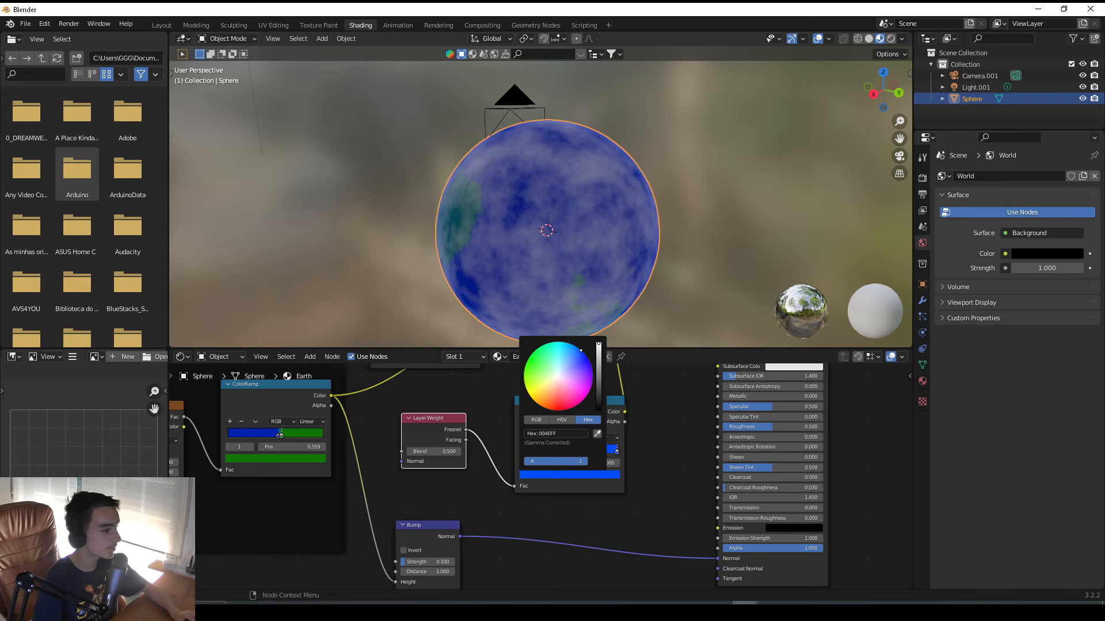
{"action": "scroll", "coordinate": [556, 233], "scroll_direction": "up", "scroll_amount": 3}
{"action": "scroll", "coordinate": [539, 473], "scroll_direction": "up", "scroll_amount": 2}
{"action": "left_click", "coordinate": [592, 474]}
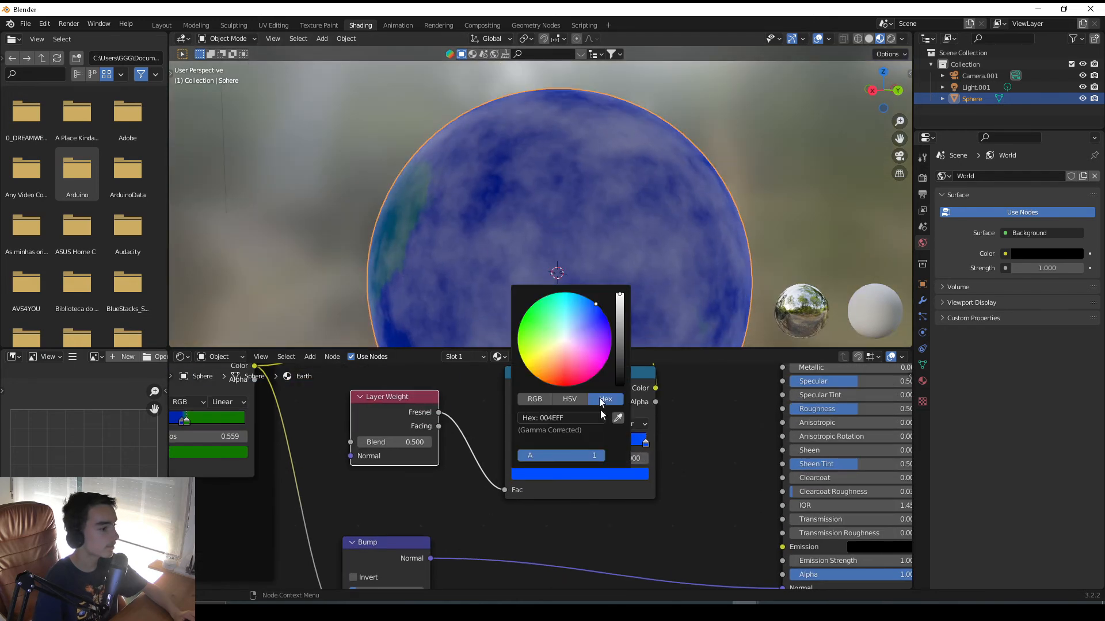
{"action": "left_click_drag", "start_coordinate": [593, 306], "coordinate": [585, 297]}
Check the blue tint around the planet and set the second Mix node's Fac to 0.525.
{"action": "middle_click_drag", "start_coordinate": [460, 249], "coordinate": [570, 236]}
{"action": "scroll", "coordinate": [501, 271], "scroll_direction": "down", "scroll_amount": 5}
{"action": "middle_click_drag", "start_coordinate": [509, 317], "coordinate": [632, 242], "text": "shift"}
{"action": "scroll", "coordinate": [583, 224], "scroll_direction": "down", "scroll_amount": 3}
{"action": "scroll", "coordinate": [485, 272], "scroll_direction": "up", "scroll_amount": 6}
{"action": "scroll", "coordinate": [629, 496], "scroll_direction": "down", "scroll_amount": 5}
{"action": "middle_click_drag", "start_coordinate": [612, 411], "coordinate": [627, 471]}
{"action": "scroll", "coordinate": [597, 478], "scroll_direction": "up", "scroll_amount": 5}
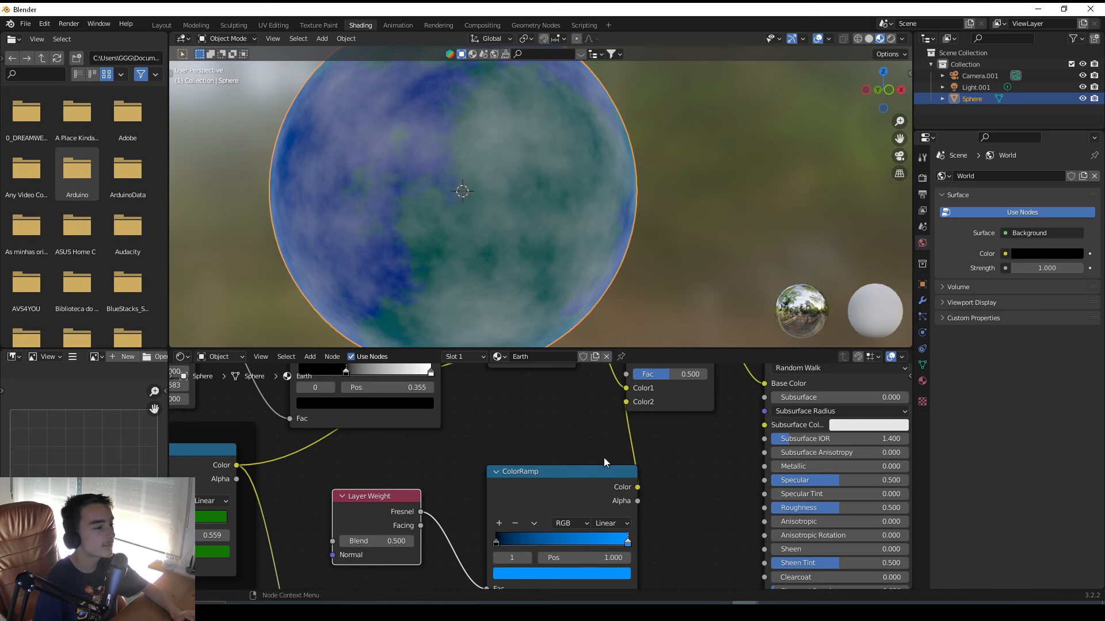
{"action": "middle_click_drag", "start_coordinate": [631, 408], "coordinate": [616, 539]}
{"action": "left_click_drag", "start_coordinate": [641, 502], "coordinate": [655, 503]}
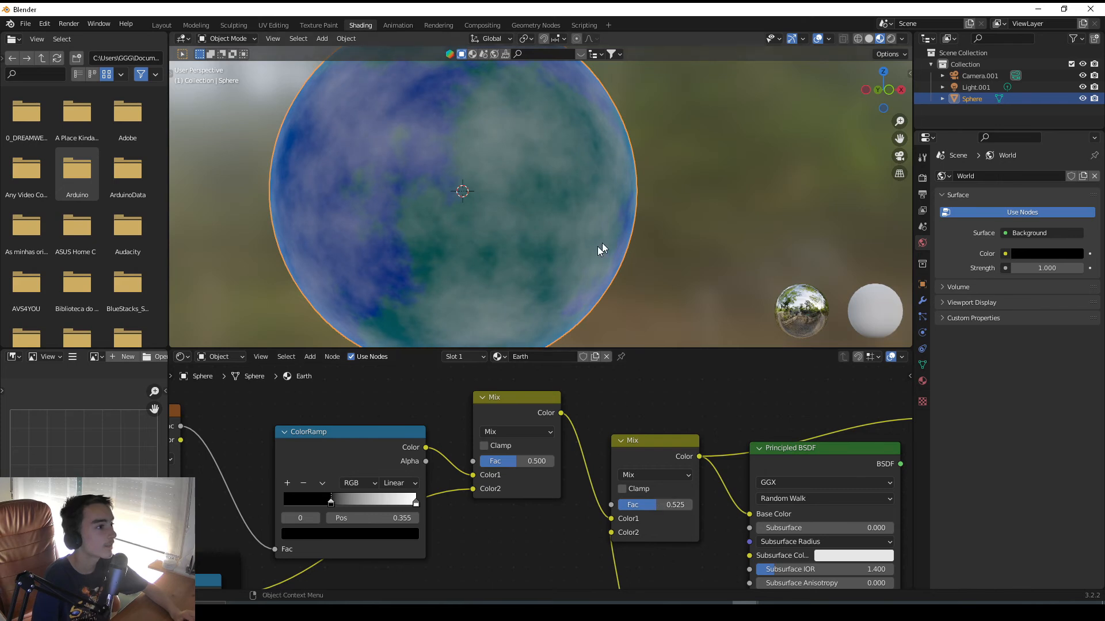
Check the planet's framing and colours through the camera view.
{"action": "scroll", "coordinate": [597, 247], "scroll_direction": "down", "scroll_amount": 5}
{"action": "key", "text": "KP_0"}
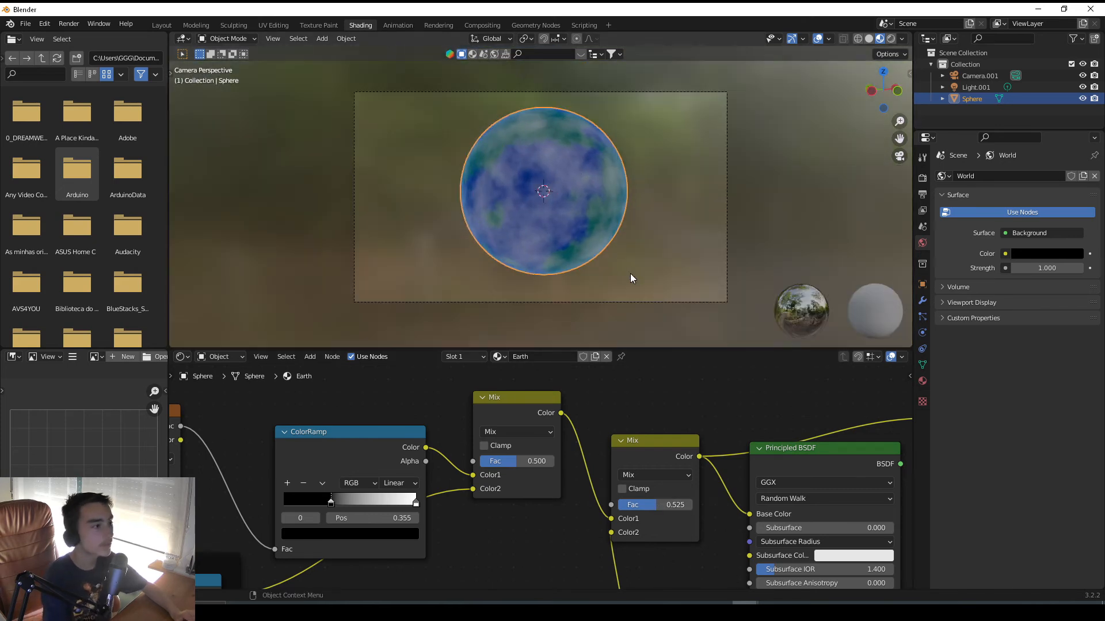
{"action": "scroll", "coordinate": [591, 140], "scroll_direction": "up", "scroll_amount": 6}
{"action": "scroll", "coordinate": [502, 171], "scroll_direction": "down", "scroll_amount": 5}
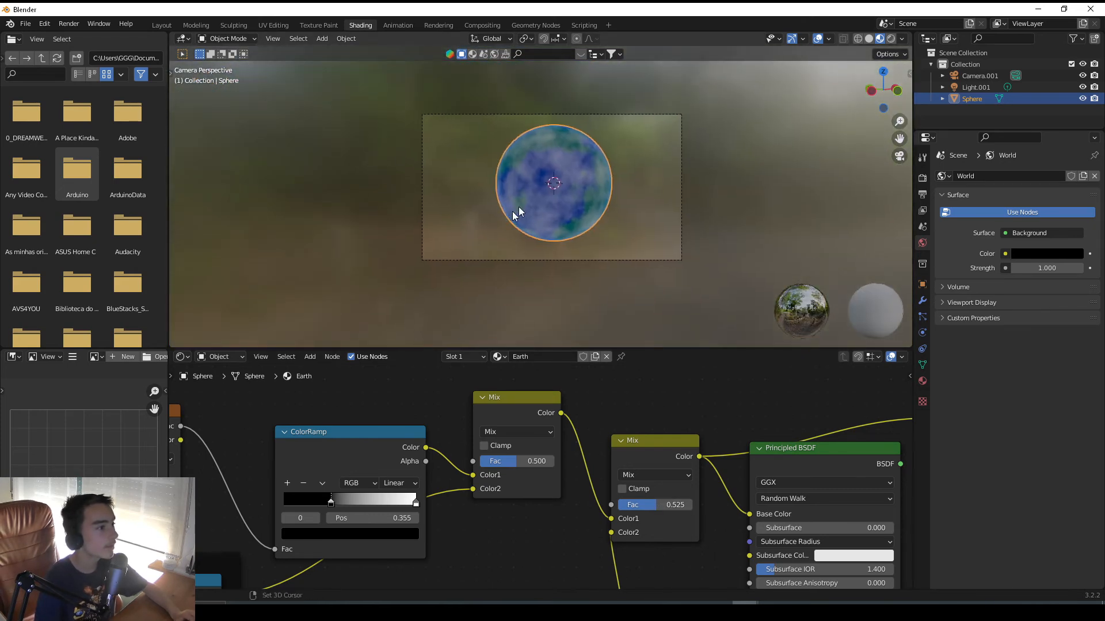
{"action": "scroll", "coordinate": [512, 212], "scroll_direction": "up", "scroll_amount": 4}
Switch the viewport to Rendered shading and inspect the planet from outside the camera view.
{"action": "key", "text": "z"}
{"action": "left_click", "coordinate": [522, 122]}
{"action": "mouse_move", "coordinate": [523, 122]}
{"action": "middle_mouse_down"}
{"action": "mouse_move", "coordinate": [527, 154]}
{"action": "mouse_move", "coordinate": [474, 247]}
{"action": "mouse_move", "coordinate": [569, 227]}
{"action": "mouse_move", "coordinate": [476, 233]}
{"action": "middle_mouse_up"}
{"action": "scroll", "coordinate": [474, 247], "scroll_direction": "down", "scroll_amount": 5}
{"action": "scroll", "coordinate": [476, 233], "scroll_direction": "down", "scroll_amount": 6}
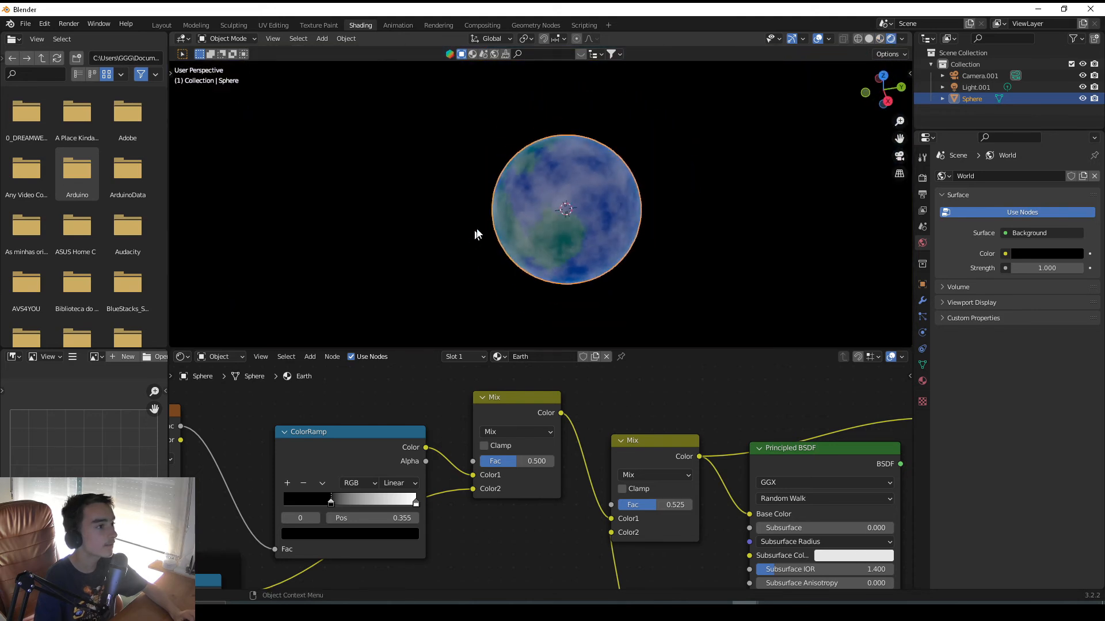
Inspect the planet's surface from other angles outside the camera view.
{"action": "middle_click_drag", "start_coordinate": [594, 245], "coordinate": [567, 251], "text": "shift"}
{"action": "scroll", "coordinate": [600, 212], "scroll_direction": "up", "scroll_amount": 4}
{"action": "middle_click_drag", "start_coordinate": [600, 217], "coordinate": [660, 190]}
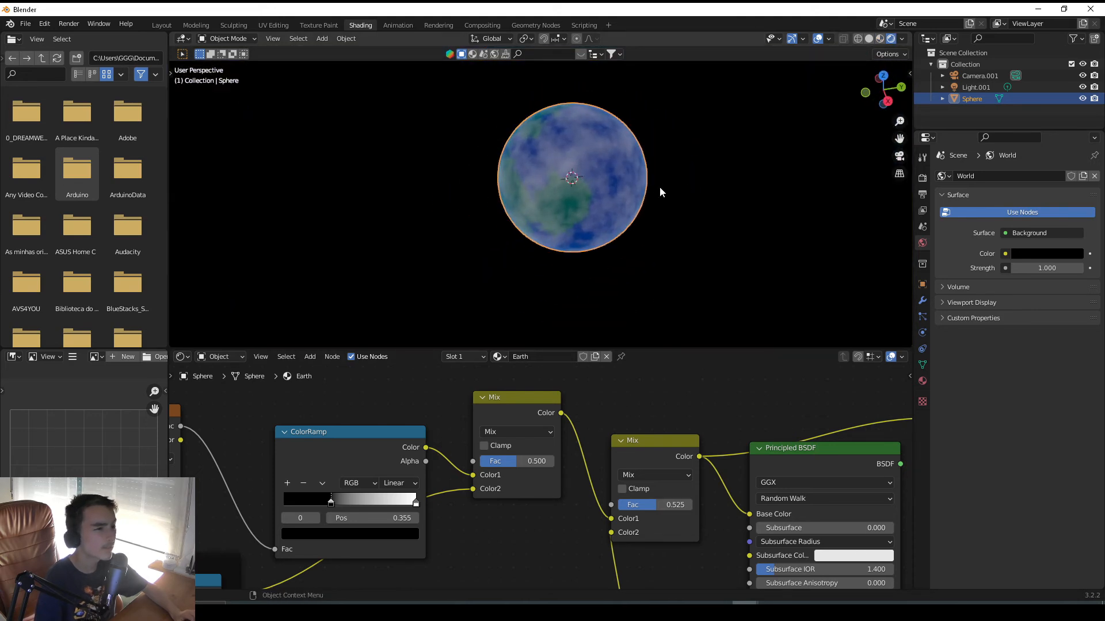
{"action": "scroll", "coordinate": [731, 190], "scroll_direction": "up", "scroll_amount": 2}
Delete the scene light and undo the deletion.
{"action": "left_click", "coordinate": [962, 88]}
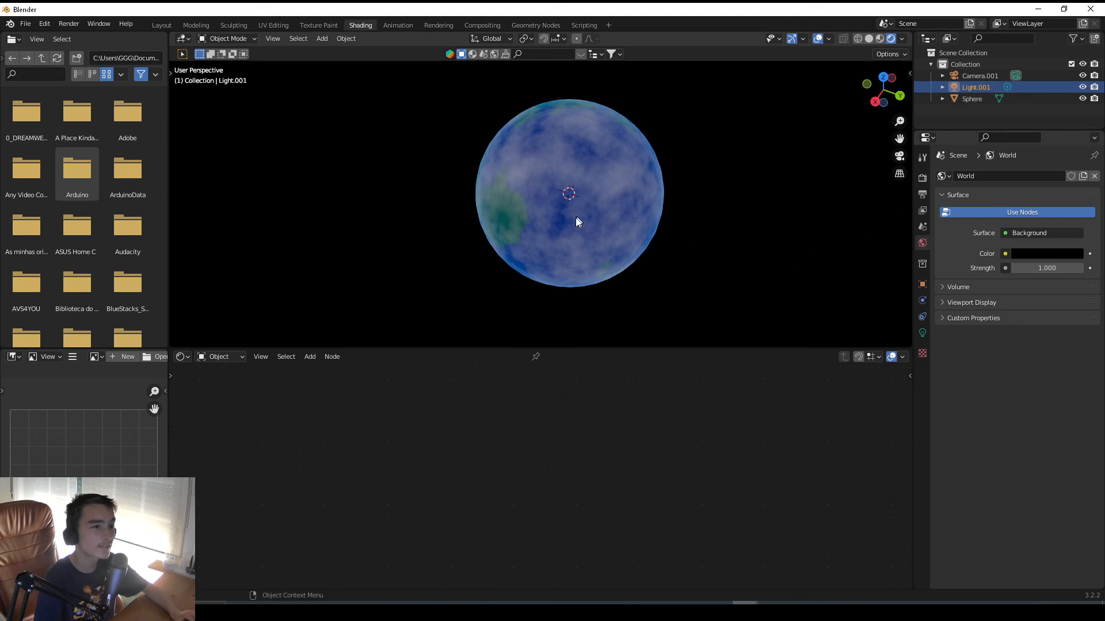
{"action": "key", "text": "Delete"}
{"action": "key", "text": "ctrl+z"}
{"action": "middle_click_drag", "start_coordinate": [560, 250], "coordinate": [561, 180]}
{"action": "scroll", "coordinate": [741, 185], "scroll_direction": "down", "scroll_amount": 4}
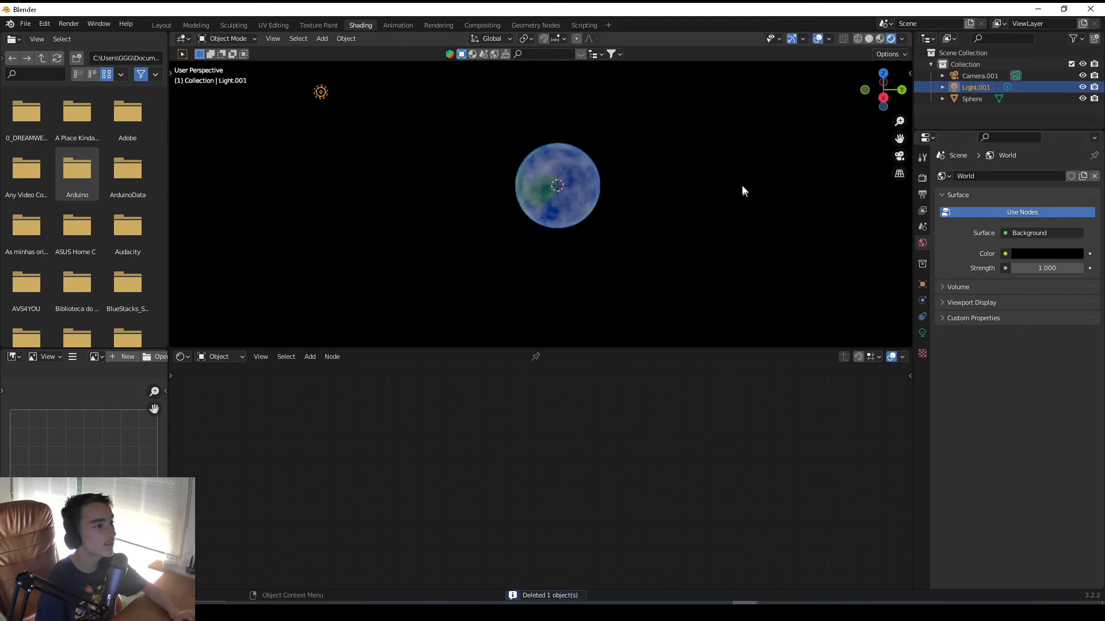
Return to the camera view, select the sphere and connect its Principled BSDF directly to the Material Output.
{"action": "middle_click_drag", "start_coordinate": [741, 186], "coordinate": [675, 223]}
{"action": "key", "text": "KP_0"}
{"action": "scroll", "coordinate": [639, 219], "scroll_direction": "up", "scroll_amount": 2}
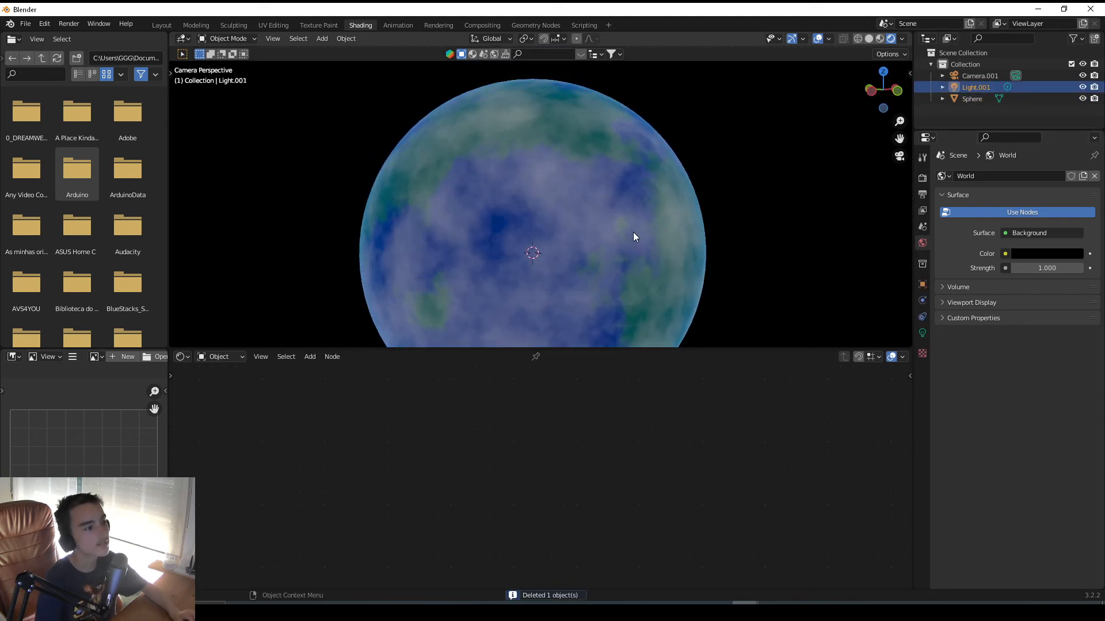
{"action": "scroll", "coordinate": [598, 228], "scroll_direction": "down", "scroll_amount": 2}
{"action": "left_click", "coordinate": [561, 224]}
{"action": "scroll", "coordinate": [557, 498], "scroll_direction": "down", "scroll_amount": 2}
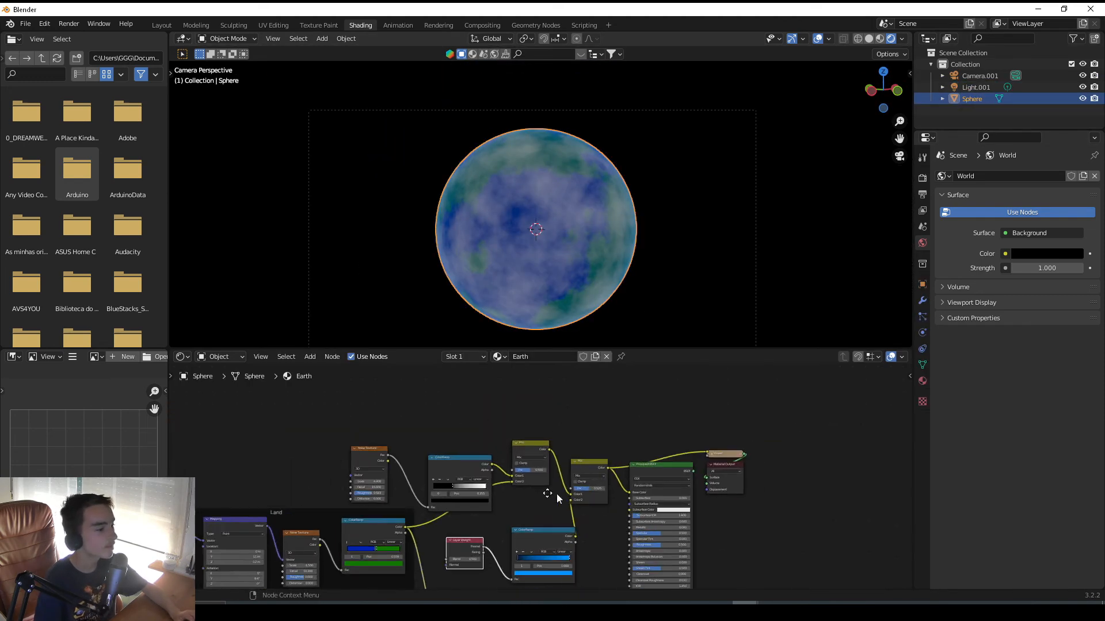
{"action": "scroll", "coordinate": [557, 443], "scroll_direction": "down", "scroll_amount": 5}
{"action": "middle_click_drag", "start_coordinate": [557, 495], "coordinate": [550, 448]}
{"action": "left_click", "coordinate": [574, 427], "text": "ctrl+shift"}
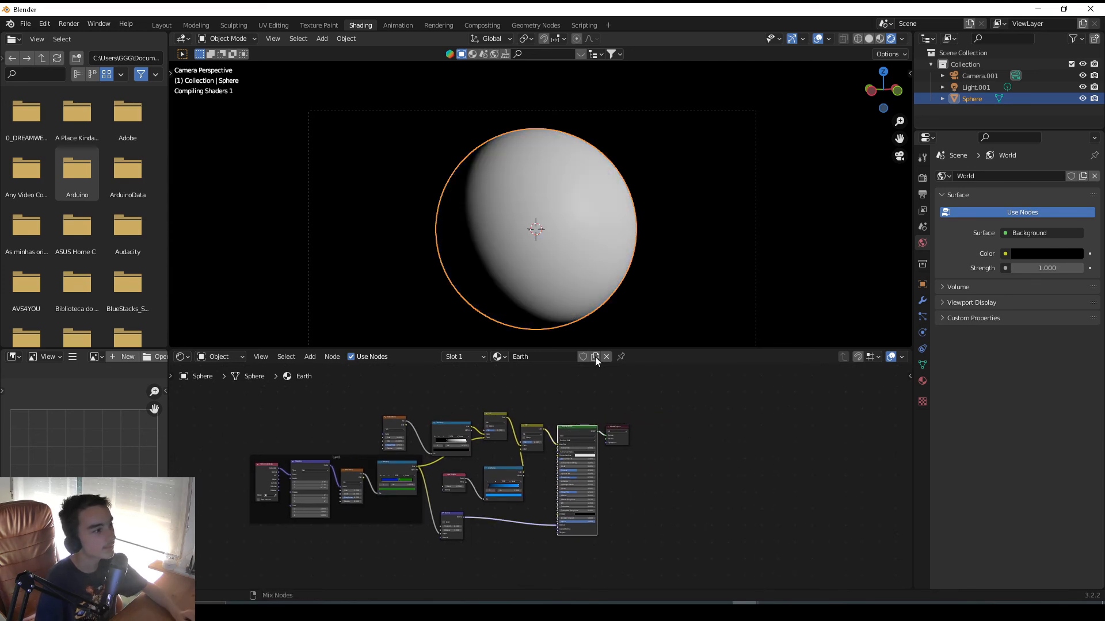
{"action": "scroll", "coordinate": [553, 445], "scroll_direction": "up", "scroll_amount": 2}
{"action": "scroll", "coordinate": [620, 402], "scroll_direction": "up", "scroll_amount": 3}
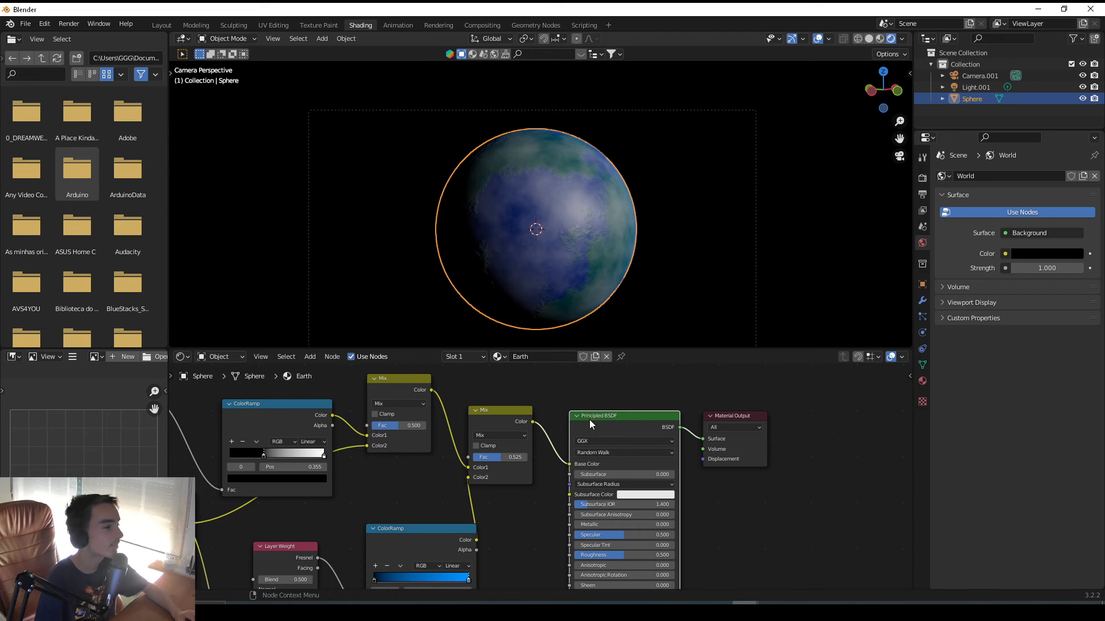
Examine the planet's bump relief, shading and blue rim up close through the camera view.
{"action": "scroll", "coordinate": [566, 192], "scroll_direction": "up", "scroll_amount": 3}
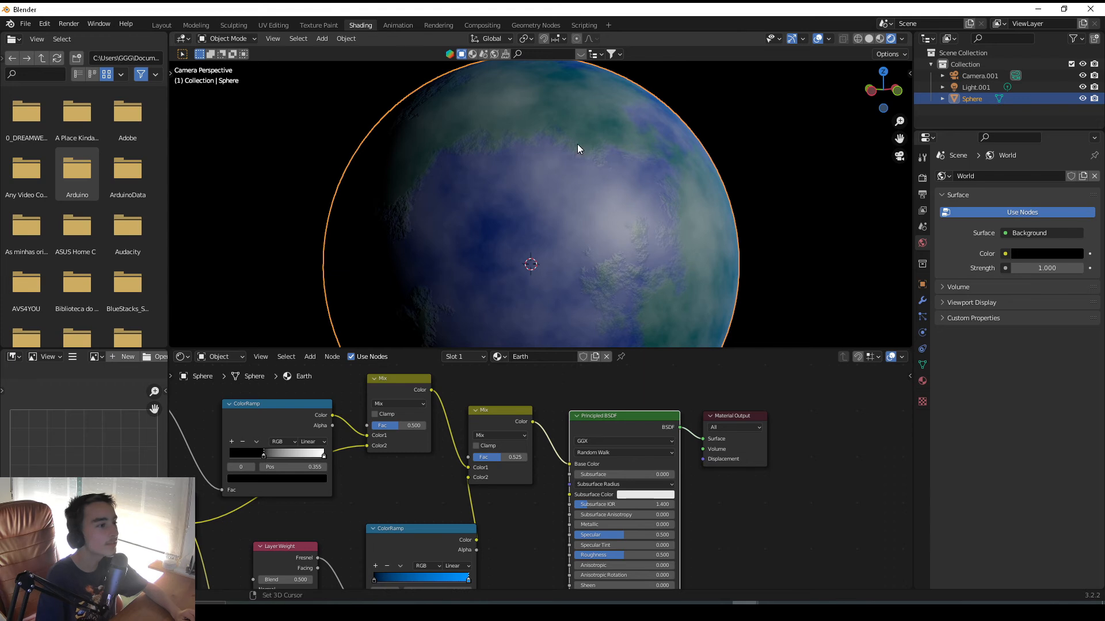
{"action": "scroll", "coordinate": [550, 175], "scroll_direction": "up", "scroll_amount": 5}
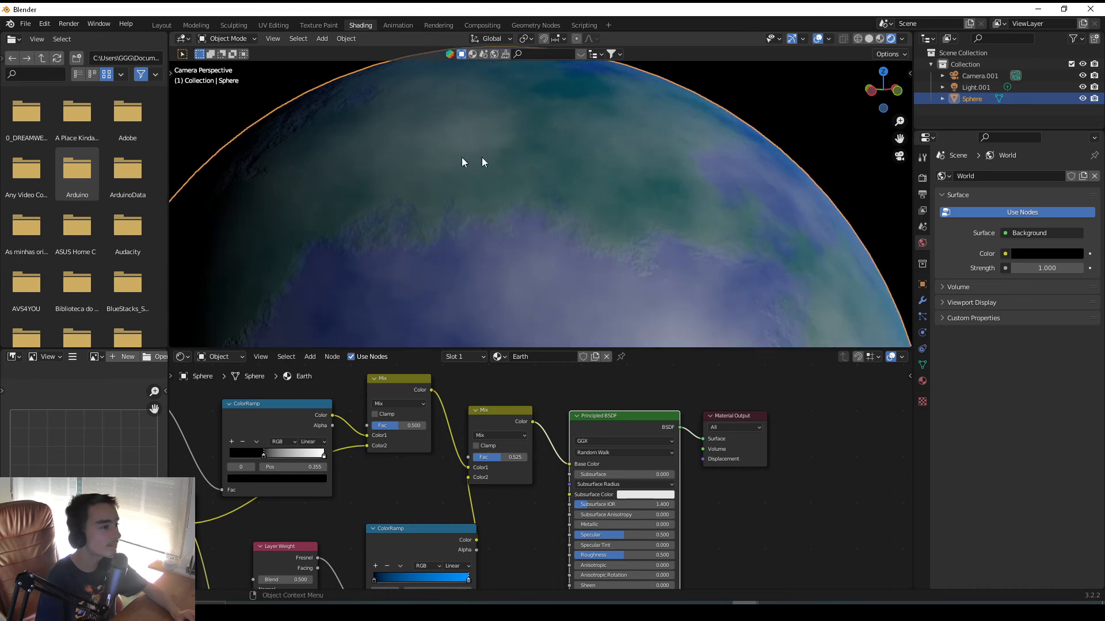
{"action": "middle_click_drag", "start_coordinate": [509, 240], "coordinate": [538, 180], "text": "shift"}
{"action": "scroll", "coordinate": [600, 237], "scroll_direction": "down", "scroll_amount": 6}
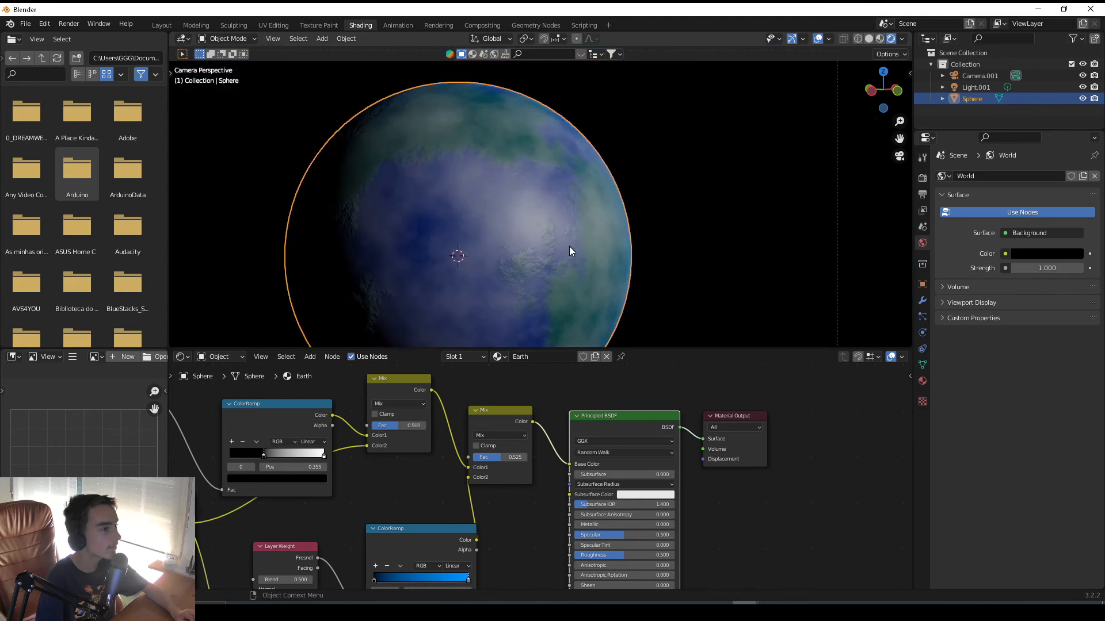
{"action": "scroll", "coordinate": [568, 246], "scroll_direction": "up", "scroll_amount": 4}
{"action": "scroll", "coordinate": [586, 252], "scroll_direction": "down", "scroll_amount": 1}
{"action": "middle_click_drag", "start_coordinate": [571, 92], "coordinate": [696, 246], "text": "shift"}
{"action": "scroll", "coordinate": [556, 160], "scroll_direction": "down", "scroll_amount": 1}
{"action": "middle_click_drag", "start_coordinate": [647, 191], "coordinate": [703, 229], "text": "shift"}
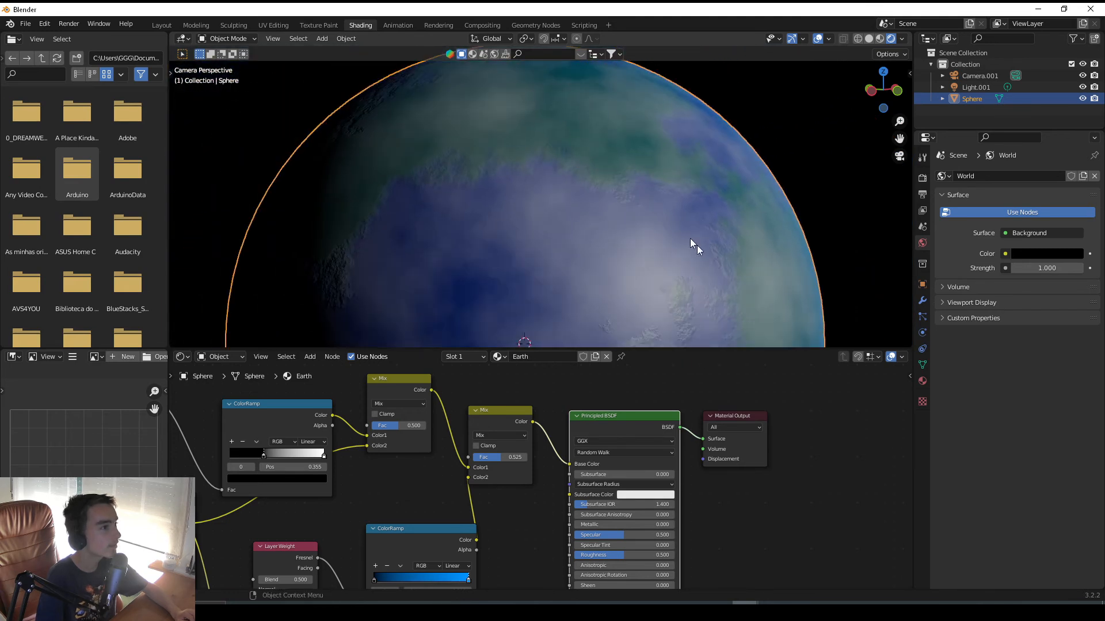
{"action": "scroll", "coordinate": [465, 230], "scroll_direction": "down", "scroll_amount": 4}
{"action": "middle_click_drag", "start_coordinate": [471, 251], "coordinate": [490, 107], "text": "shift"}
{"action": "scroll", "coordinate": [449, 489], "scroll_direction": "up", "scroll_amount": 5}
Add a third stop to the land ColorRamp and place it at position 0.805.
{"action": "middle_click_drag", "start_coordinate": [442, 492], "coordinate": [661, 444]}
{"action": "middle_click_drag", "start_coordinate": [414, 420], "coordinate": [532, 466]}
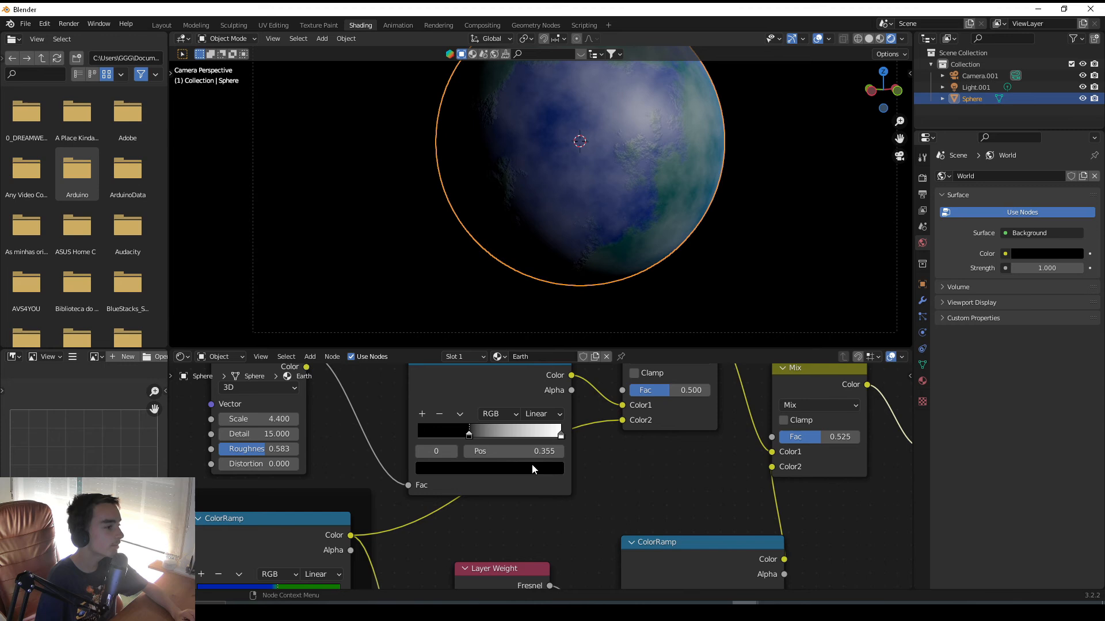
{"action": "scroll", "coordinate": [524, 484], "scroll_direction": "up", "scroll_amount": 3}
{"action": "middle_click_drag", "start_coordinate": [494, 528], "coordinate": [782, 375]}
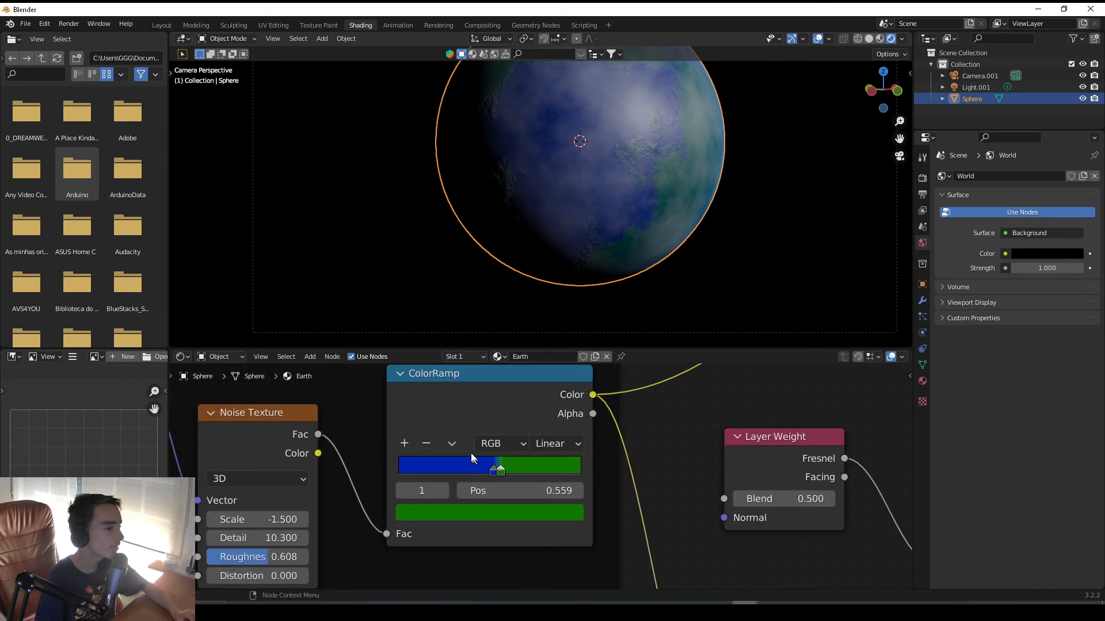
{"action": "left_click", "coordinate": [404, 443]}
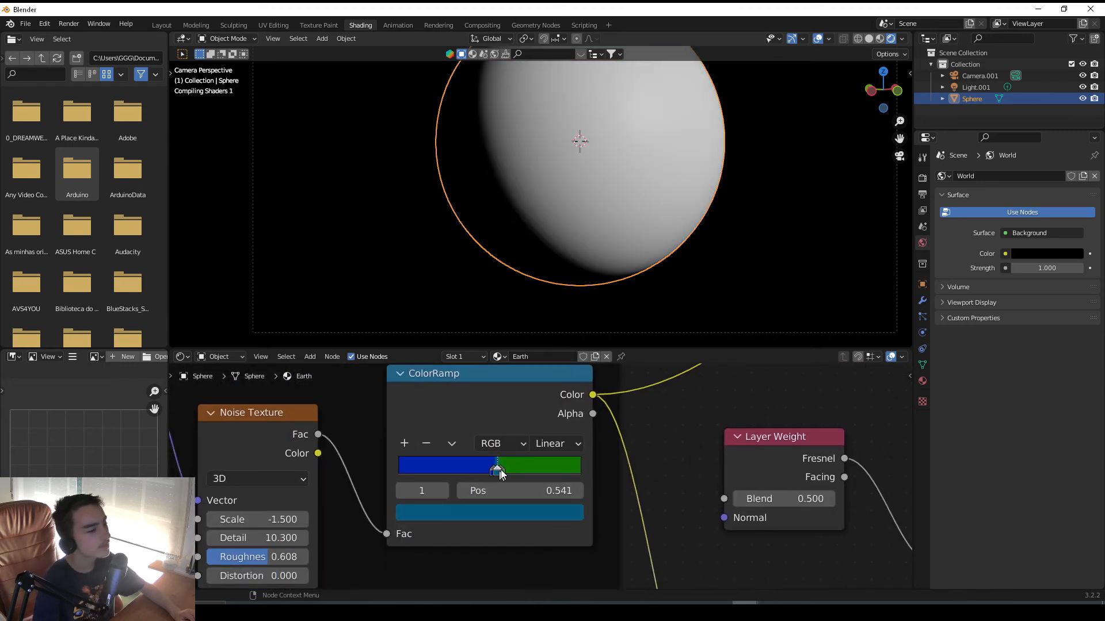
{"action": "left_click_drag", "start_coordinate": [497, 470], "coordinate": [549, 471]}
Set the new land ColorRamp stop's colour to hex 819882.
{"action": "left_click", "coordinate": [548, 516]}
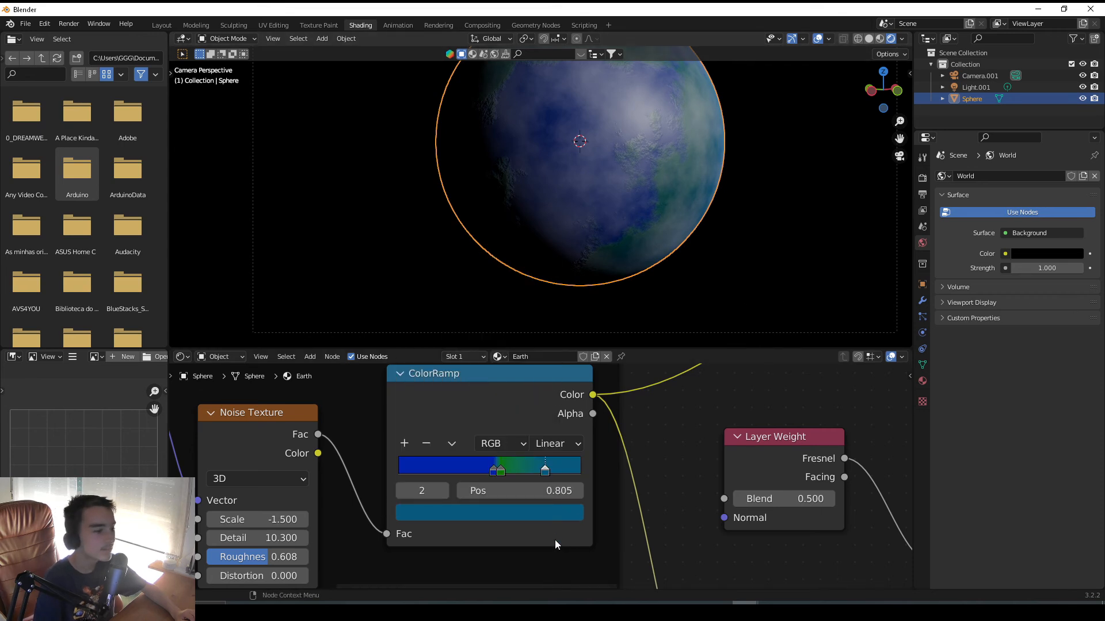
{"action": "left_click", "coordinate": [538, 510]}
{"action": "left_click_drag", "start_coordinate": [485, 270], "coordinate": [455, 269]}
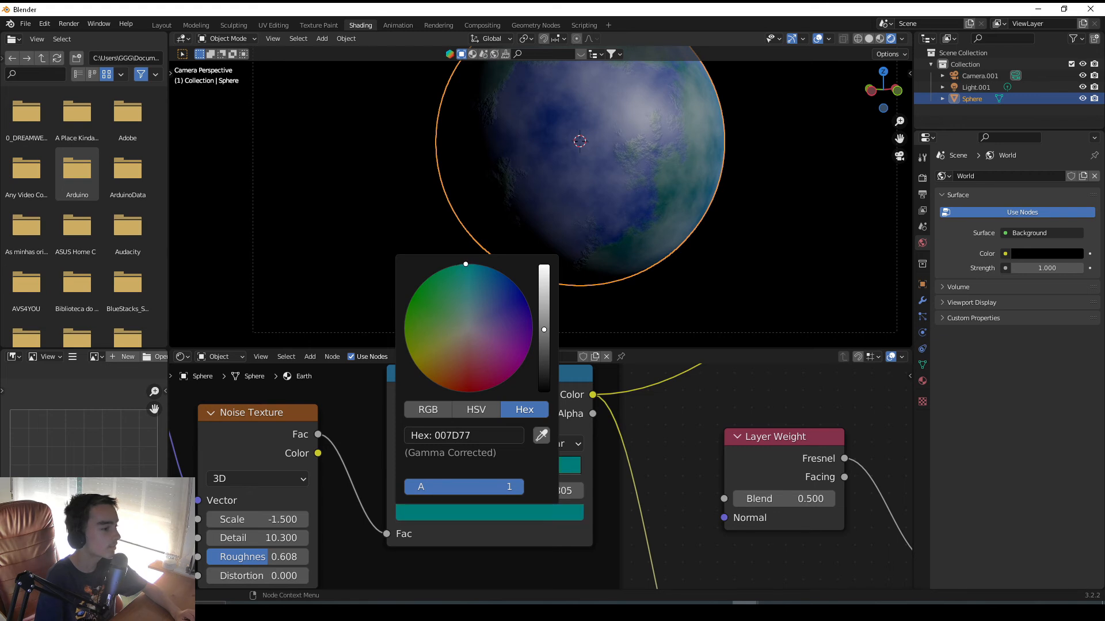
{"action": "left_click", "coordinate": [460, 438]}
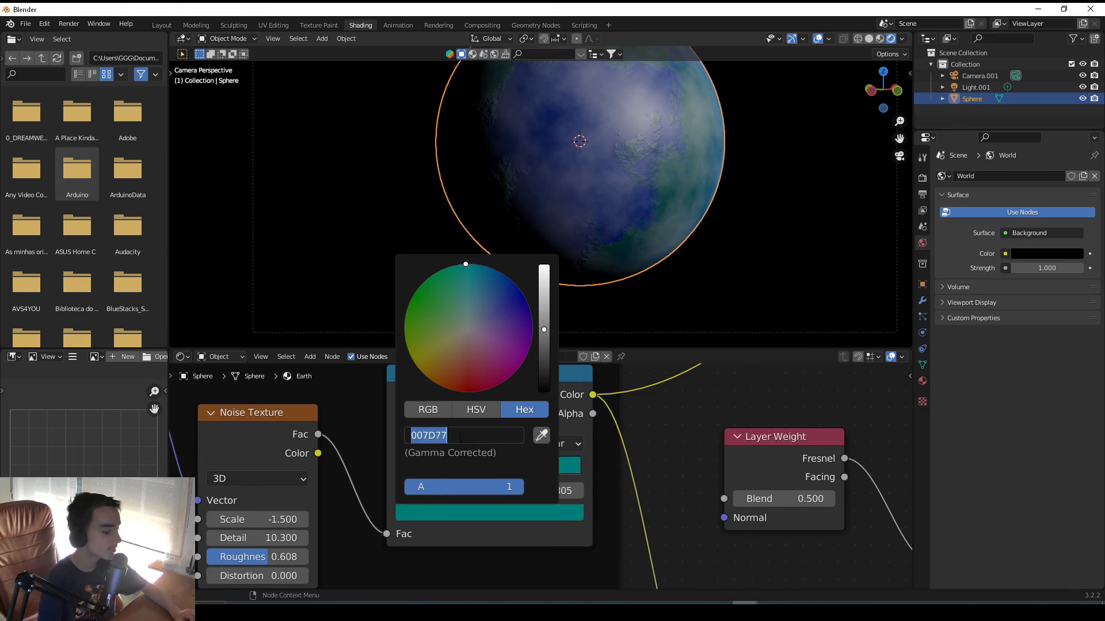
{"action": "key", "text": "BackSpace"}
{"action": "type", "text": "81988"}
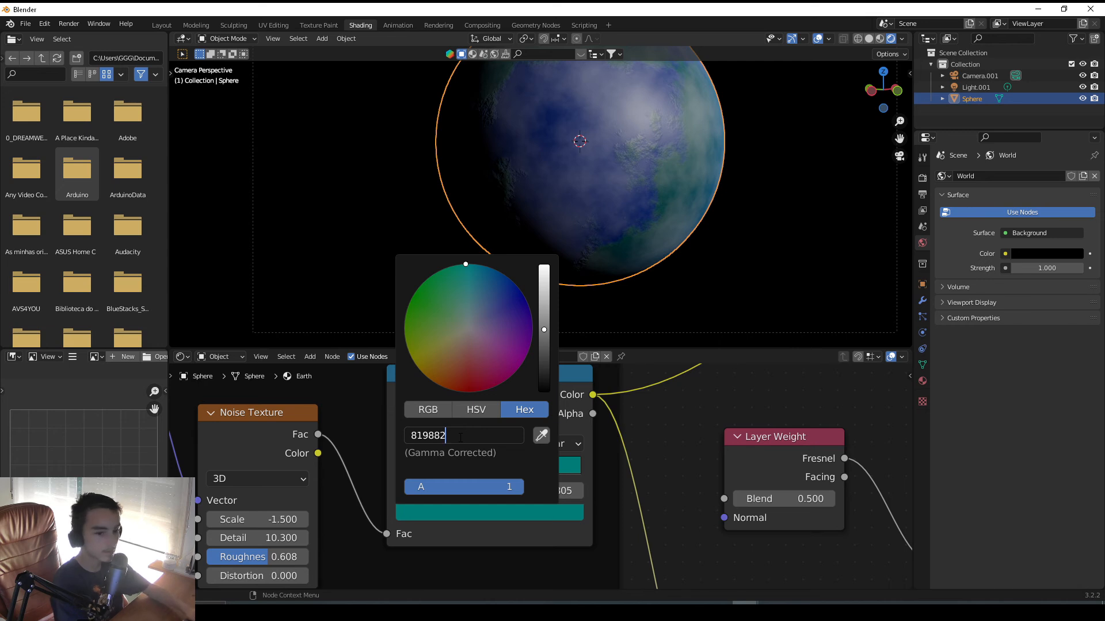
{"action": "type", "text": "2"}
{"action": "key", "text": "Return"}
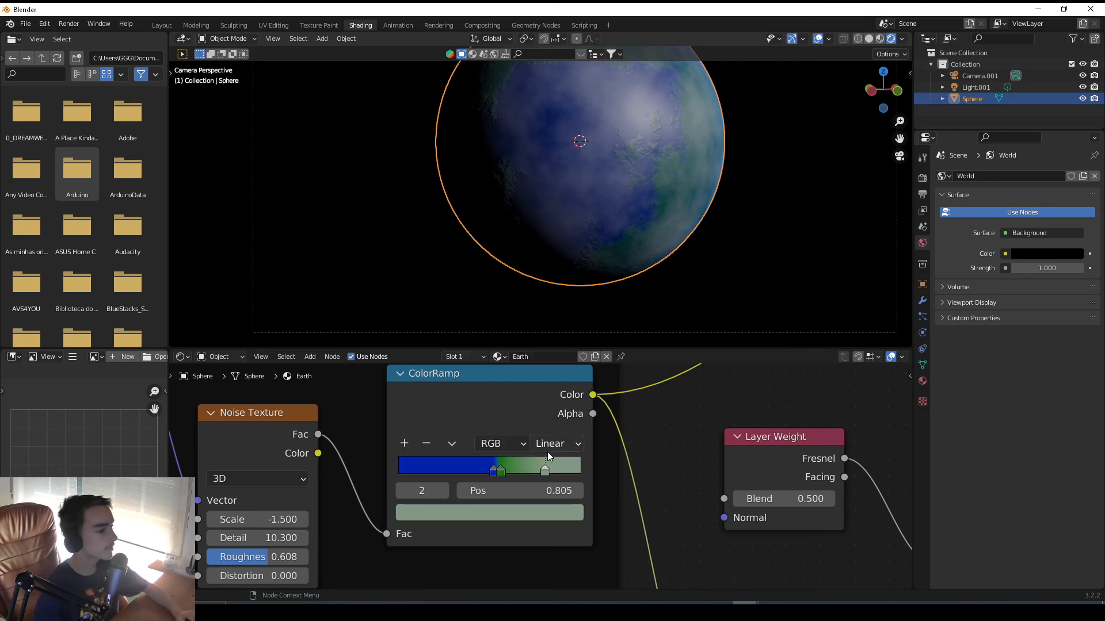
Move the grey-green land stop to position 0.759 and check the planet's land colours through the camera.
{"action": "mouse_move", "coordinate": [544, 477]}
{"action": "left_mouse_down"}
{"action": "mouse_move", "coordinate": [549, 488]}
{"action": "mouse_move", "coordinate": [508, 478]}
{"action": "mouse_move", "coordinate": [534, 478]}
{"action": "left_mouse_up"}
{"action": "middle_click_drag", "start_coordinate": [651, 292], "coordinate": [526, 251]}
{"action": "scroll", "coordinate": [536, 213], "scroll_direction": "up", "scroll_amount": 2}
{"action": "key", "text": "KP_0"}
{"action": "key", "text": "KP_0"}
{"action": "scroll", "coordinate": [575, 178], "scroll_direction": "up", "scroll_amount": 1}
{"action": "middle_click_drag", "start_coordinate": [589, 157], "coordinate": [487, 215], "text": "shift"}
{"action": "scroll", "coordinate": [495, 211], "scroll_direction": "down", "scroll_amount": 4}
{"action": "middle_click_drag", "start_coordinate": [546, 191], "coordinate": [494, 240], "text": "shift"}
{"action": "scroll", "coordinate": [498, 201], "scroll_direction": "down", "scroll_amount": 3}
{"action": "scroll", "coordinate": [506, 241], "scroll_direction": "up", "scroll_amount": 3}
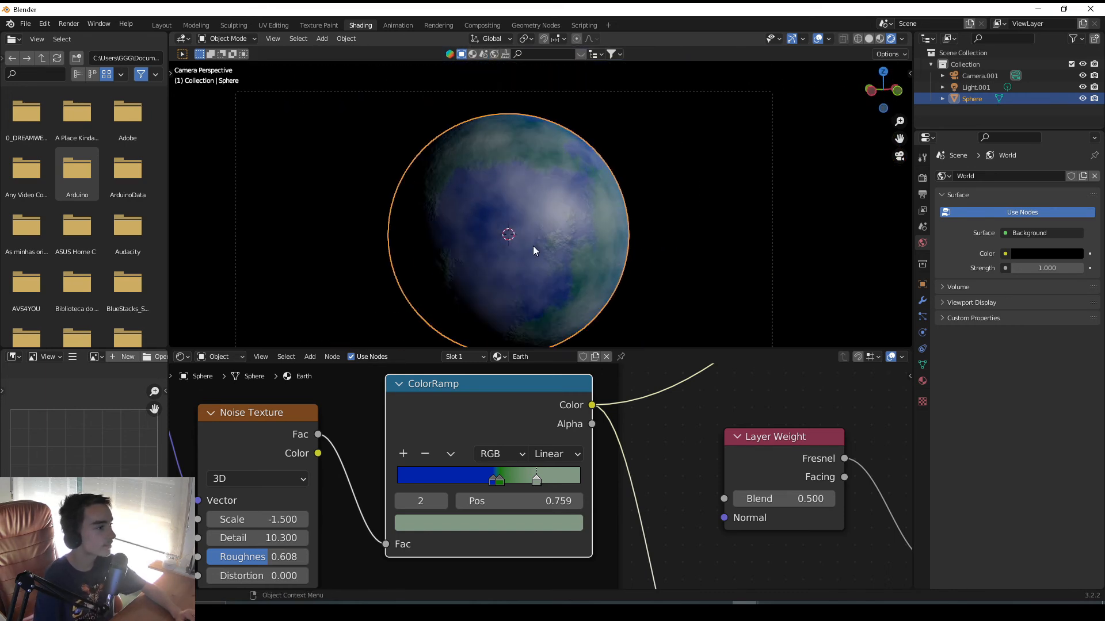
Deselect the sphere and switch the shader editor from Object to World.
{"action": "left_click", "coordinate": [664, 237]}
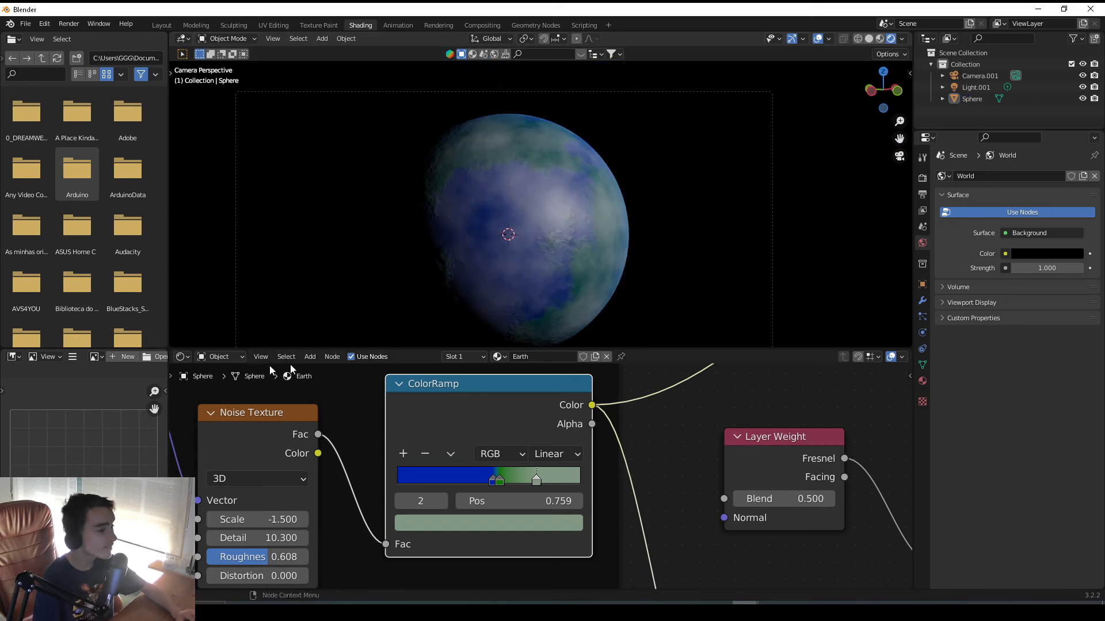
{"action": "left_click", "coordinate": [223, 358]}
{"action": "left_click", "coordinate": [184, 357]}
{"action": "left_click", "coordinate": [229, 356]}
{"action": "left_click", "coordinate": [230, 357]}
{"action": "left_click", "coordinate": [228, 358]}
{"action": "left_click", "coordinate": [231, 382]}
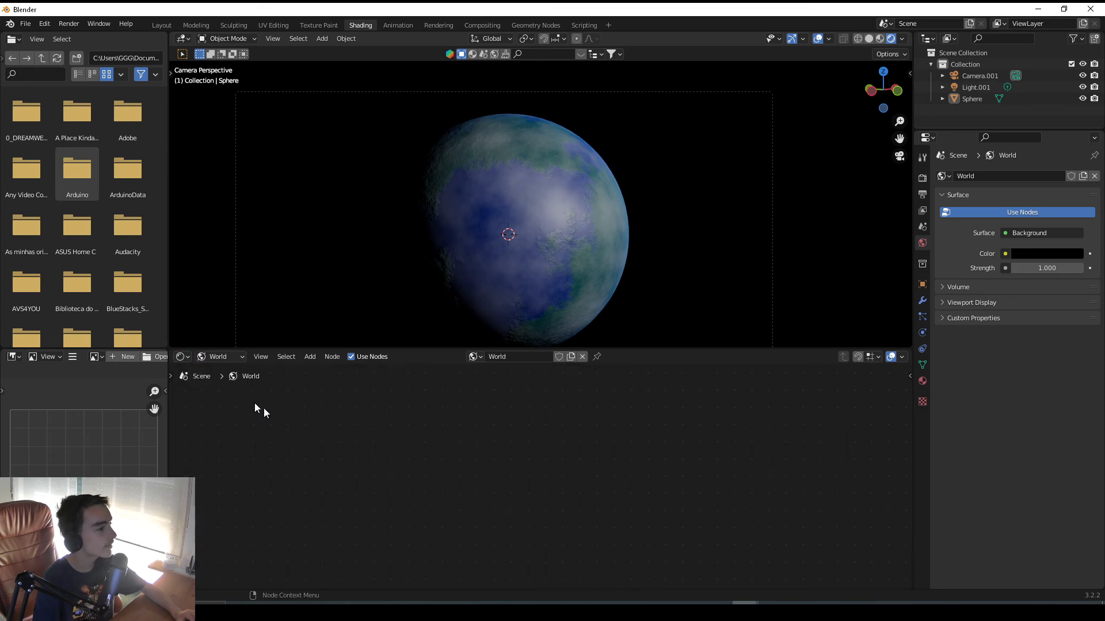
Add a Noise Texture node to the World node tree.
{"action": "key", "text": "shift+a"}
{"action": "type", "text": "nois"}
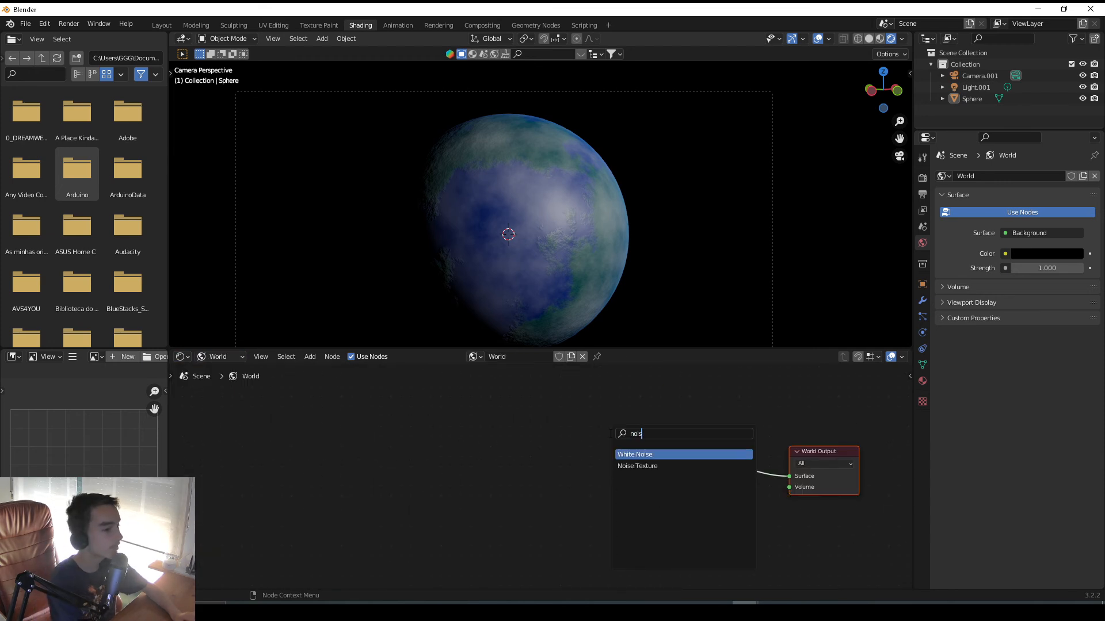
{"action": "left_click", "coordinate": [637, 466]}
{"action": "left_click", "coordinate": [504, 462]}
Add a ColorRamp, feed it the Noise Texture's Fac and connect its Color to the Background's Color.
{"action": "key", "text": "shift+a"}
{"action": "type", "text": "color ramp"}
{"action": "key", "text": "Return"}
{"action": "left_click", "coordinate": [506, 466]}
{"action": "left_click_drag", "start_coordinate": [505, 465], "coordinate": [337, 434]}
{"action": "left_click_drag", "start_coordinate": [573, 480], "coordinate": [613, 482]}
{"action": "left_click_drag", "start_coordinate": [403, 454], "coordinate": [680, 493]}
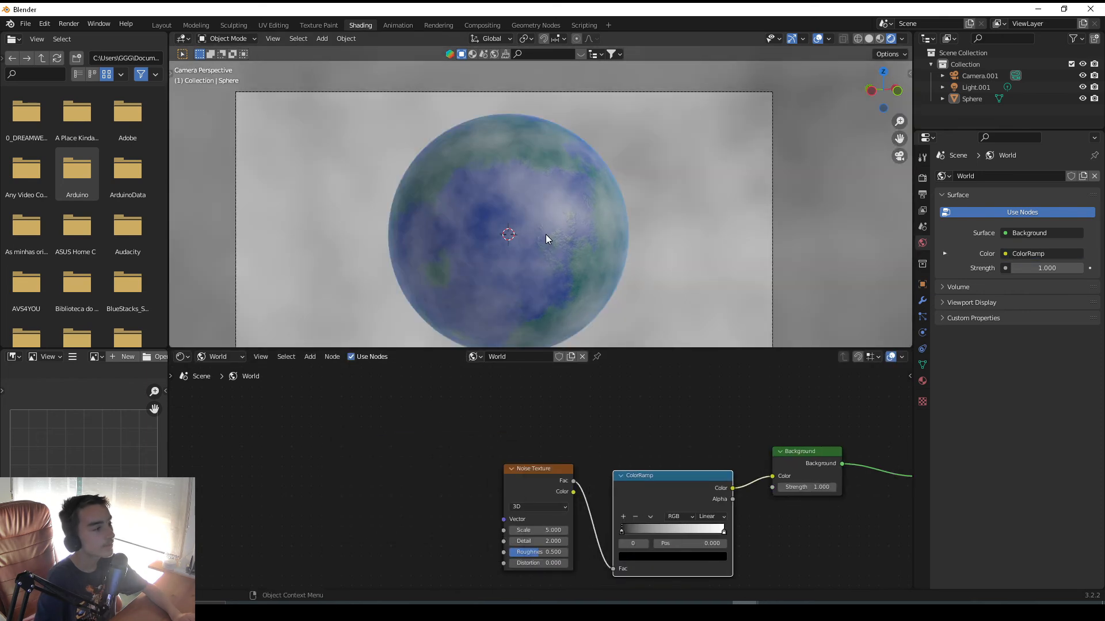
Move the World ColorRamp's black stop to 0.627 and set the Noise Texture's Scale to 400.
{"action": "scroll", "coordinate": [617, 543], "scroll_direction": "up", "scroll_amount": 2}
{"action": "middle_click_drag", "start_coordinate": [617, 543], "coordinate": [514, 482]}
{"action": "left_click_drag", "start_coordinate": [510, 505], "coordinate": [600, 505]}
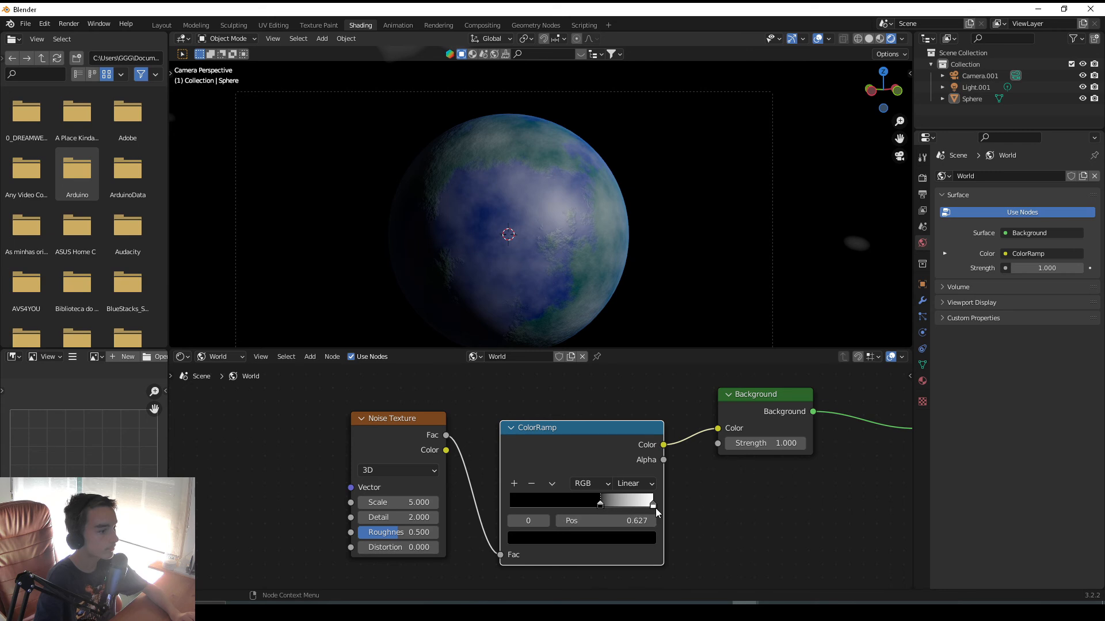
{"action": "left_click", "coordinate": [384, 503]}
{"action": "key", "text": "BackSpace"}
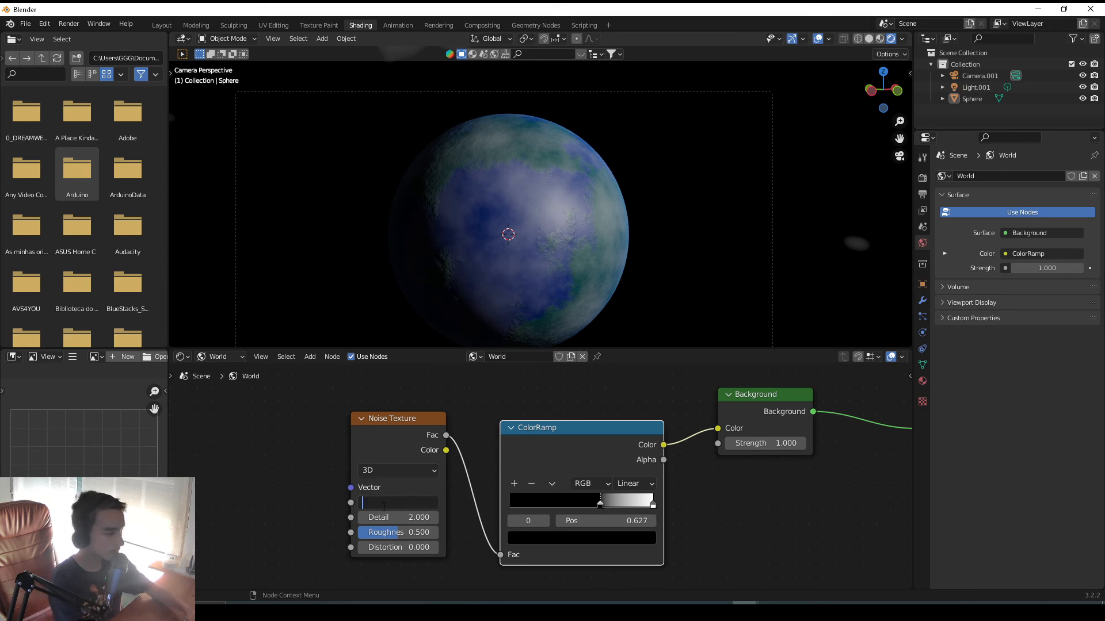
{"action": "key", "text": "Return"}
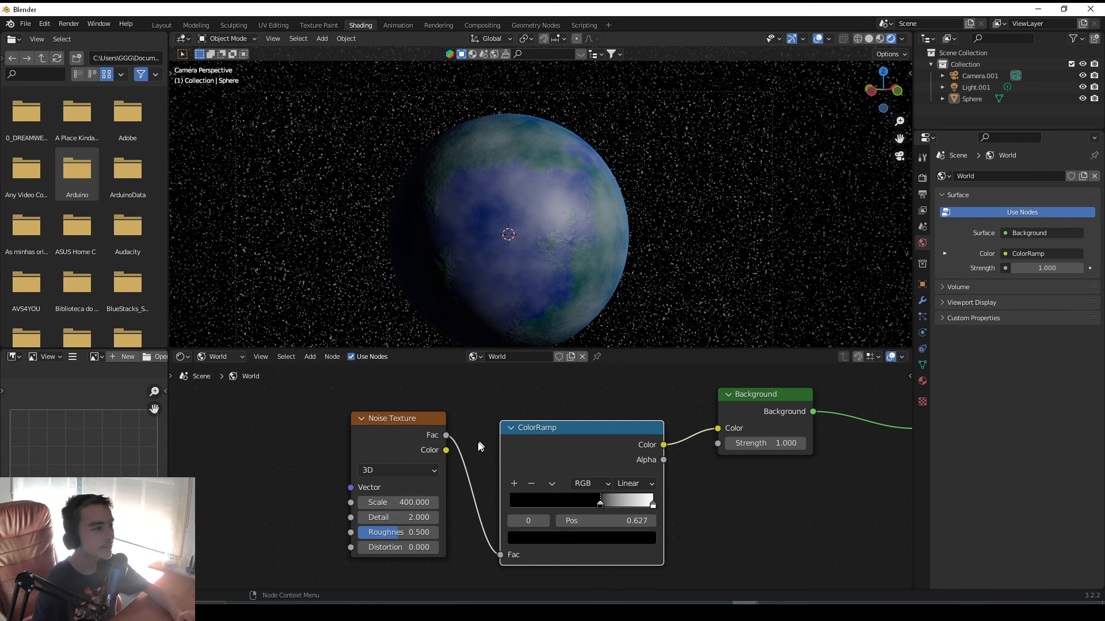
Thin out the background stars by moving the World ColorRamp's black stop to 0.709.
{"action": "scroll", "coordinate": [519, 457], "scroll_direction": "up", "scroll_amount": 3}
{"action": "mouse_move", "coordinate": [628, 515]}
{"action": "left_mouse_down"}
{"action": "mouse_move", "coordinate": [656, 520]}
{"action": "mouse_move", "coordinate": [641, 524]}
{"action": "left_mouse_up"}
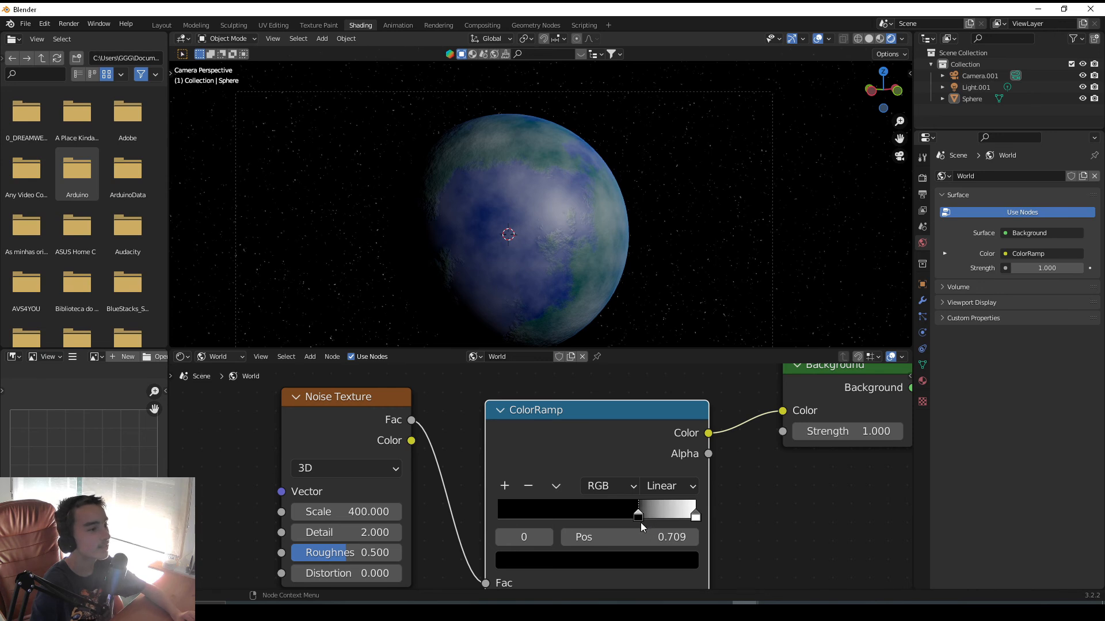
{"action": "scroll", "coordinate": [571, 272], "scroll_direction": "down", "scroll_amount": 2}
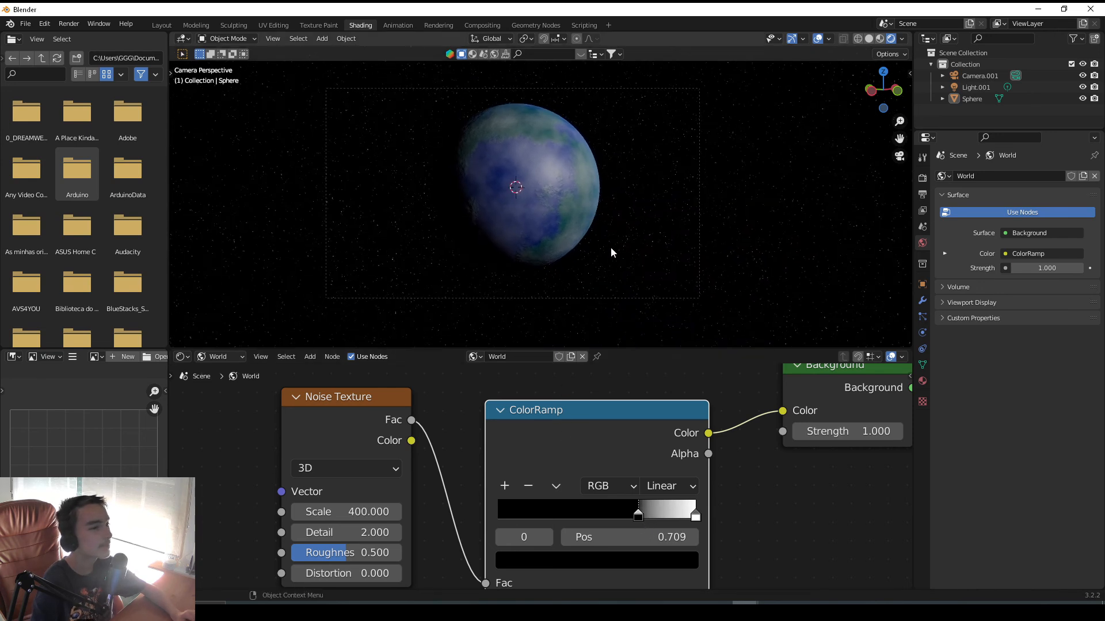
Enable the transparent film background in the render settings and check the planet's edge against it.
{"action": "left_click", "coordinate": [918, 180]}
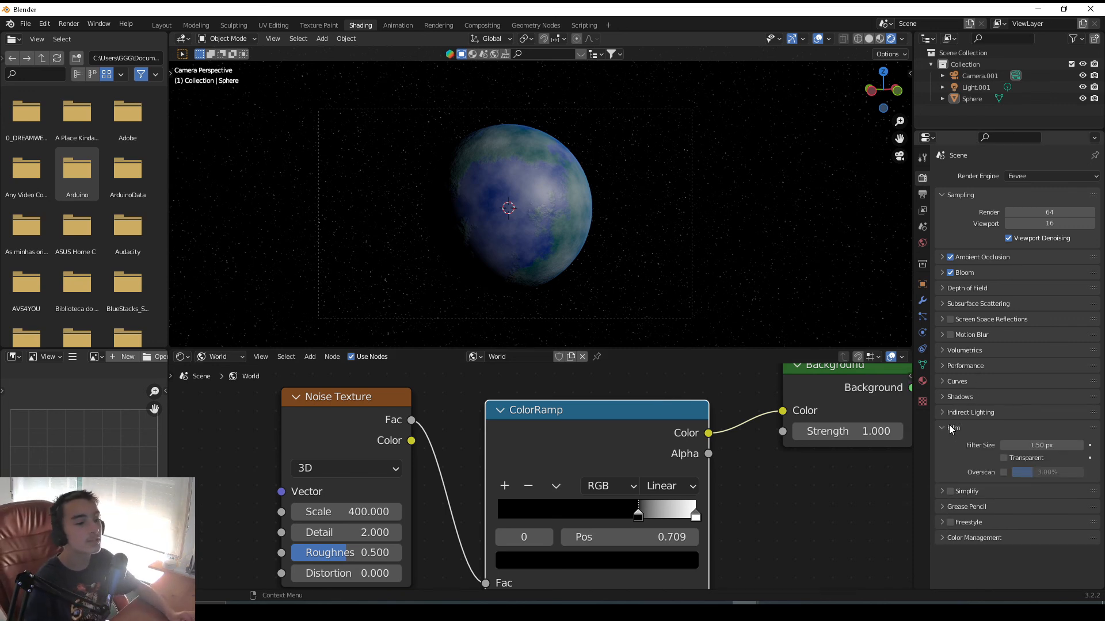
{"action": "left_click", "coordinate": [1007, 458]}
{"action": "scroll", "coordinate": [558, 233], "scroll_direction": "up", "scroll_amount": 3}
{"action": "middle_click_drag", "start_coordinate": [553, 208], "coordinate": [459, 225], "text": "shift"}
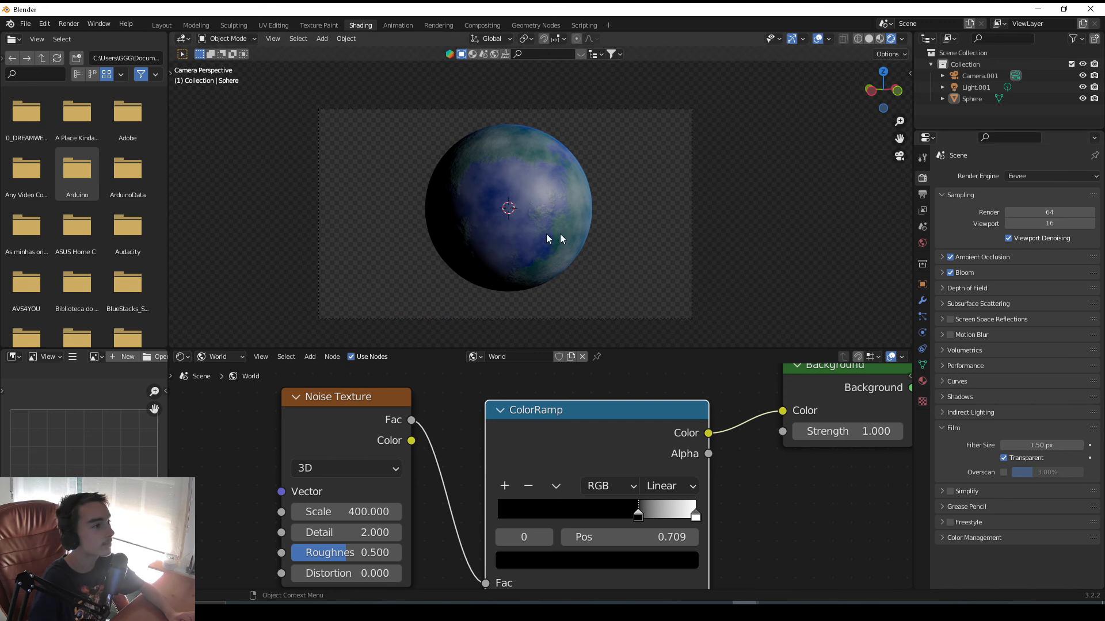
{"action": "scroll", "coordinate": [576, 216], "scroll_direction": "up", "scroll_amount": 10}
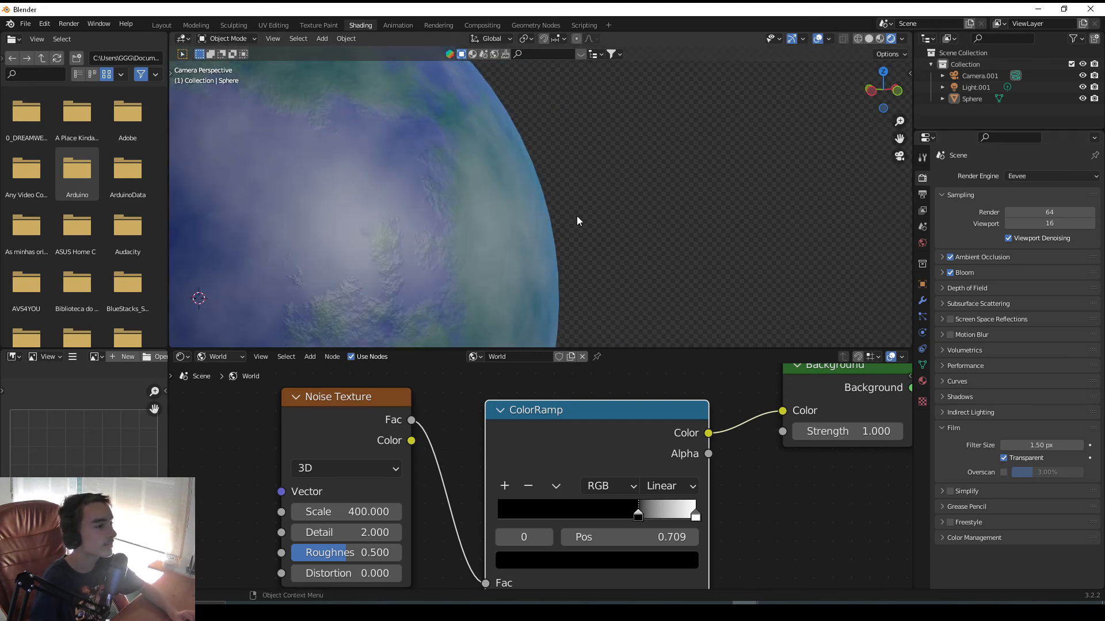
{"action": "scroll", "coordinate": [608, 198], "scroll_direction": "down", "scroll_amount": 9}
{"action": "scroll", "coordinate": [460, 222], "scroll_direction": "up", "scroll_amount": 1}
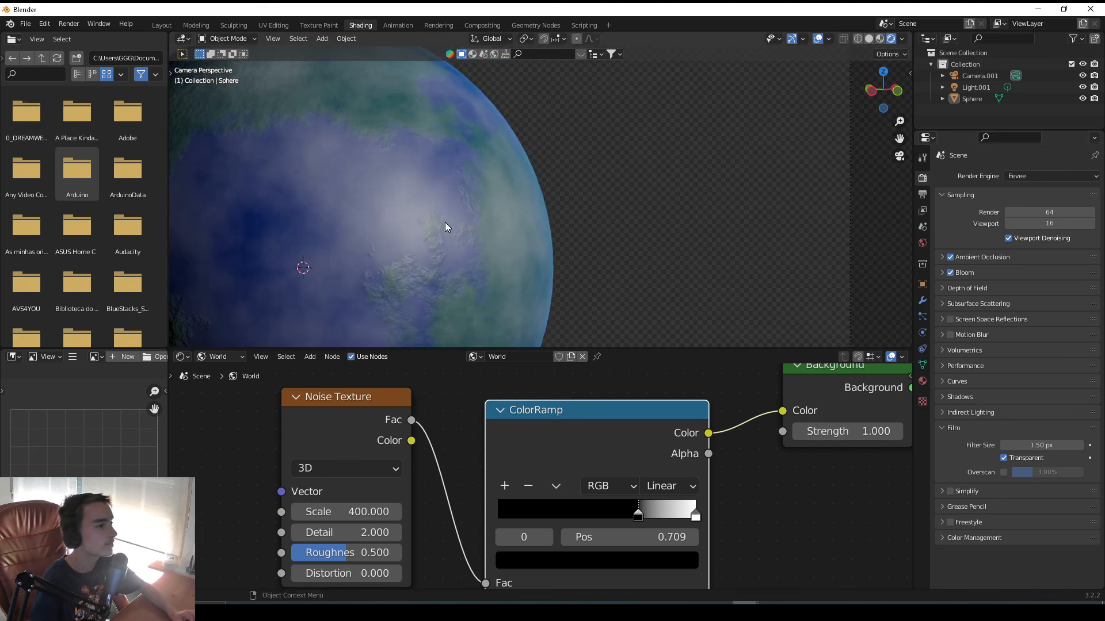
{"action": "scroll", "coordinate": [578, 192], "scroll_direction": "down", "scroll_amount": 5}
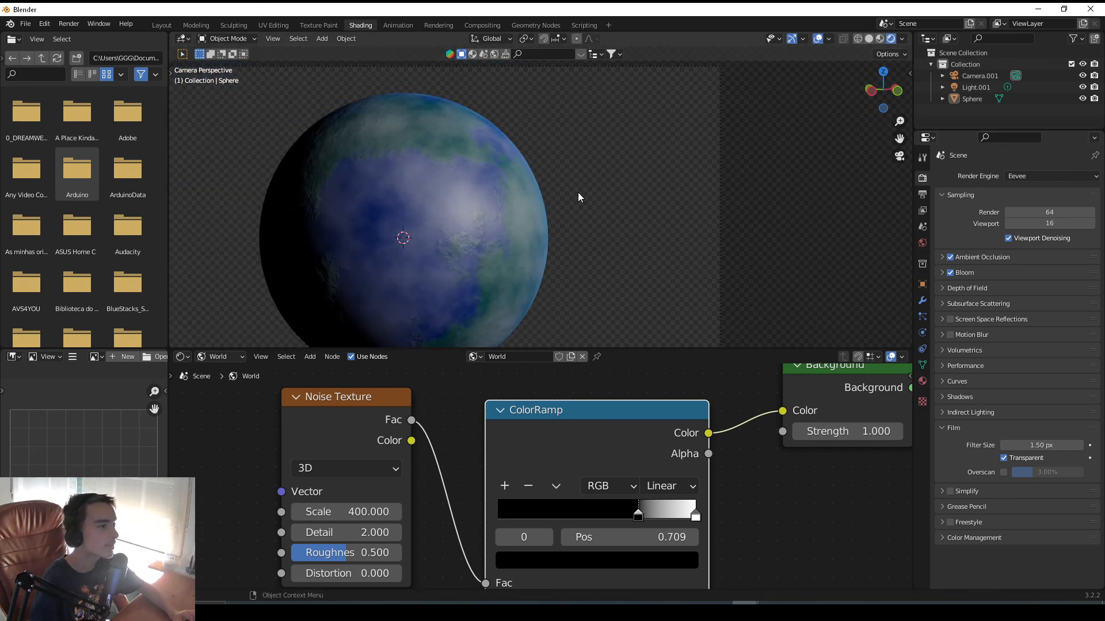
{"action": "scroll", "coordinate": [469, 140], "scroll_direction": "up", "scroll_amount": 2}
{"action": "scroll", "coordinate": [468, 140], "scroll_direction": "down", "scroll_amount": 3}
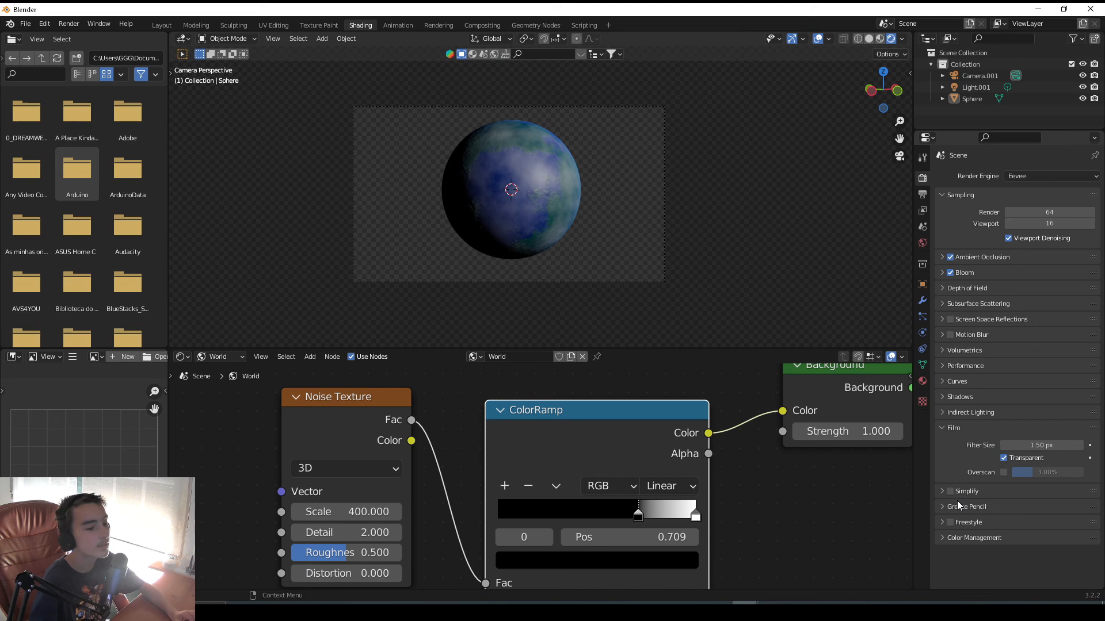
Turn off the transparent film background in the render settings so the starry world background is used again.
{"action": "left_click", "coordinate": [1003, 459]}
{"action": "left_click", "coordinate": [1003, 459]}
{"action": "left_click", "coordinate": [1003, 459]}
{"action": "middle_click_drag", "start_coordinate": [517, 218], "coordinate": [528, 249], "text": "shift"}
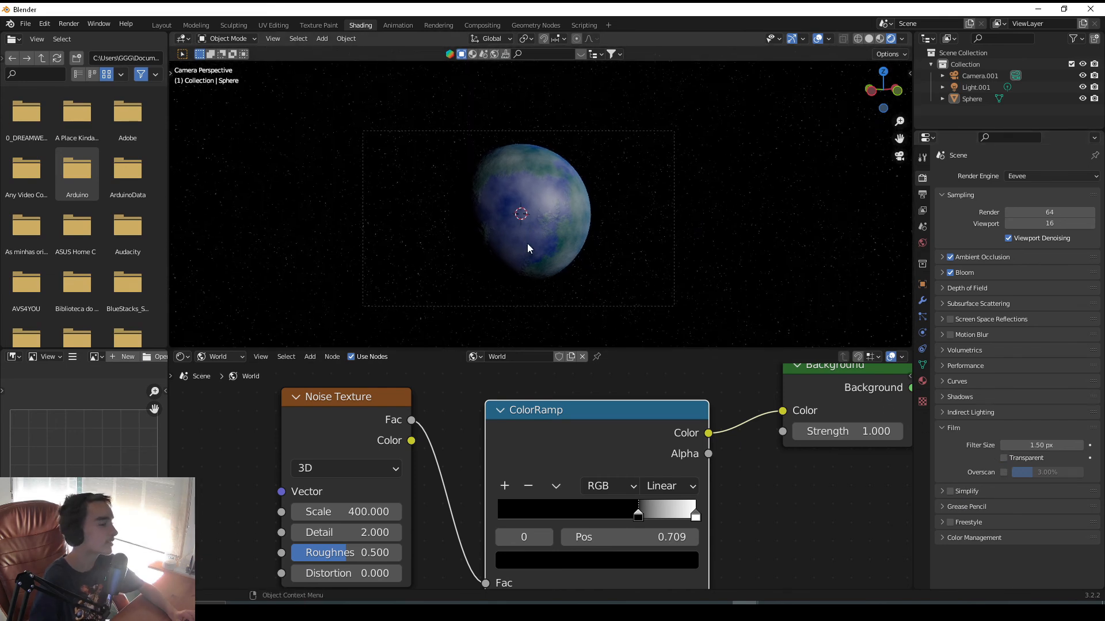
Render a still image of the scene and examine the planet and starry background both close up and in full frame.
{"action": "left_click", "coordinate": [69, 24]}
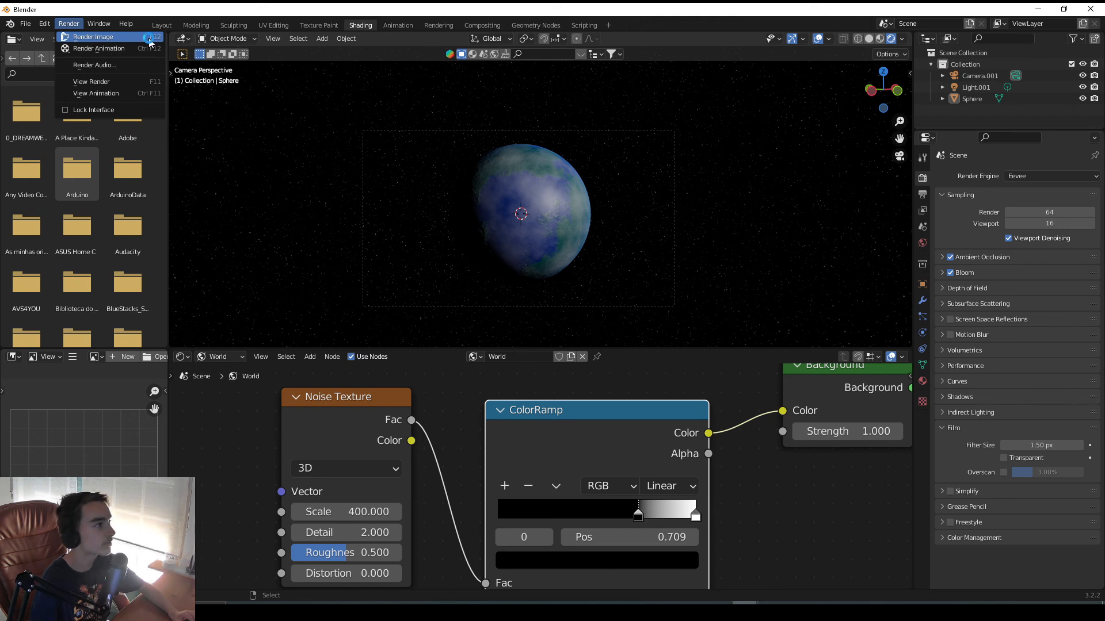
{"action": "left_click", "coordinate": [90, 38]}
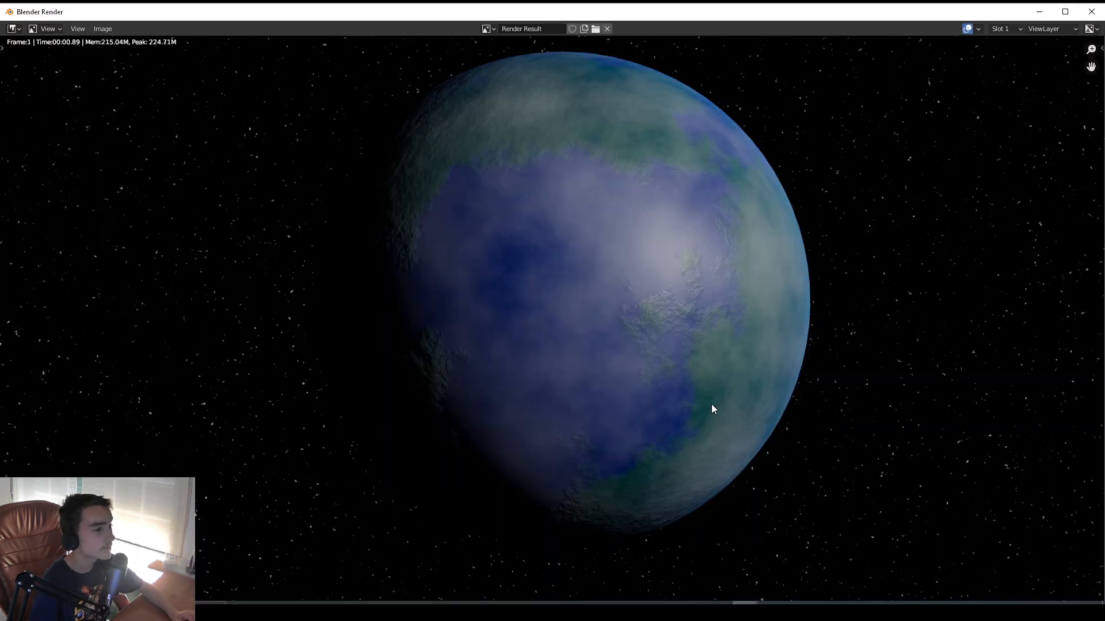
{"action": "scroll", "coordinate": [696, 379], "scroll_direction": "down", "scroll_amount": 4}
{"action": "scroll", "coordinate": [696, 380], "scroll_direction": "up", "scroll_amount": 3}
{"action": "scroll", "coordinate": [696, 380], "scroll_direction": "up", "scroll_amount": 1}
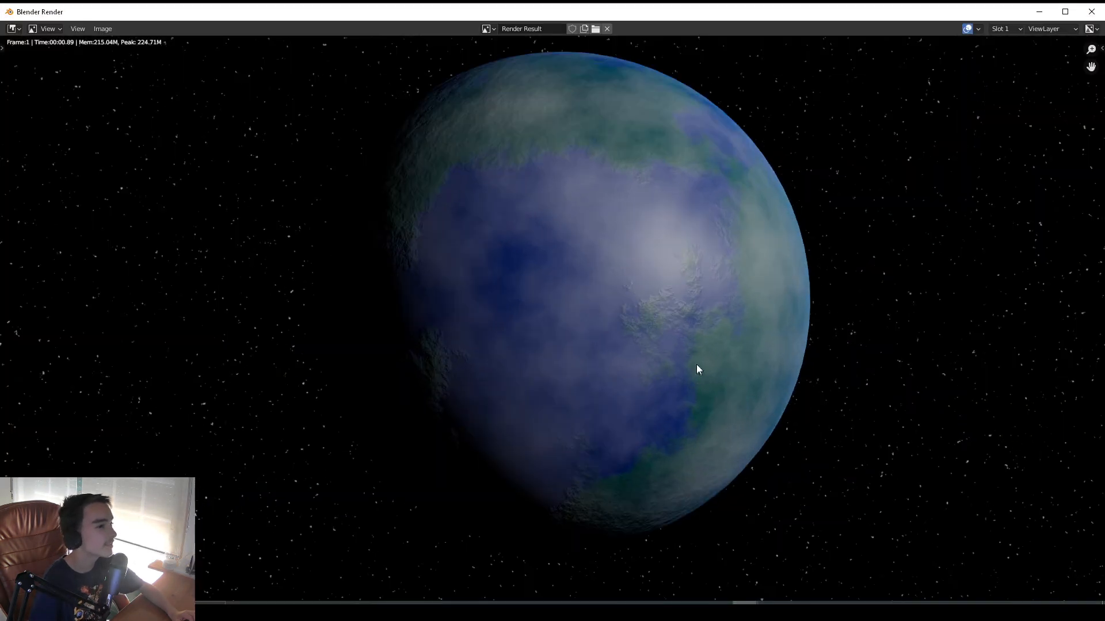
{"action": "scroll", "coordinate": [714, 345], "scroll_direction": "up", "scroll_amount": 2}
{"action": "scroll", "coordinate": [660, 406], "scroll_direction": "down", "scroll_amount": 4}
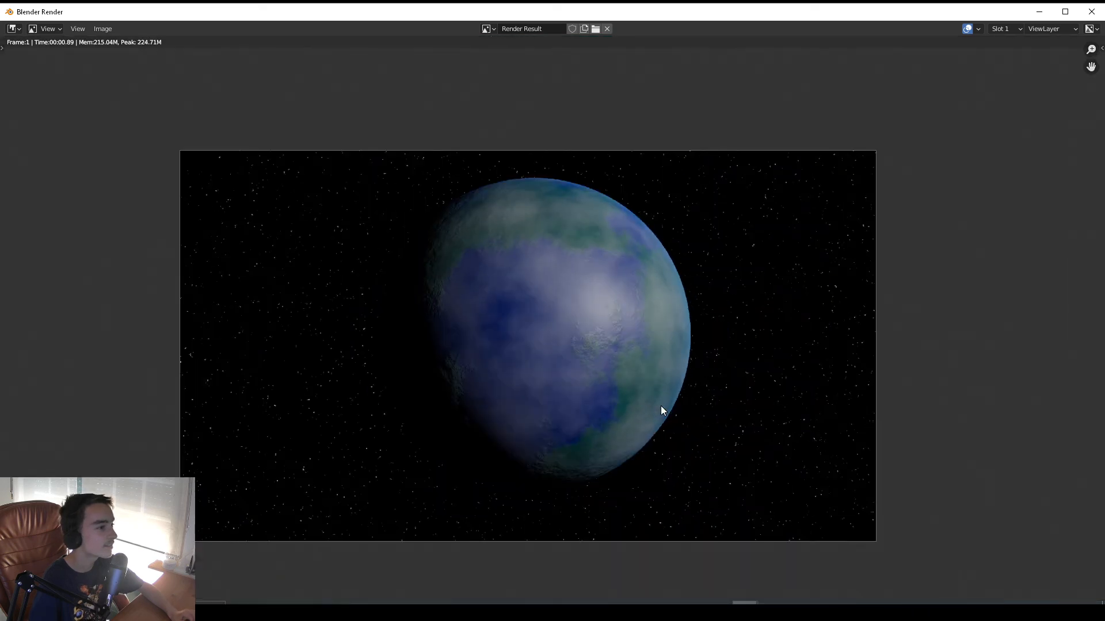
{"action": "middle_click_drag", "start_coordinate": [445, 337], "coordinate": [504, 275]}
Try to save the rendered image with Save As and close the render window.
{"action": "left_click", "coordinate": [99, 28]}
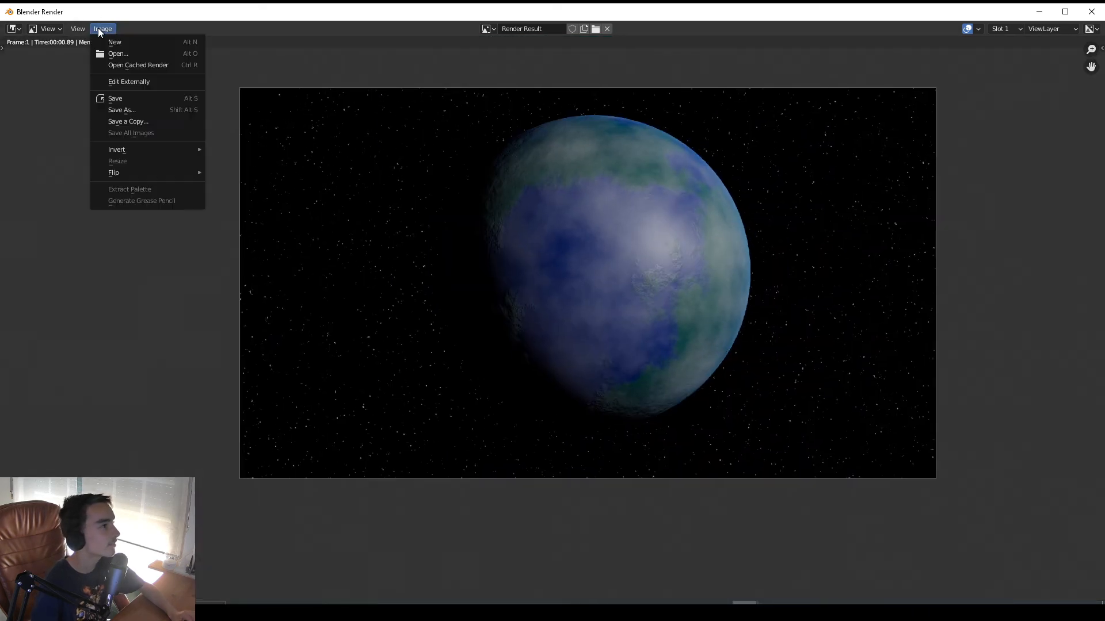
{"action": "left_click", "coordinate": [123, 111]}
{"action": "left_click", "coordinate": [844, 133]}
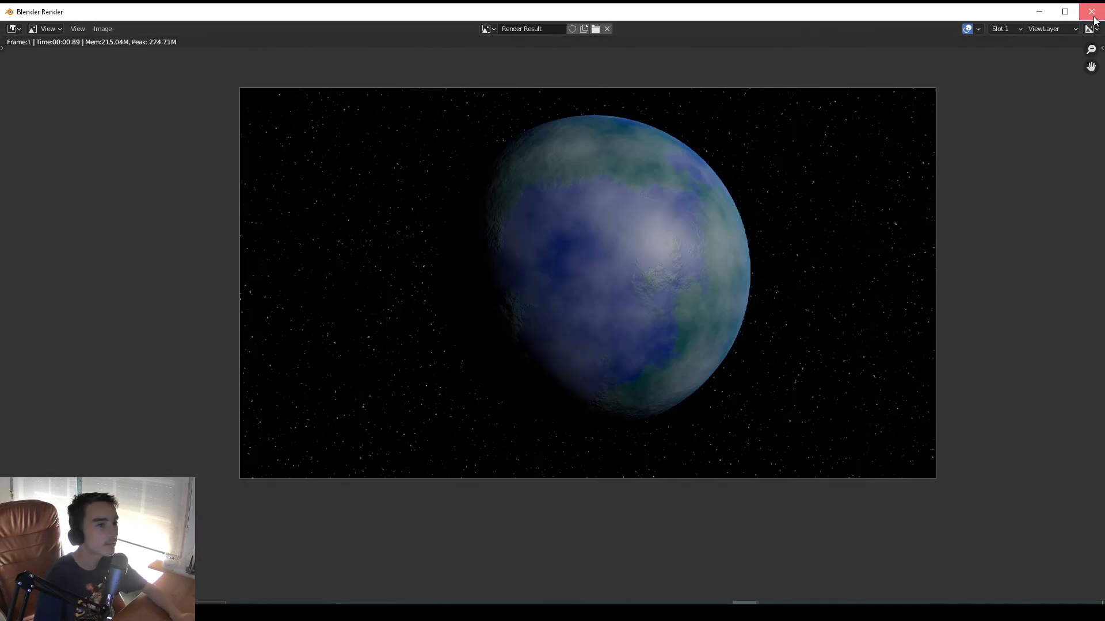
{"action": "left_click", "coordinate": [1092, 11]}
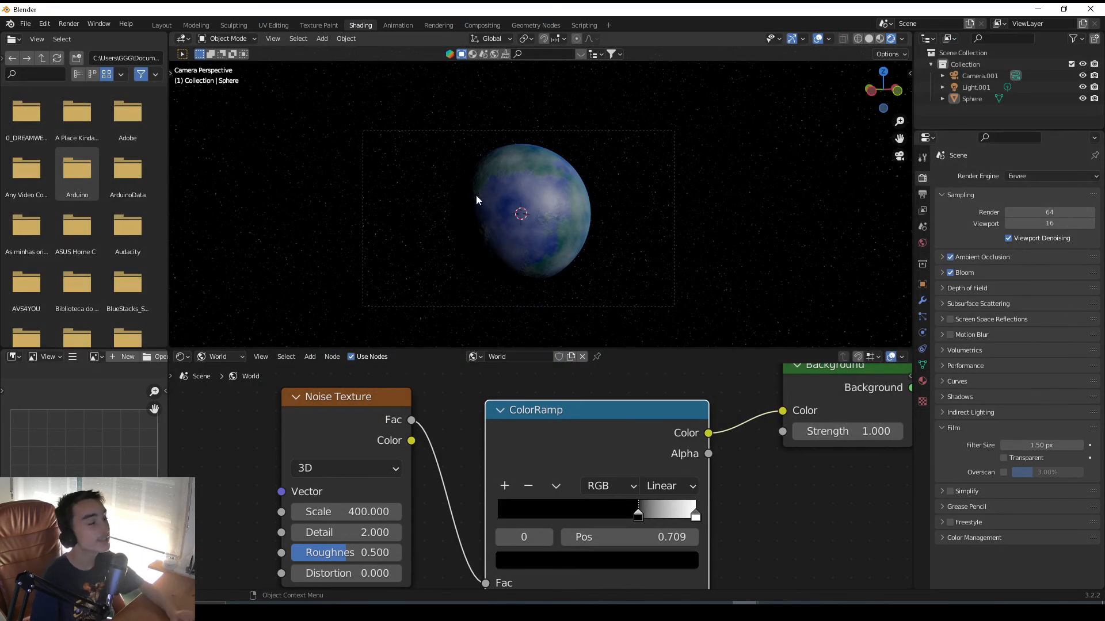